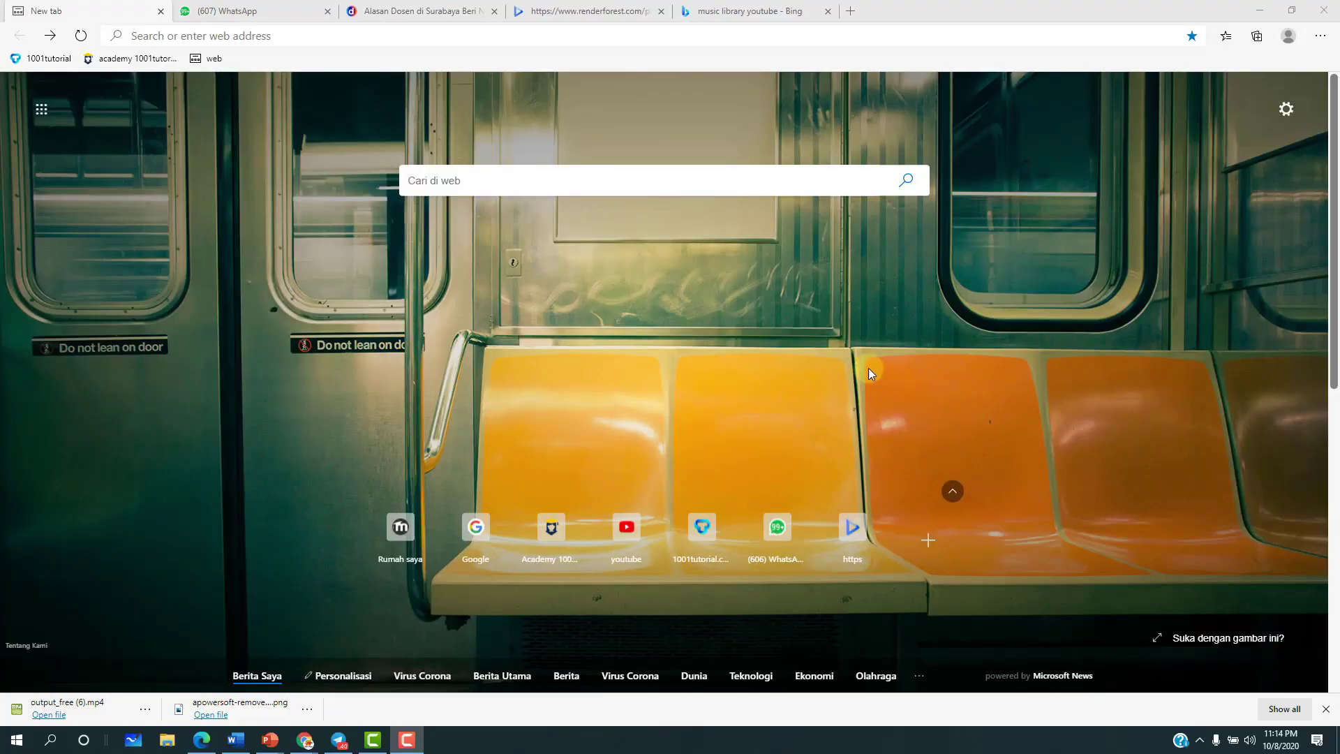
- Search Google for apowersoft and open the Apowersoft Online Screen Recorder result
{"action": "left_click", "coordinate": [292, 37]}
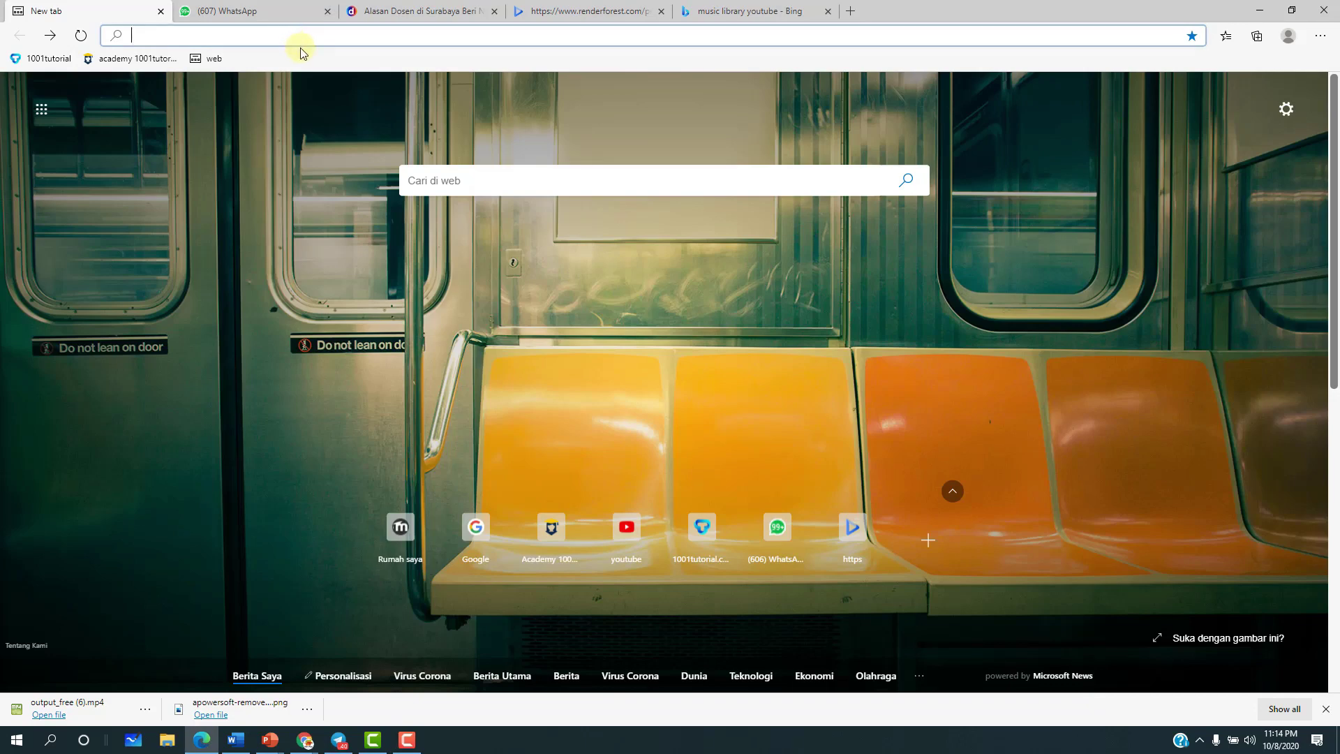
{"action": "type", "text": "google.com"}
{"action": "key", "text": "Return"}
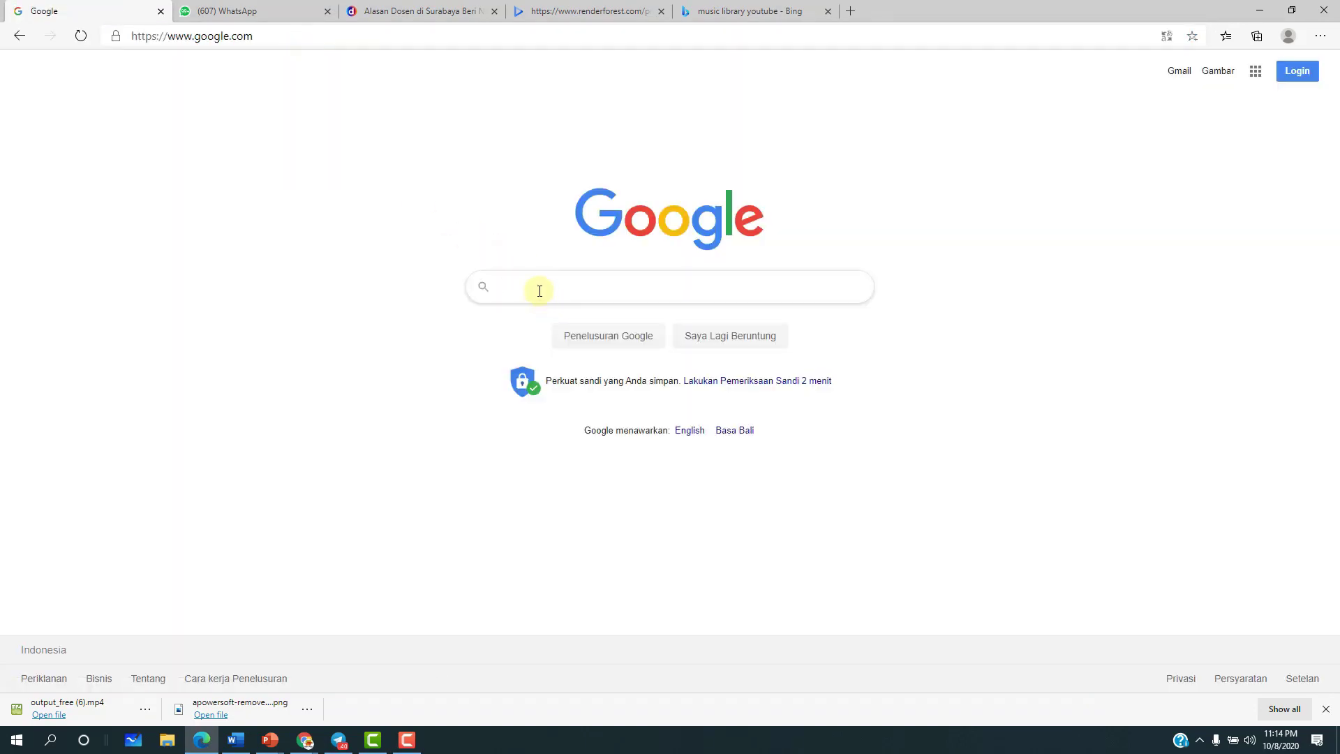
{"action": "left_click", "coordinate": [539, 291]}
{"action": "type", "text": "ap"}
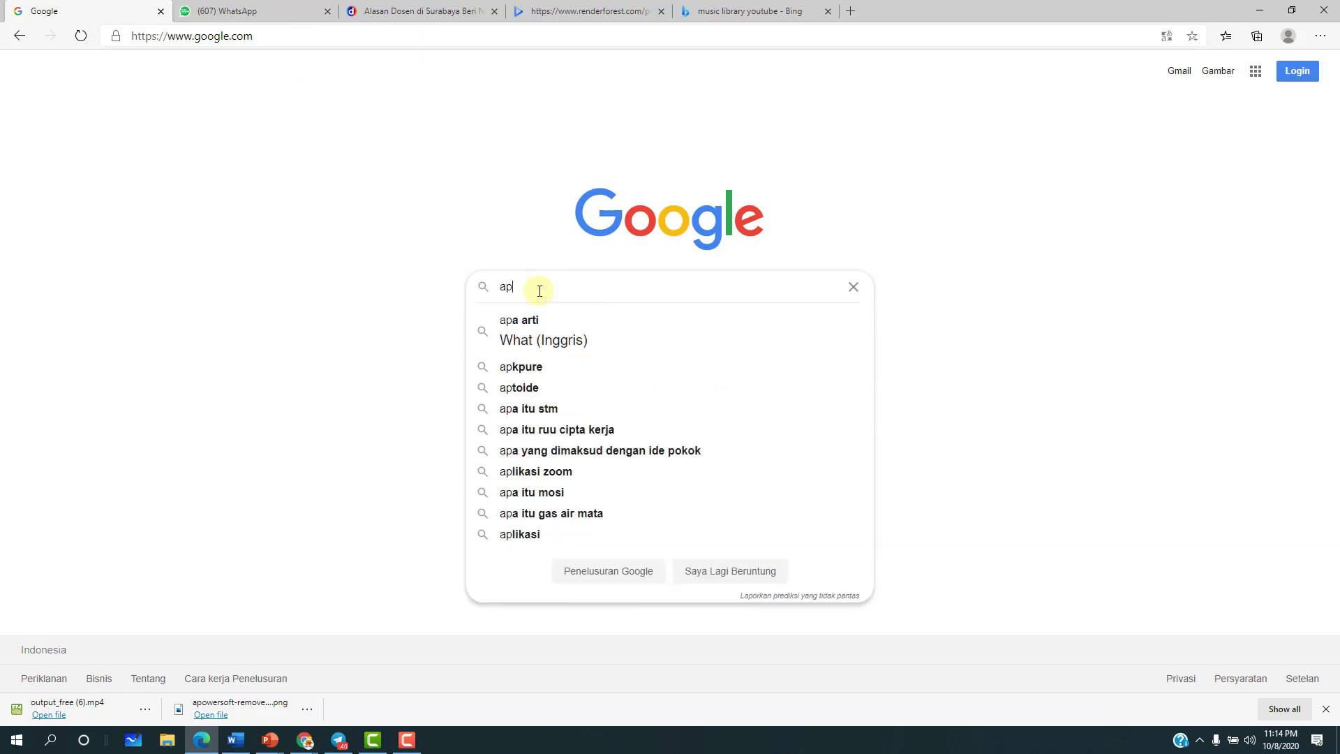
{"action": "type", "text": "owersoft"}
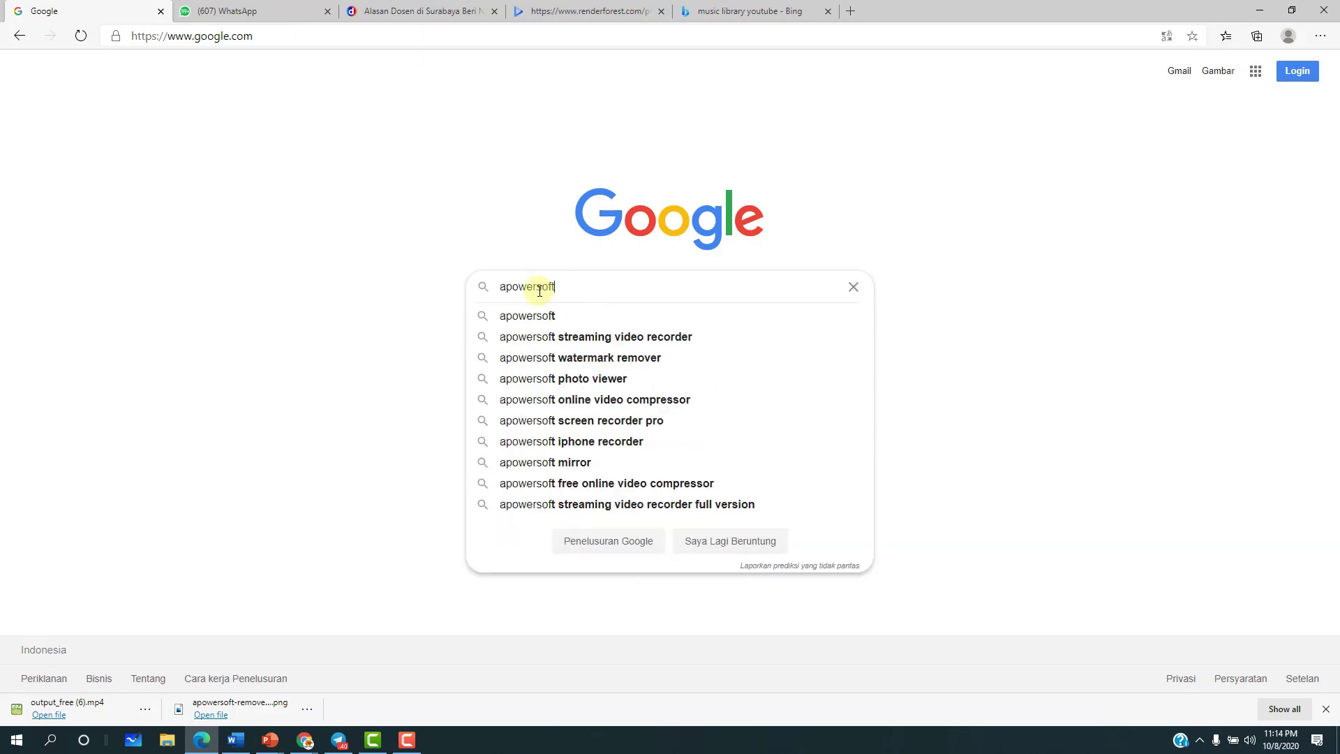
{"action": "key", "text": "Return"}
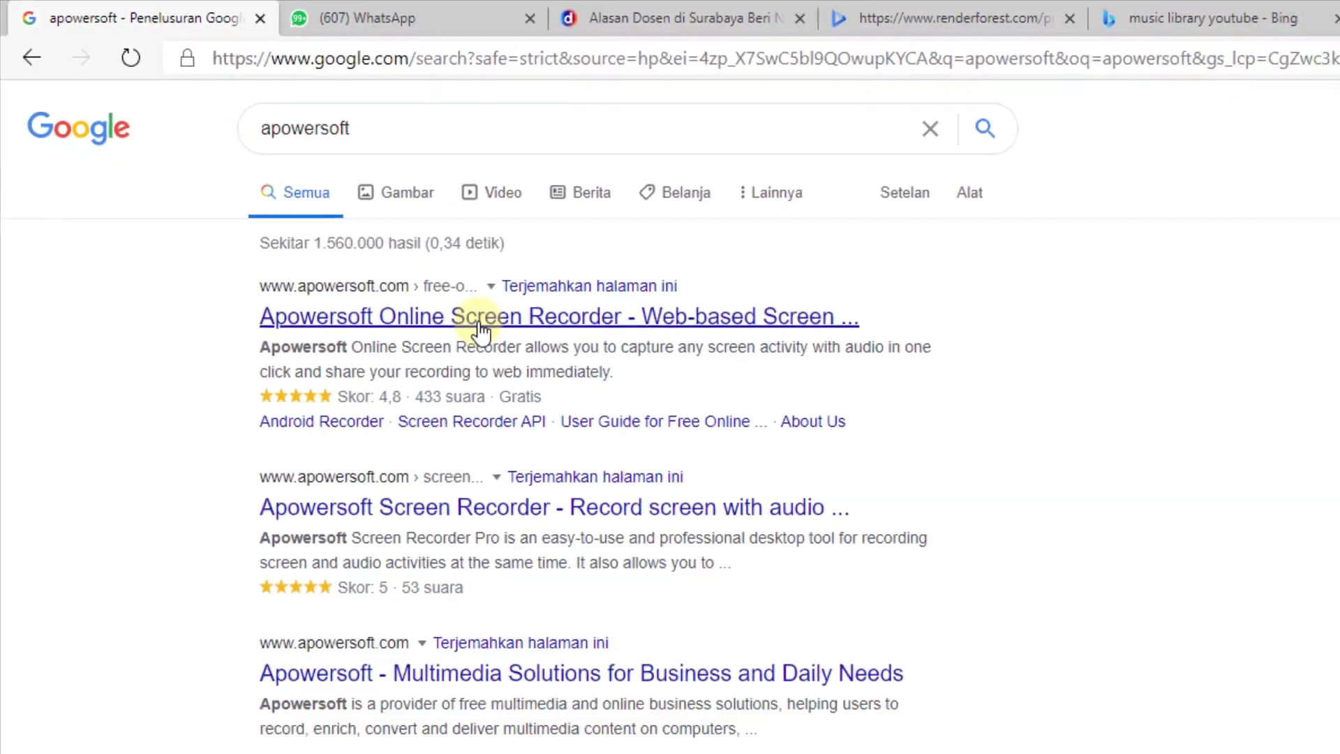
{"action": "left_click", "coordinate": [548, 370]}
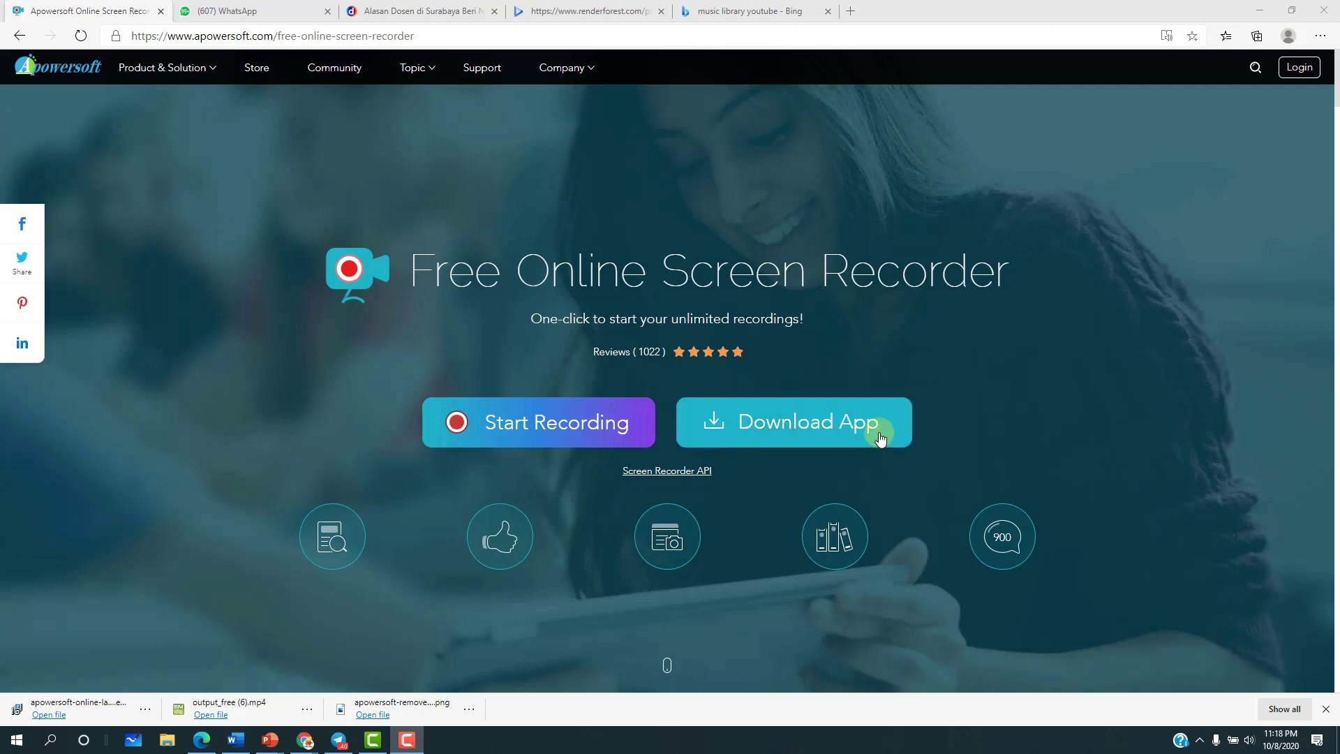
- Minimize the browser, launch ApowerREC from the desktop and reposition its window near the middle of the screen
{"action": "left_click", "coordinate": [1248, 13]}
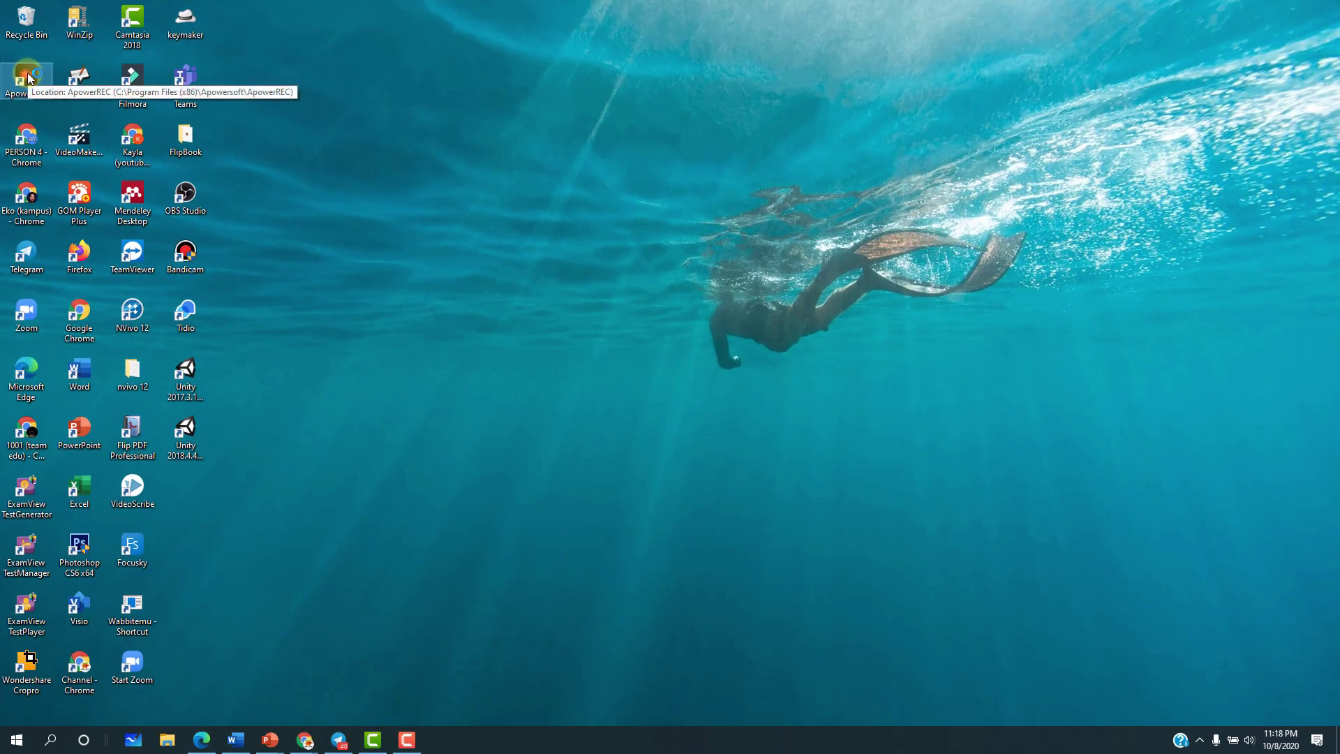
{"action": "double_click", "coordinate": [35, 90]}
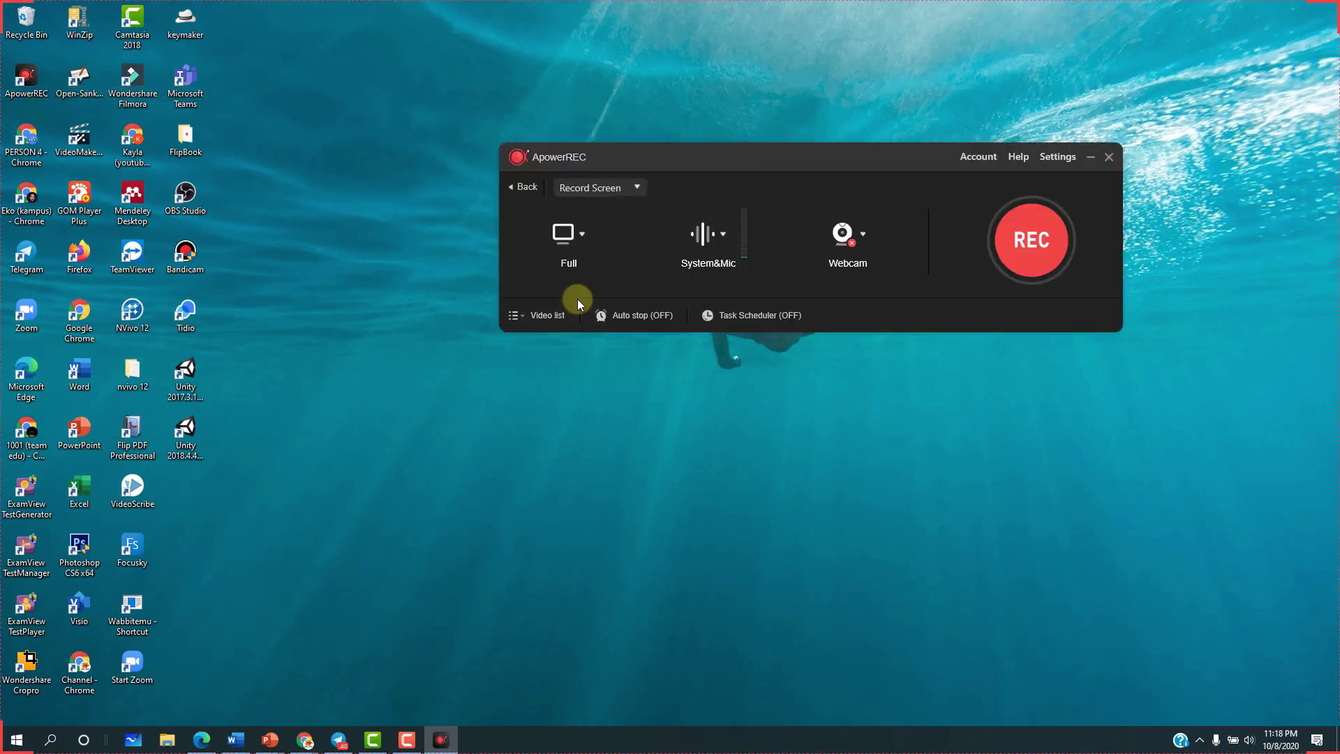
{"action": "left_click_drag", "start_coordinate": [805, 157], "coordinate": [656, 228]}
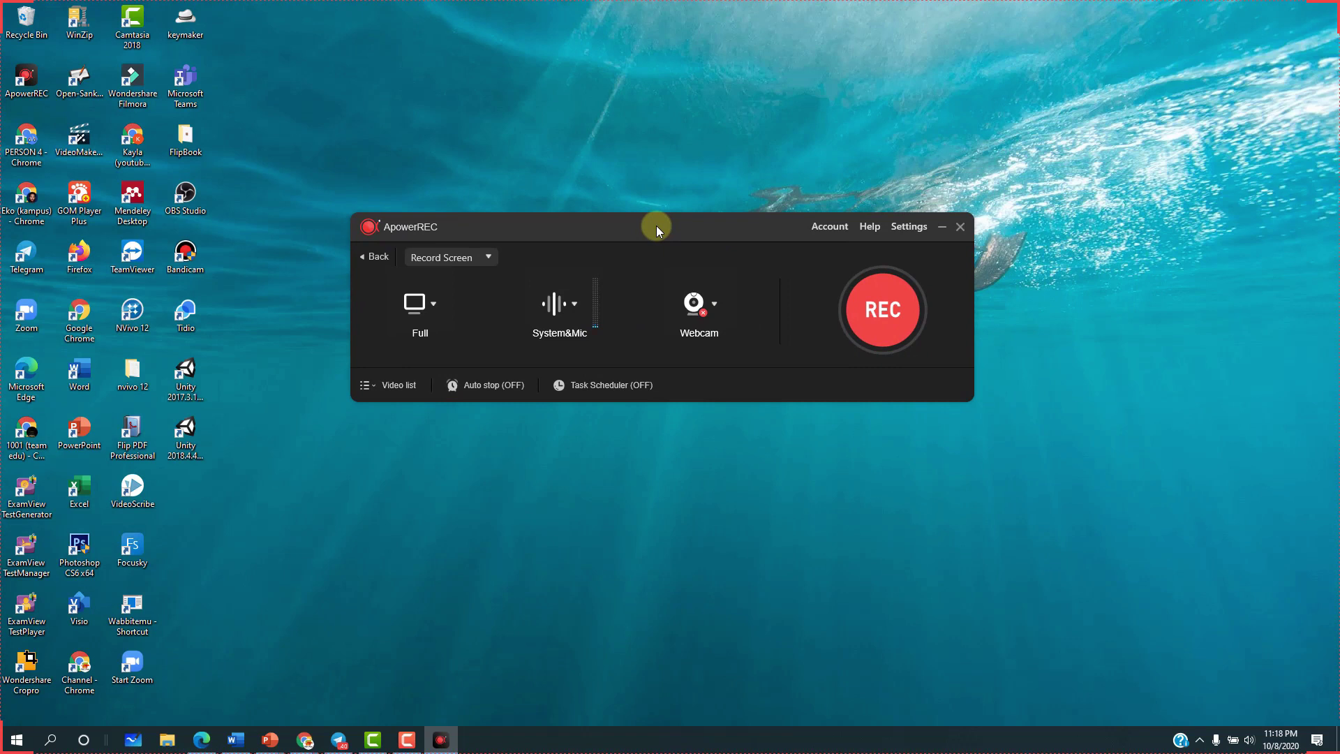
{"action": "left_click_drag", "start_coordinate": [650, 231], "coordinate": [655, 211]}
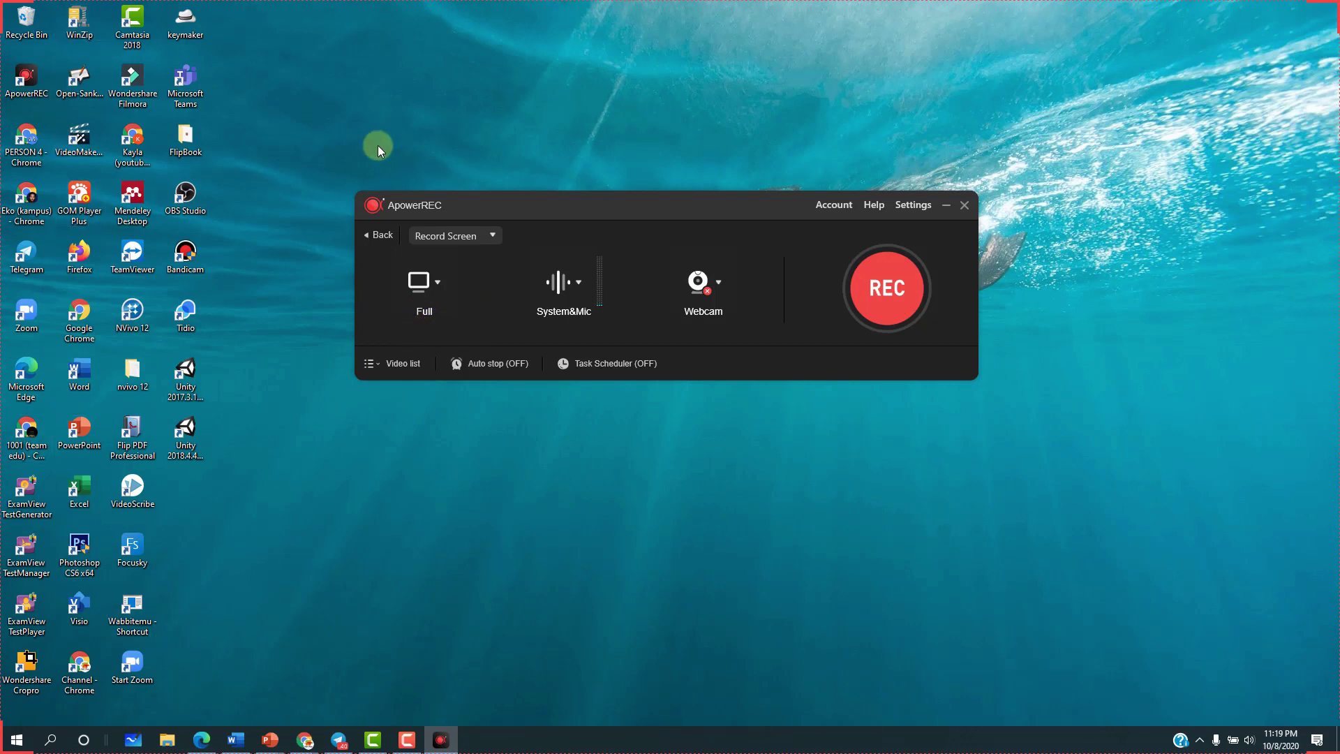
- Set the recording area to a freely selected region covering most of the desktop
{"action": "left_click", "coordinate": [438, 285]}
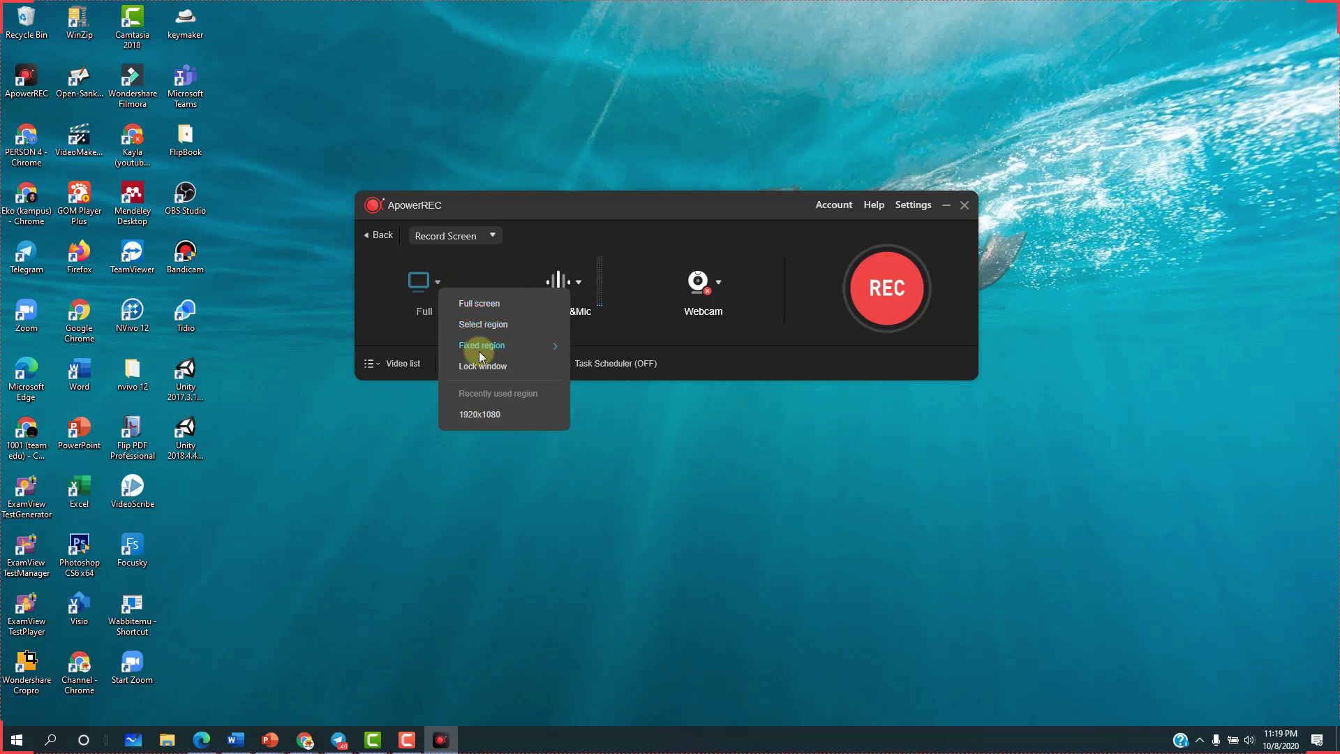
{"action": "mouse_move", "coordinate": [481, 353]}
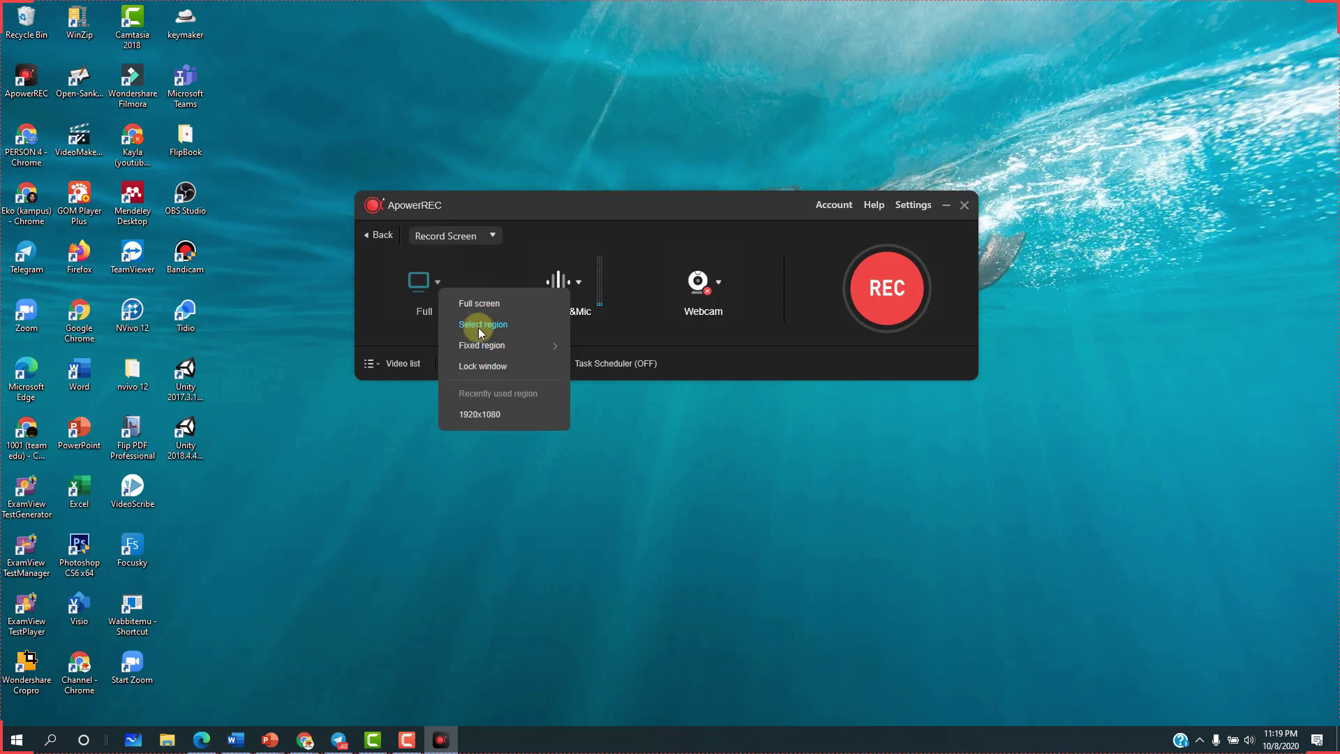
{"action": "left_click", "coordinate": [482, 332]}
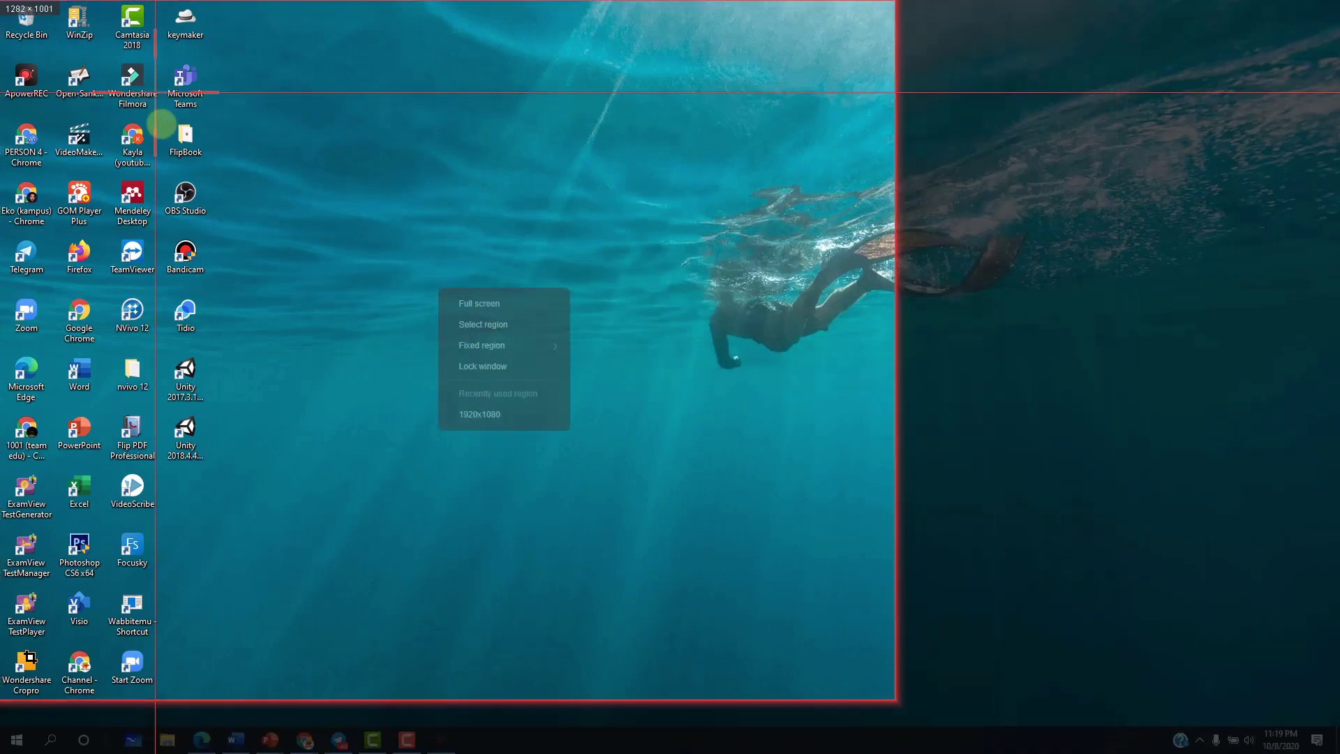
{"action": "left_click_drag", "start_coordinate": [154, 91], "coordinate": [1120, 599]}
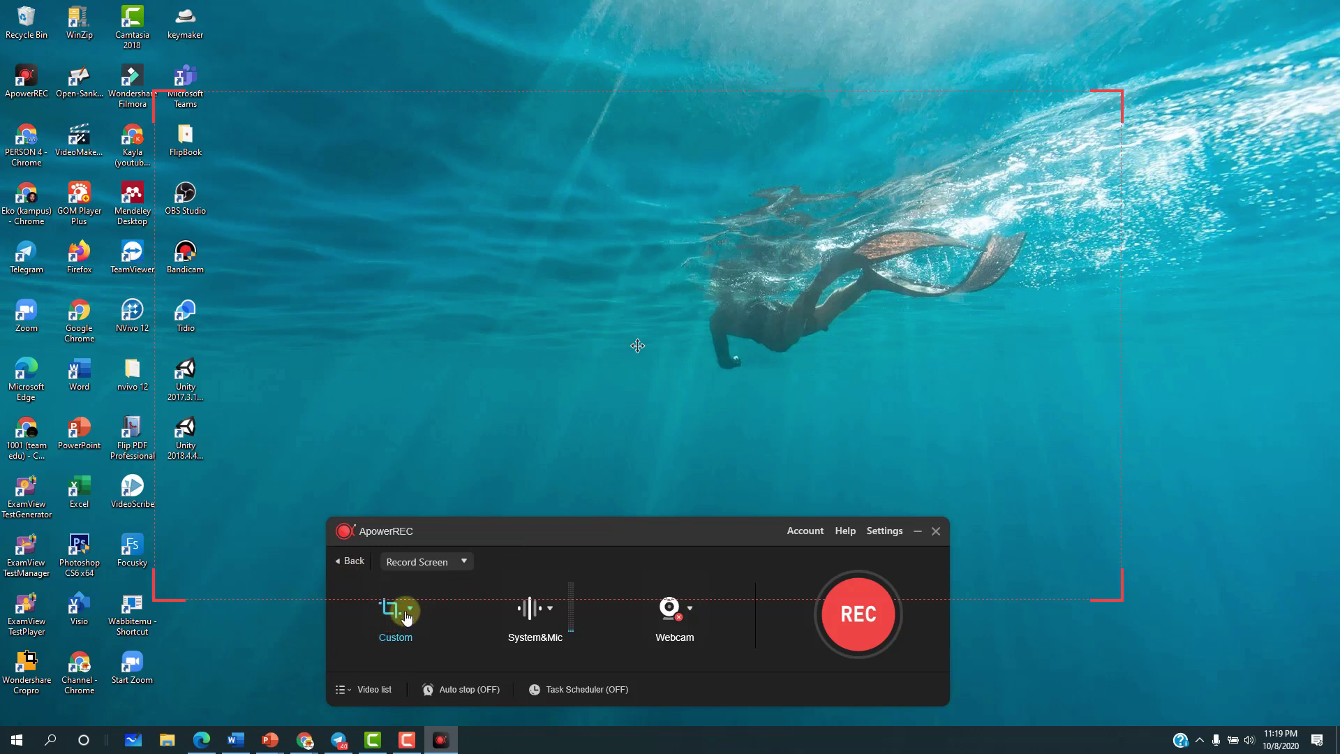
- Set the recording area to the fixed region size 1024x768
{"action": "left_click_drag", "start_coordinate": [433, 520], "coordinate": [408, 248]}
{"action": "left_click", "coordinate": [388, 313]}
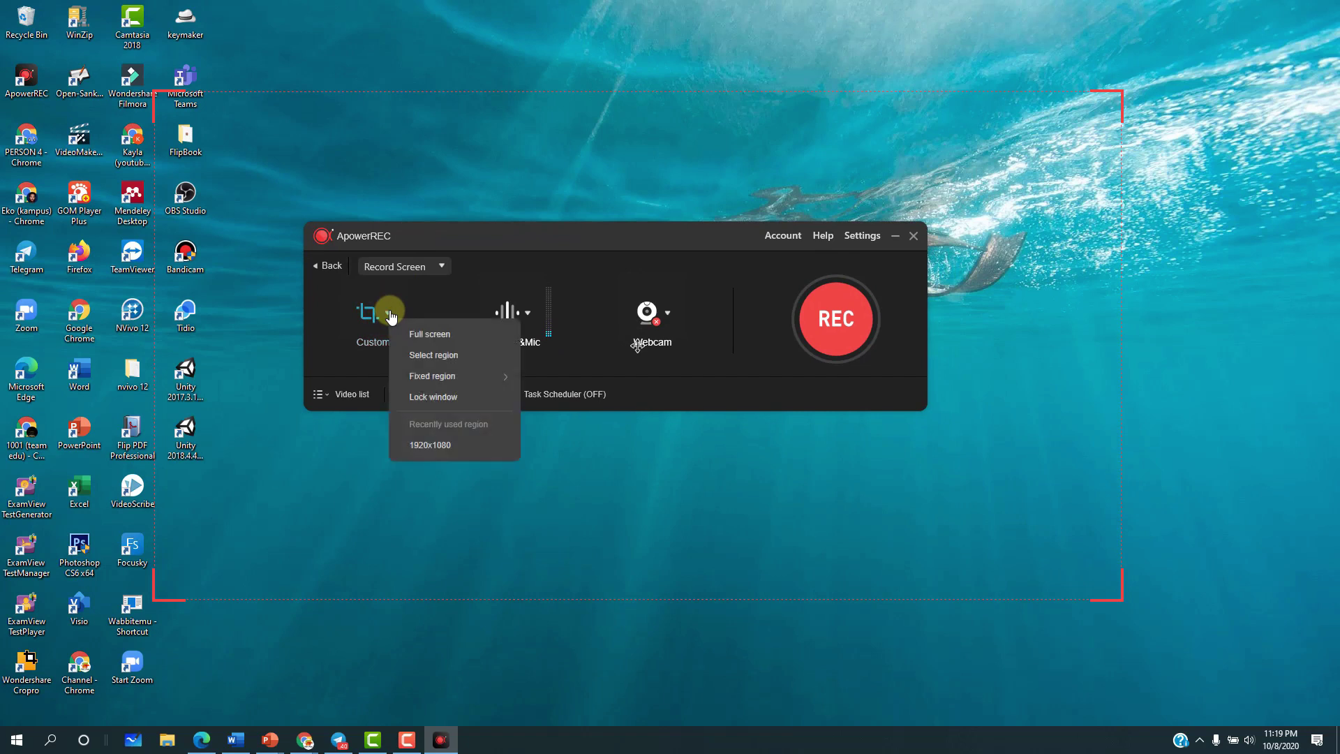
{"action": "mouse_move", "coordinate": [492, 378]}
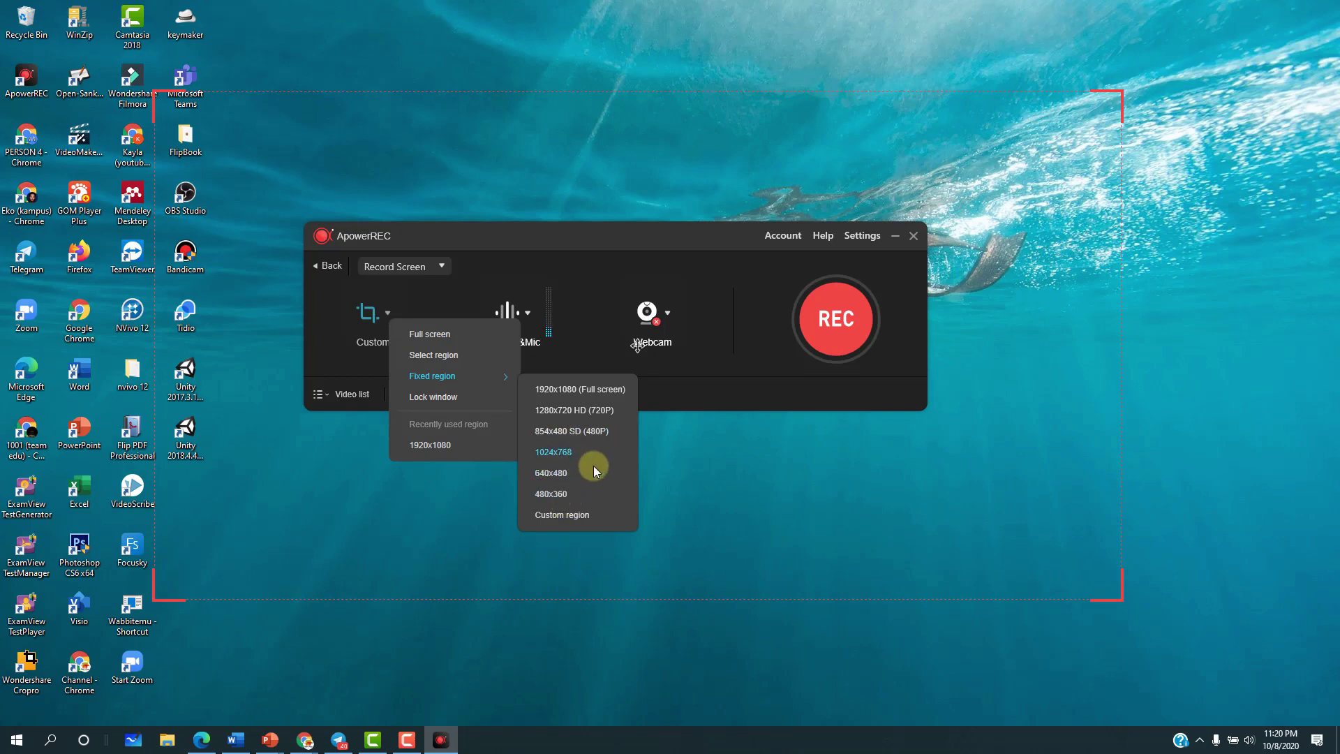
{"action": "left_click", "coordinate": [556, 455]}
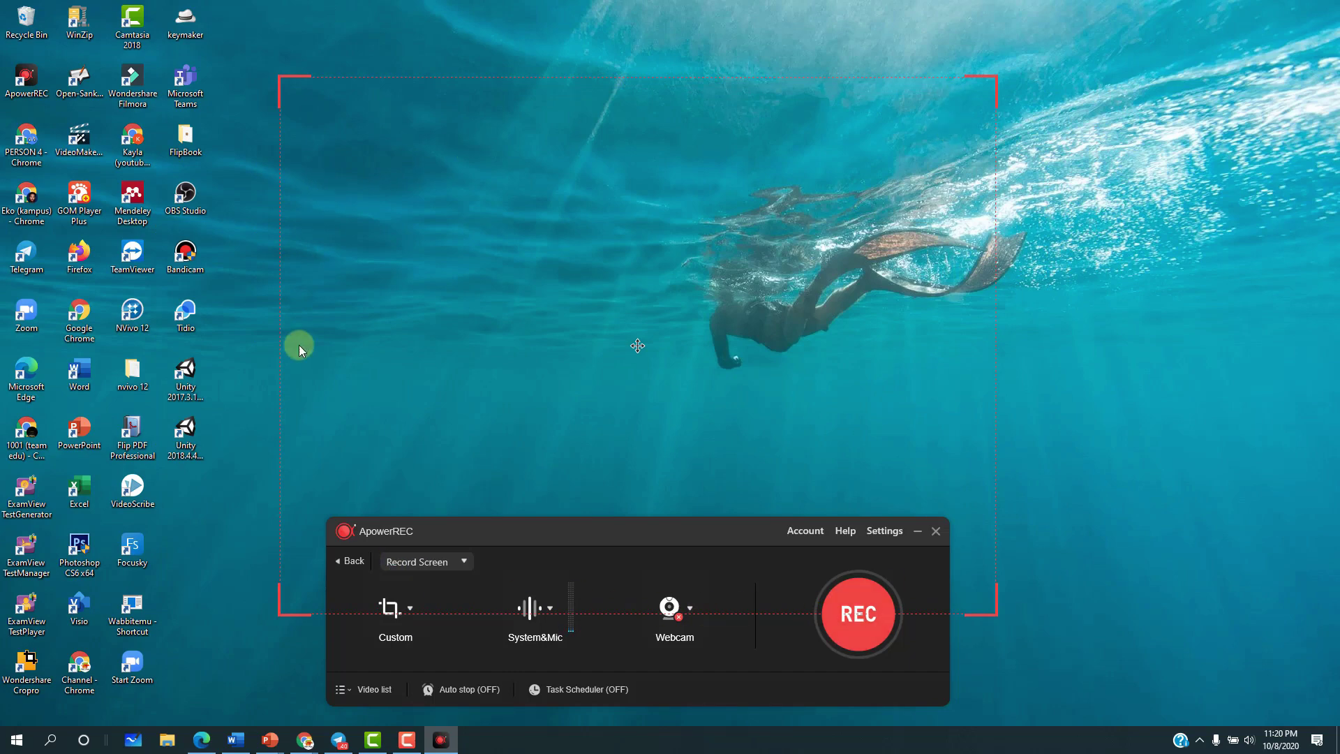
- Set the recording area with the Lock window mode and select the Windows taskbar as the locked window
{"action": "left_click_drag", "start_coordinate": [545, 539], "coordinate": [531, 269]}
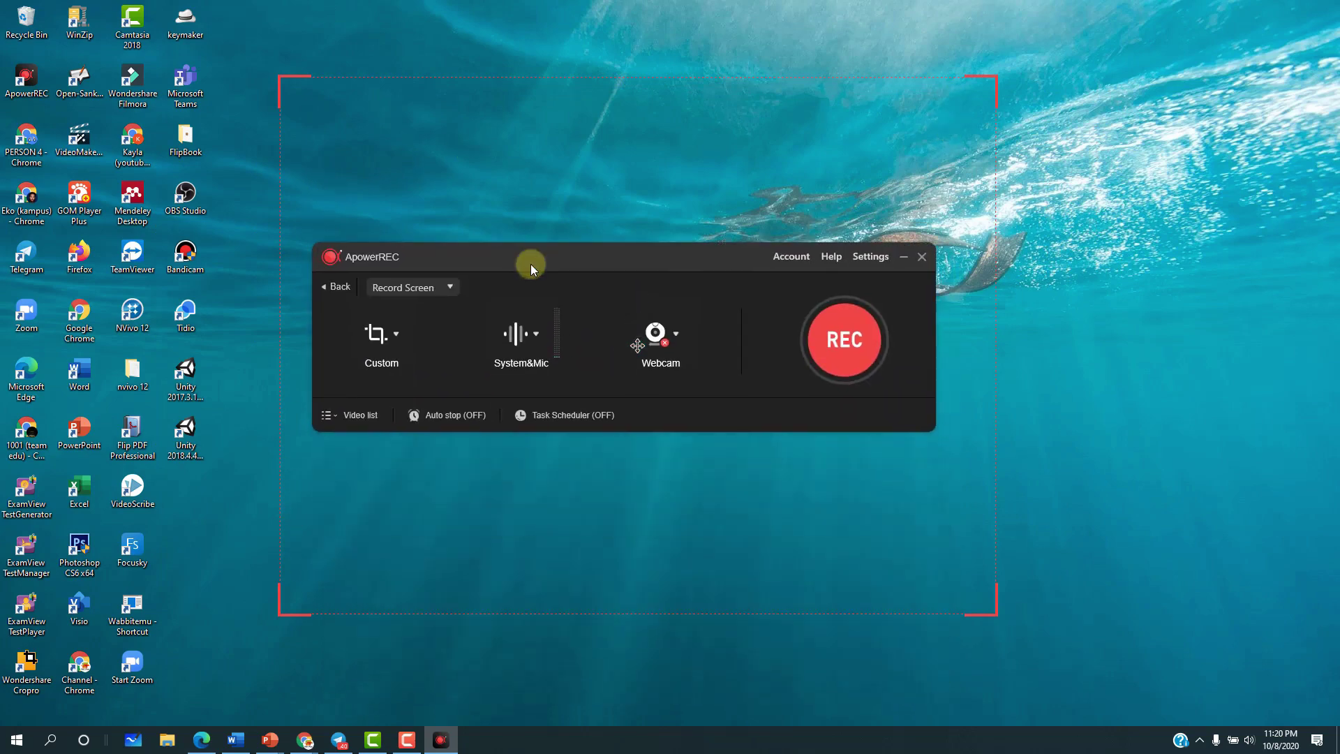
{"action": "left_click", "coordinate": [395, 340]}
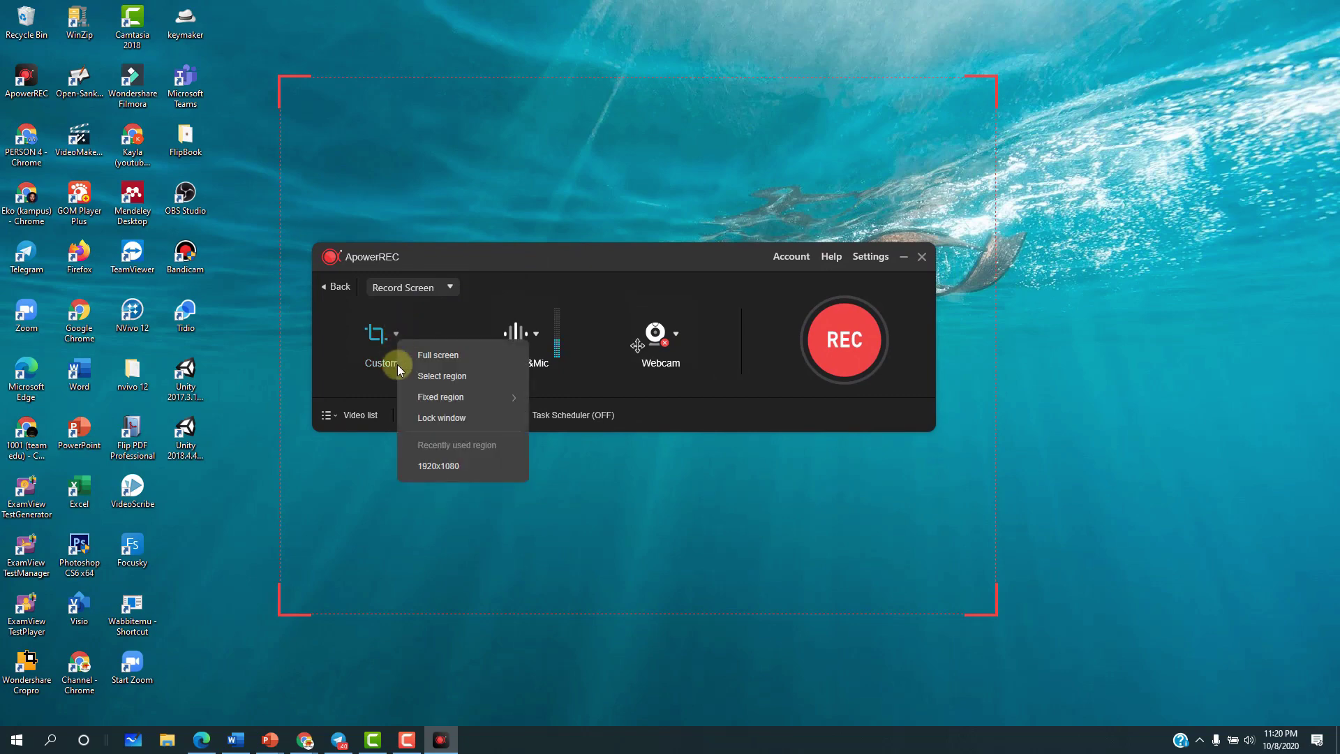
{"action": "left_click", "coordinate": [433, 419]}
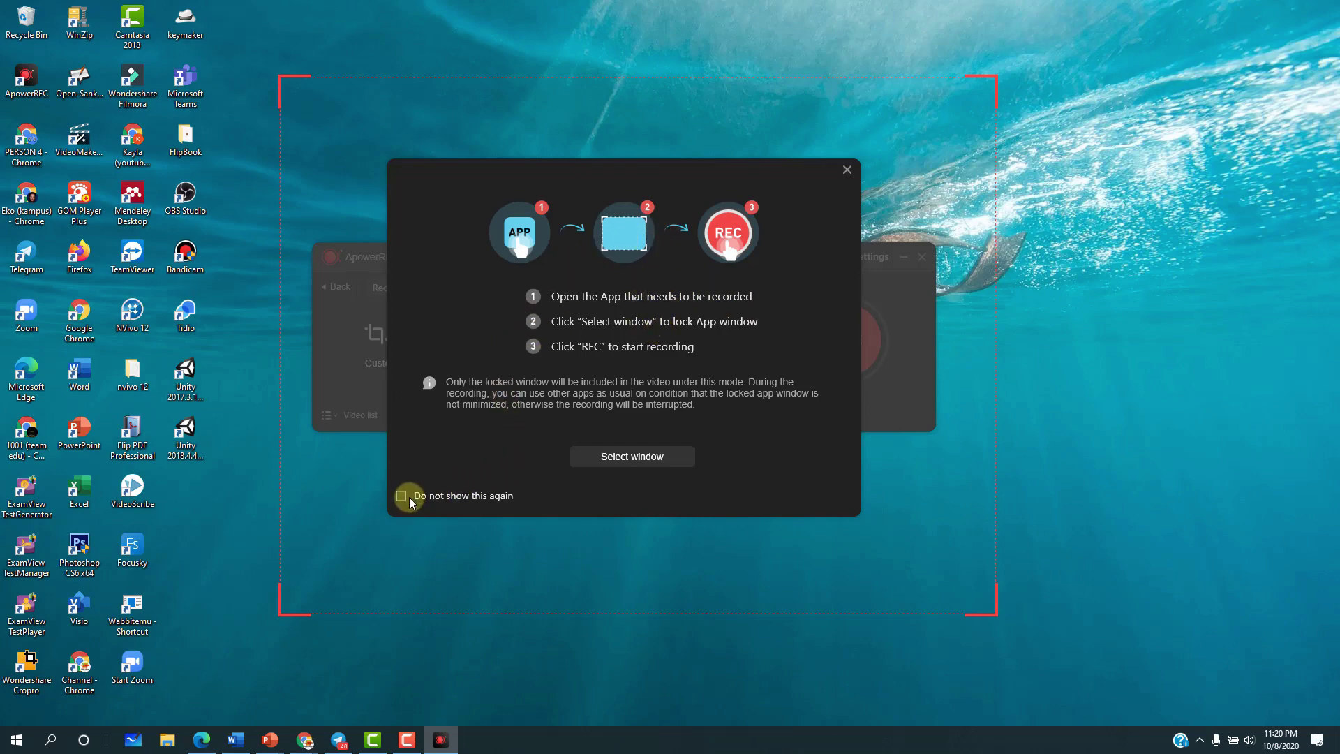
{"action": "left_click", "coordinate": [611, 461]}
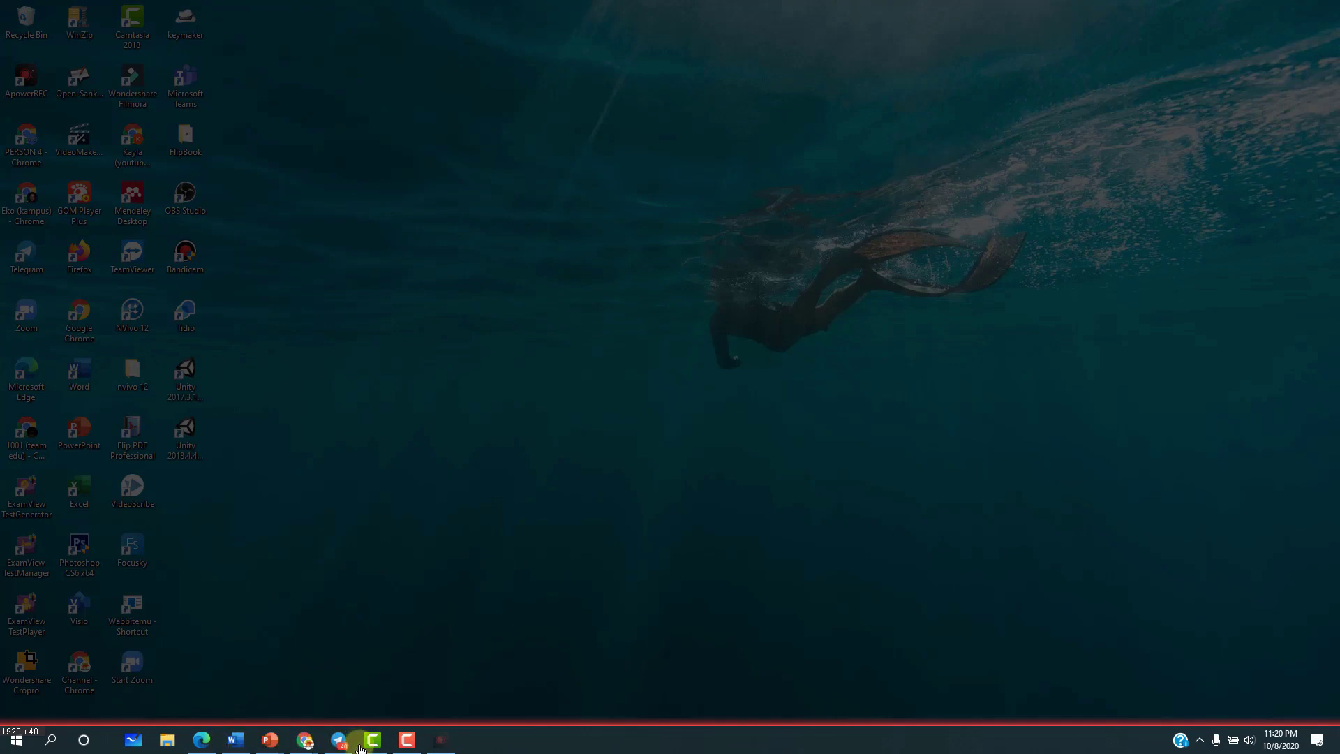
{"action": "left_click", "coordinate": [272, 746]}
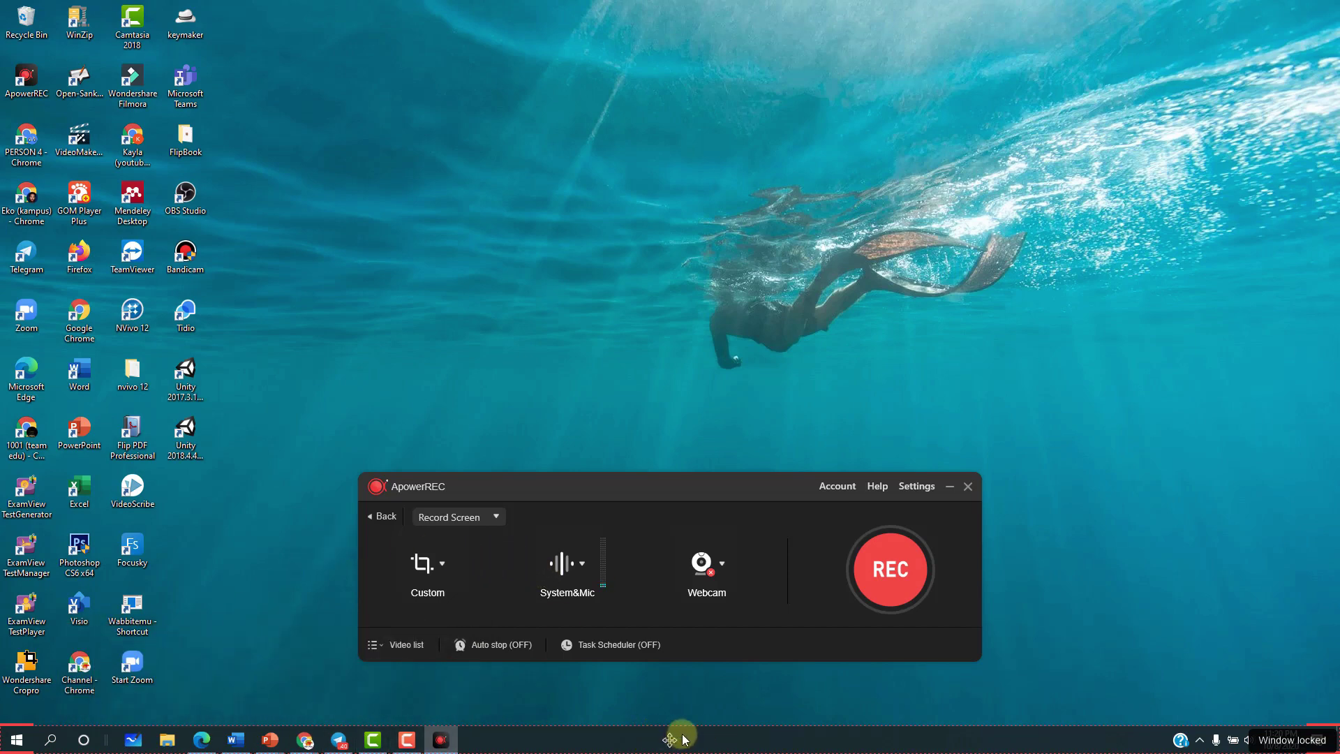
{"action": "mouse_move", "coordinate": [667, 742]}
{"action": "left_mouse_down"}
{"action": "mouse_move", "coordinate": [667, 726]}
{"action": "mouse_move", "coordinate": [668, 742]}
{"action": "left_mouse_up"}
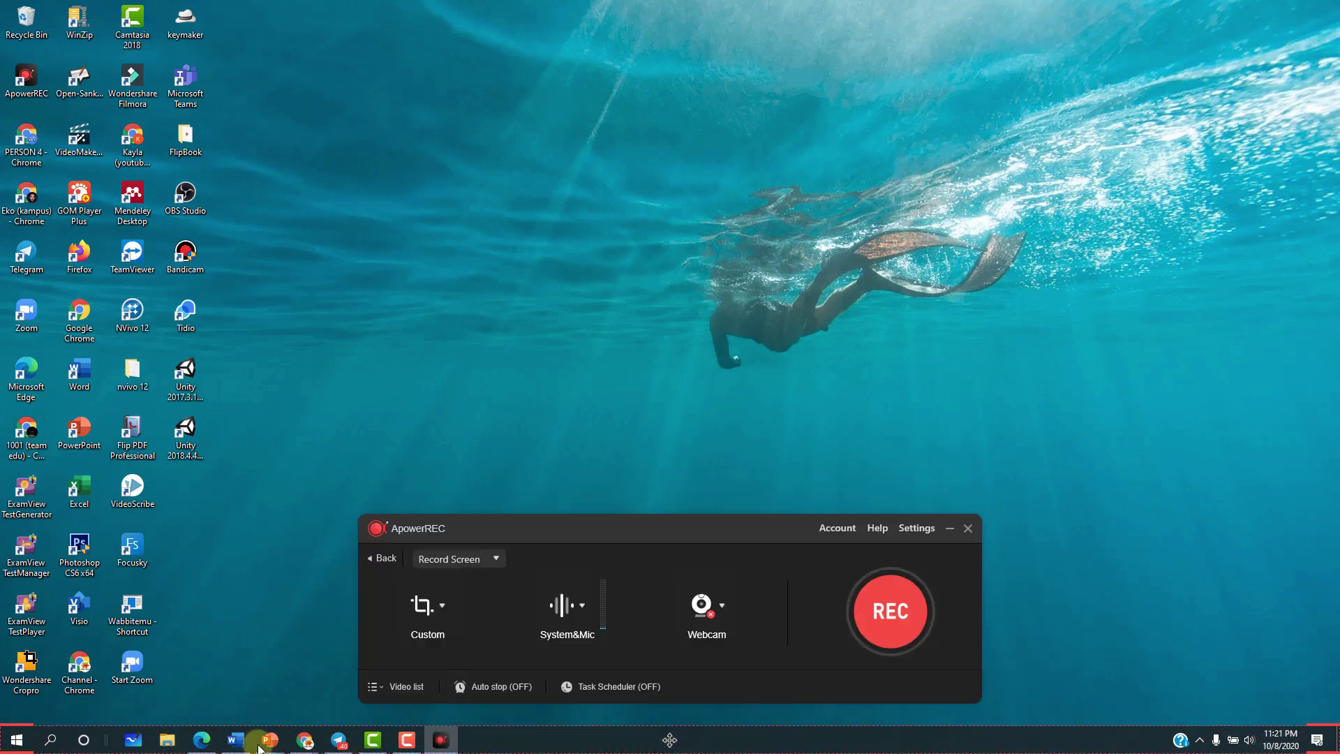
- Bring ApowerREC up over the open PowerPoint presentation and open its recording area options
{"action": "mouse_move", "coordinate": [273, 749]}
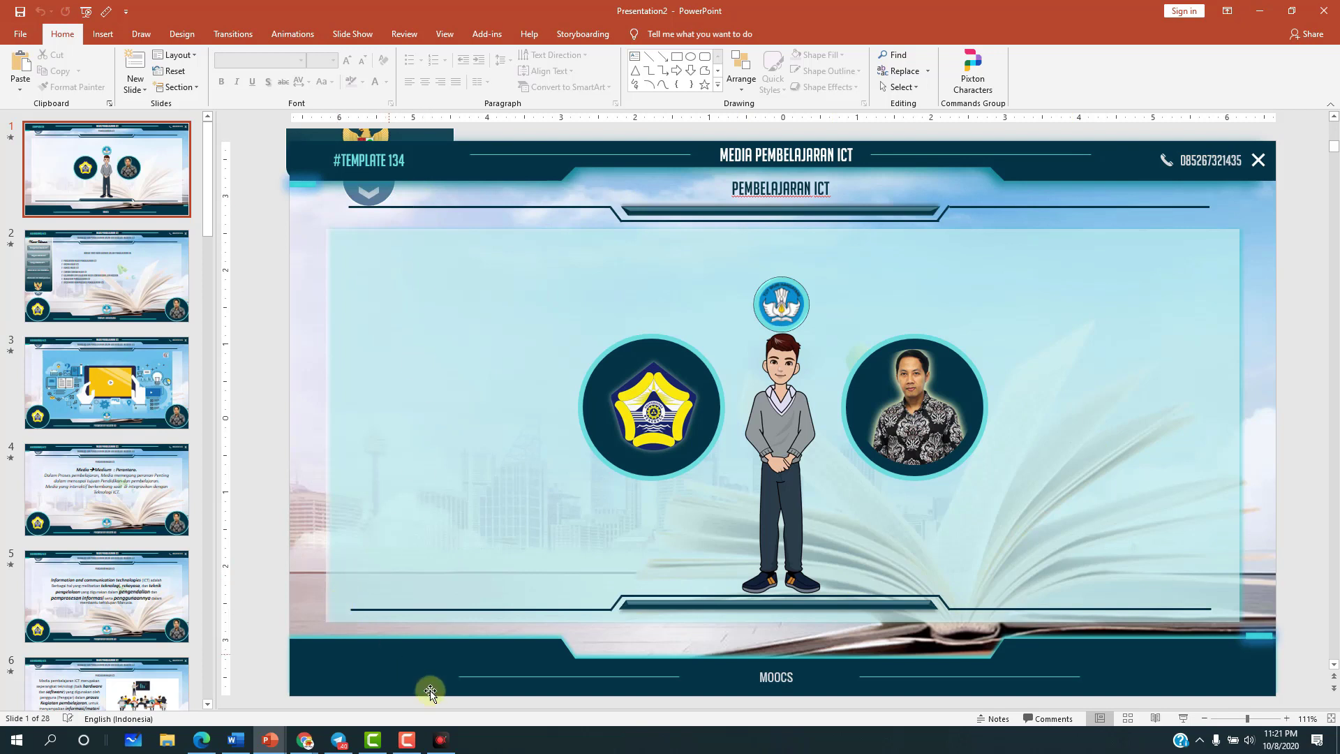
{"action": "left_click", "coordinate": [440, 740]}
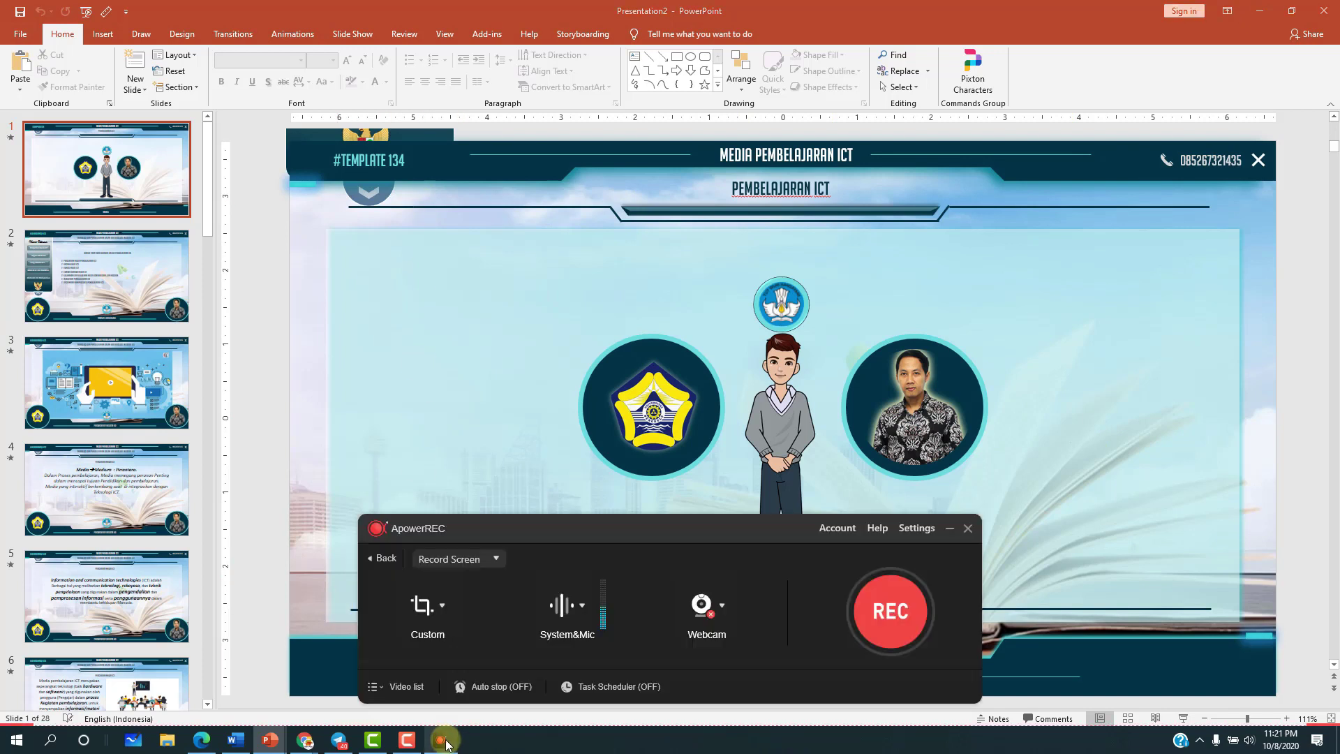
{"action": "left_click", "coordinate": [442, 607]}
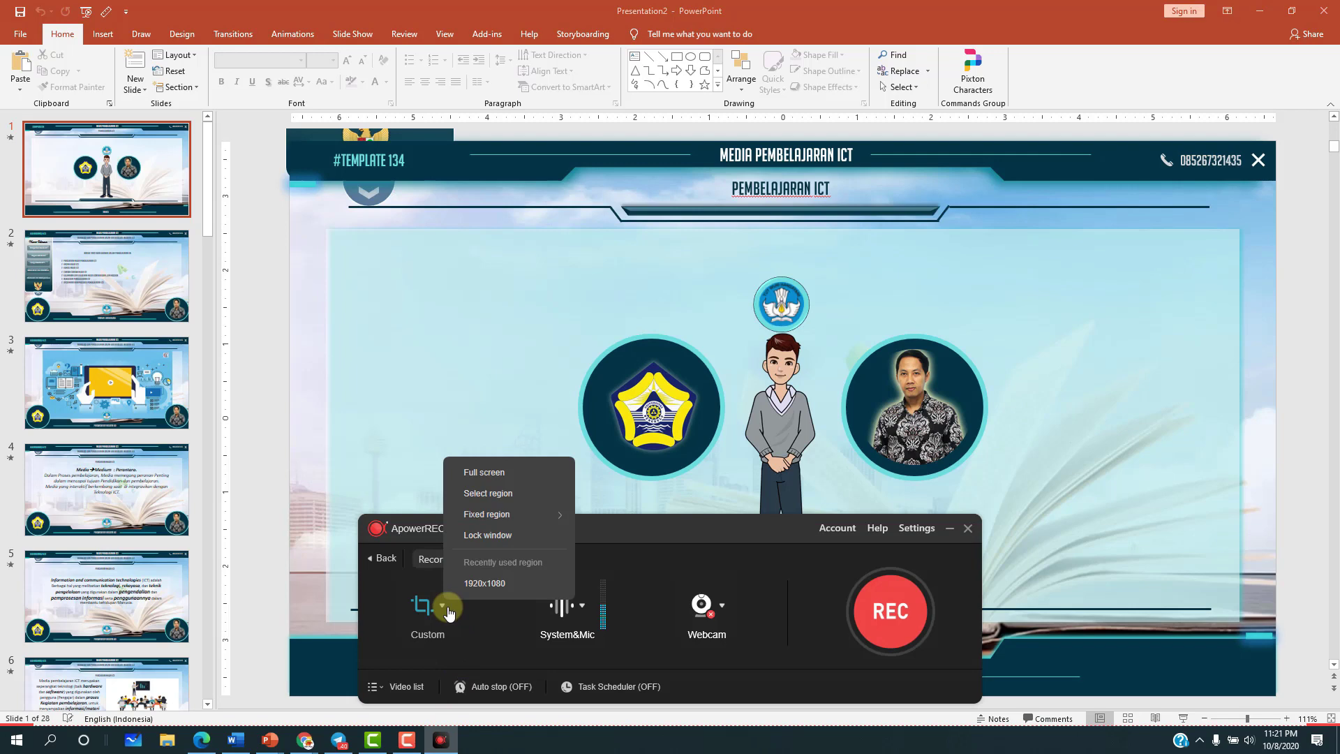
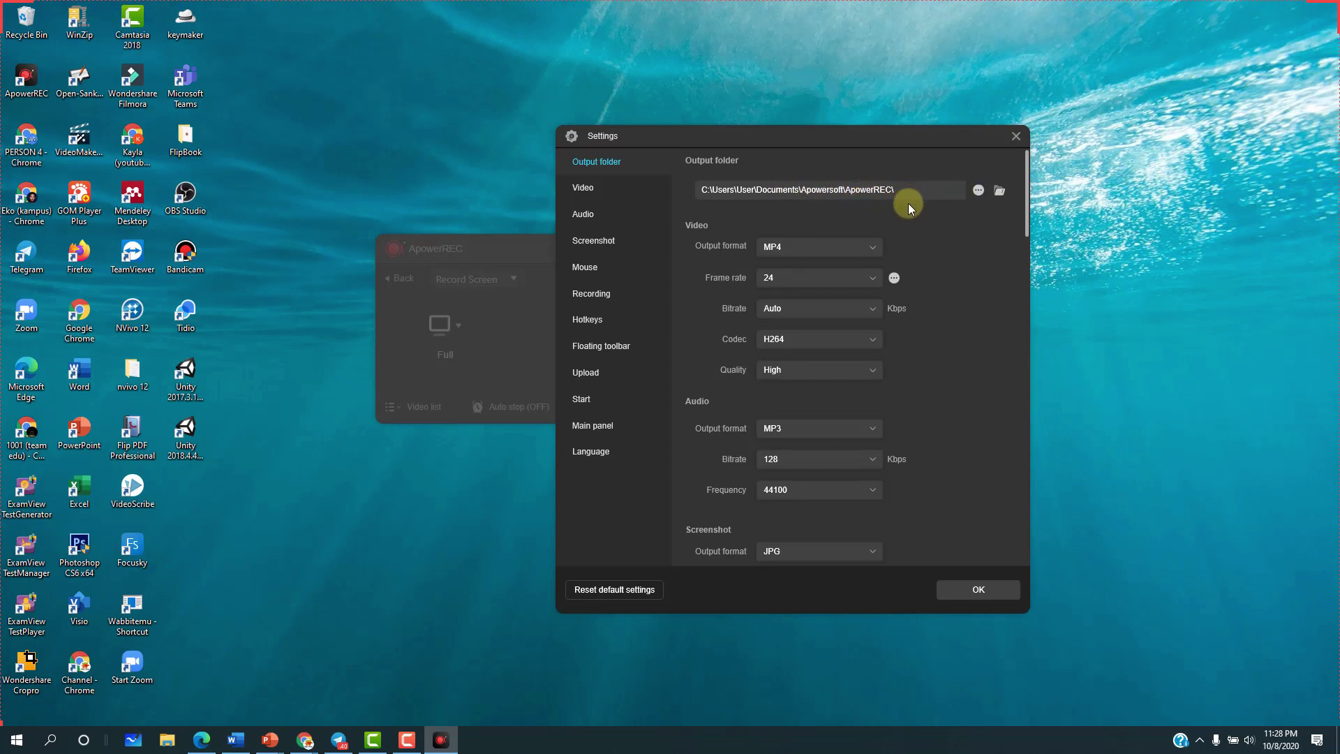
- Examine the recorder settings for the output folder, video output formats, audio and screenshots without changing them
{"action": "left_click", "coordinate": [977, 190]}
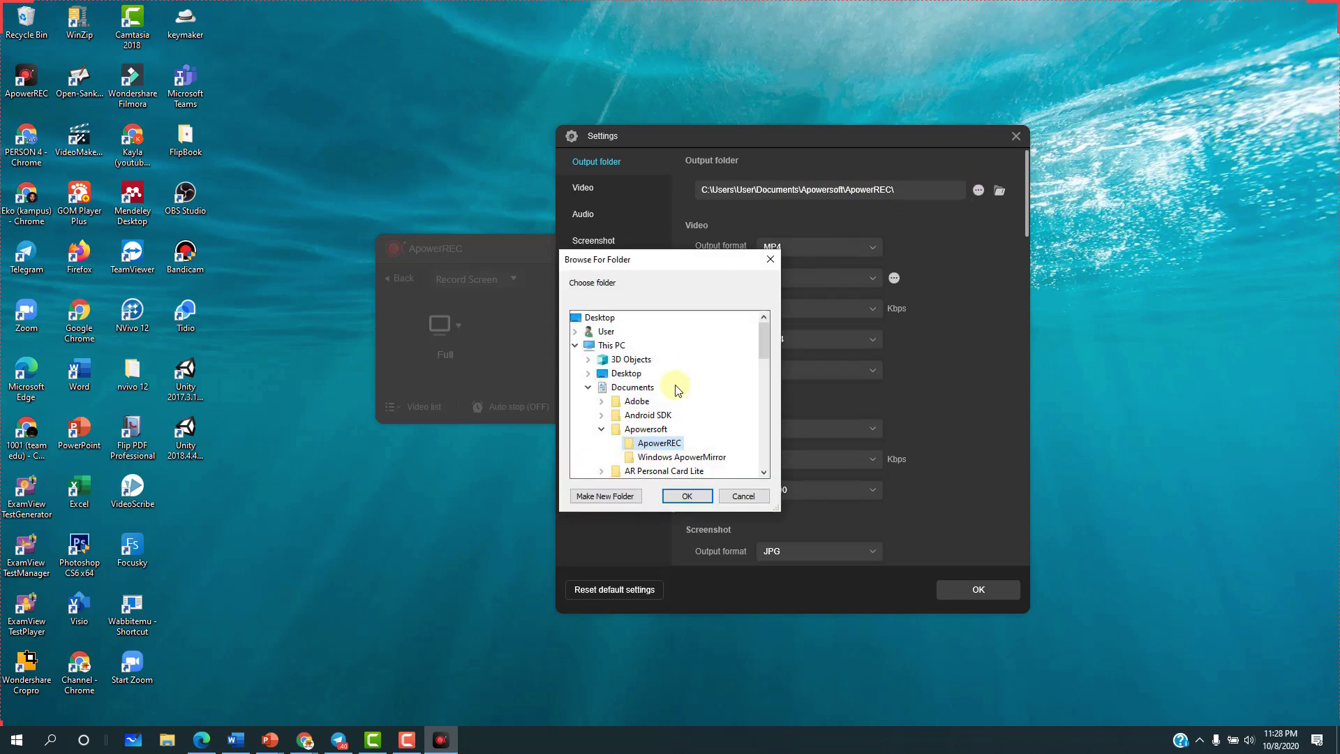
{"action": "left_click_drag", "start_coordinate": [760, 332], "coordinate": [753, 374]}
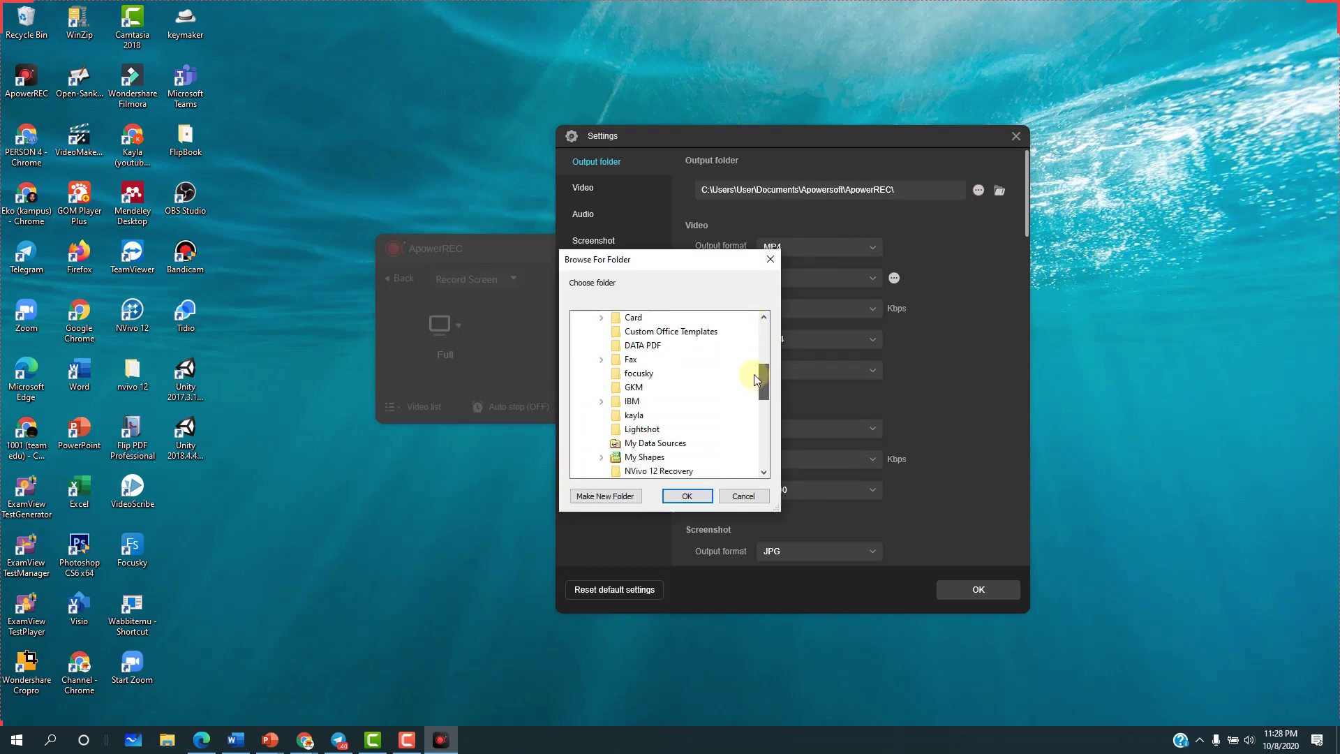
{"action": "left_click", "coordinate": [734, 505]}
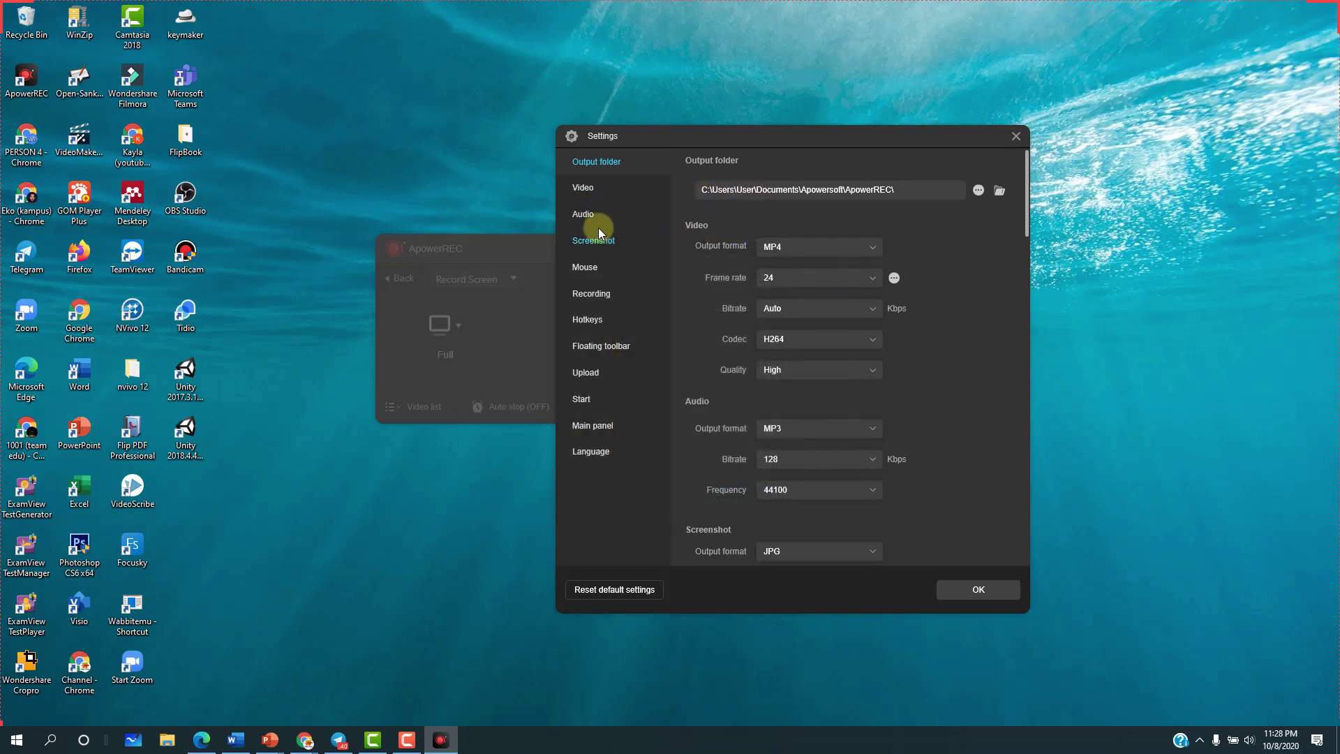
{"action": "left_click", "coordinate": [586, 187]}
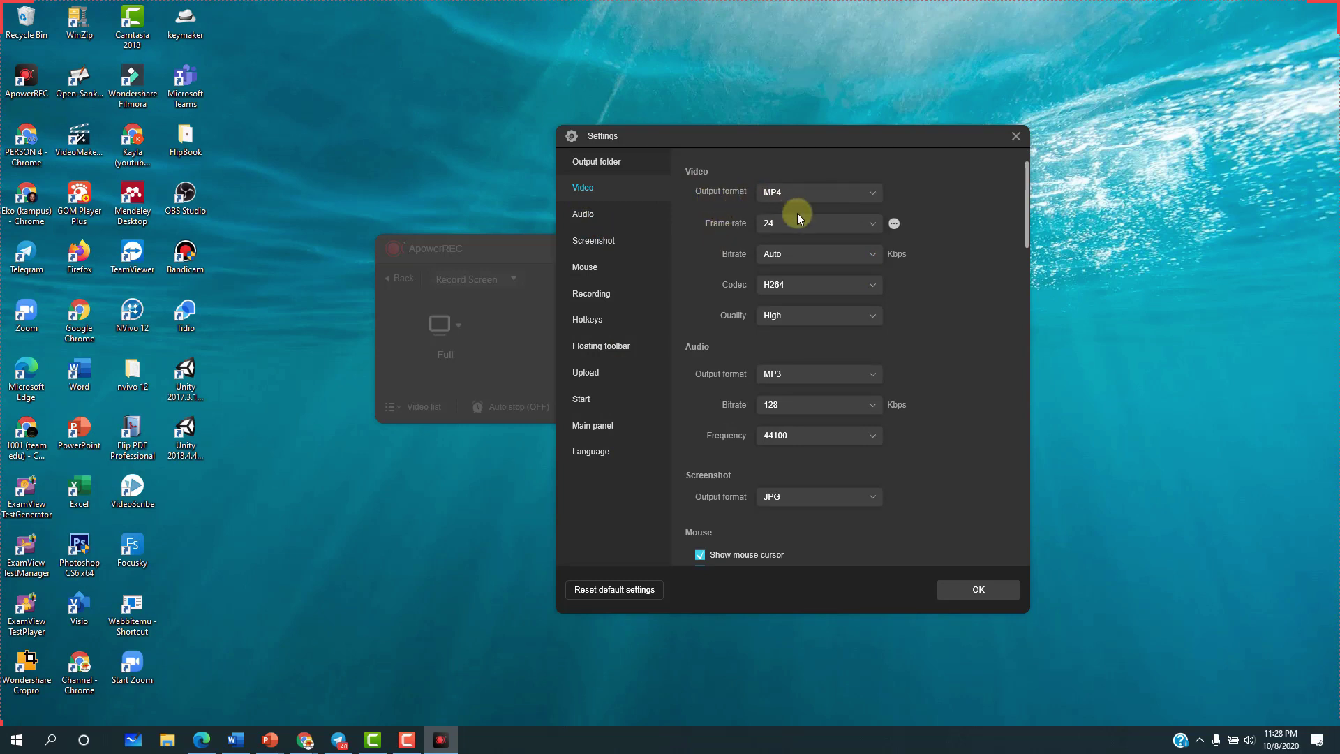
{"action": "left_click", "coordinate": [803, 195]}
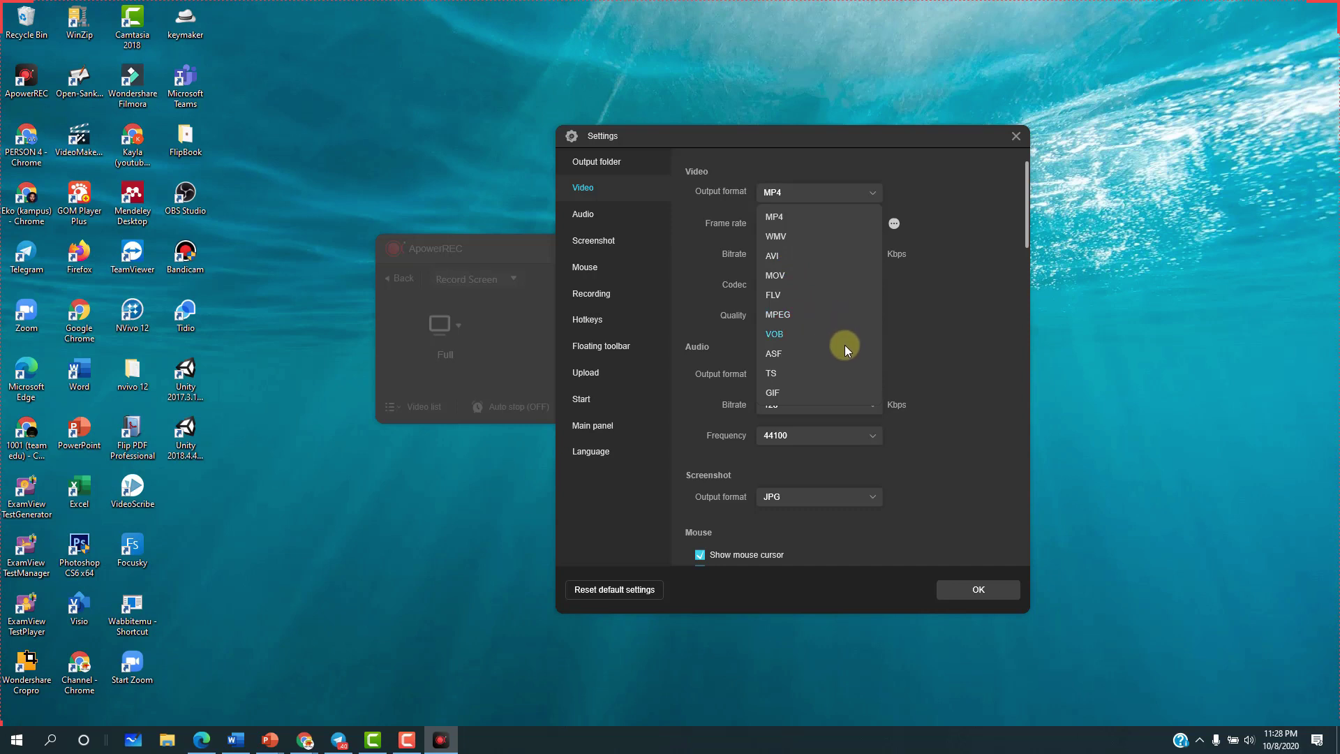
{"action": "left_click", "coordinate": [936, 320]}
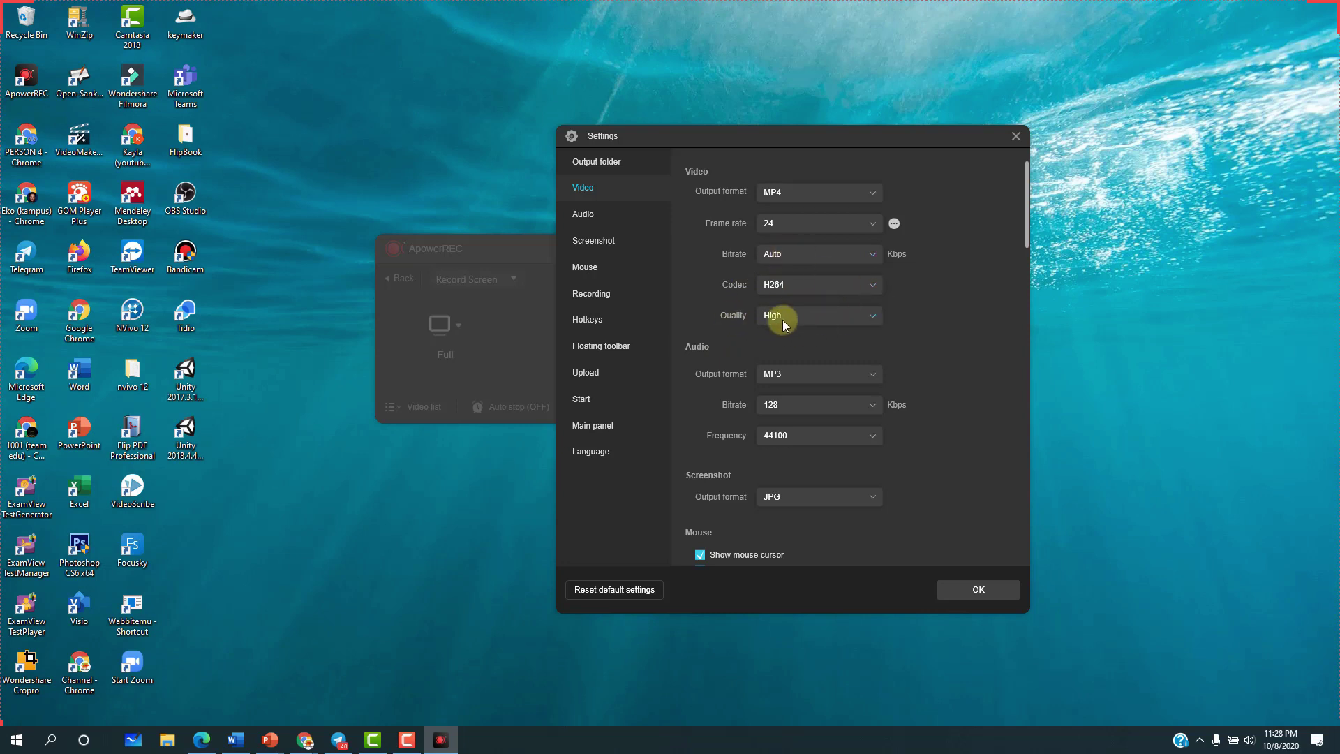
{"action": "left_click", "coordinate": [585, 215]}
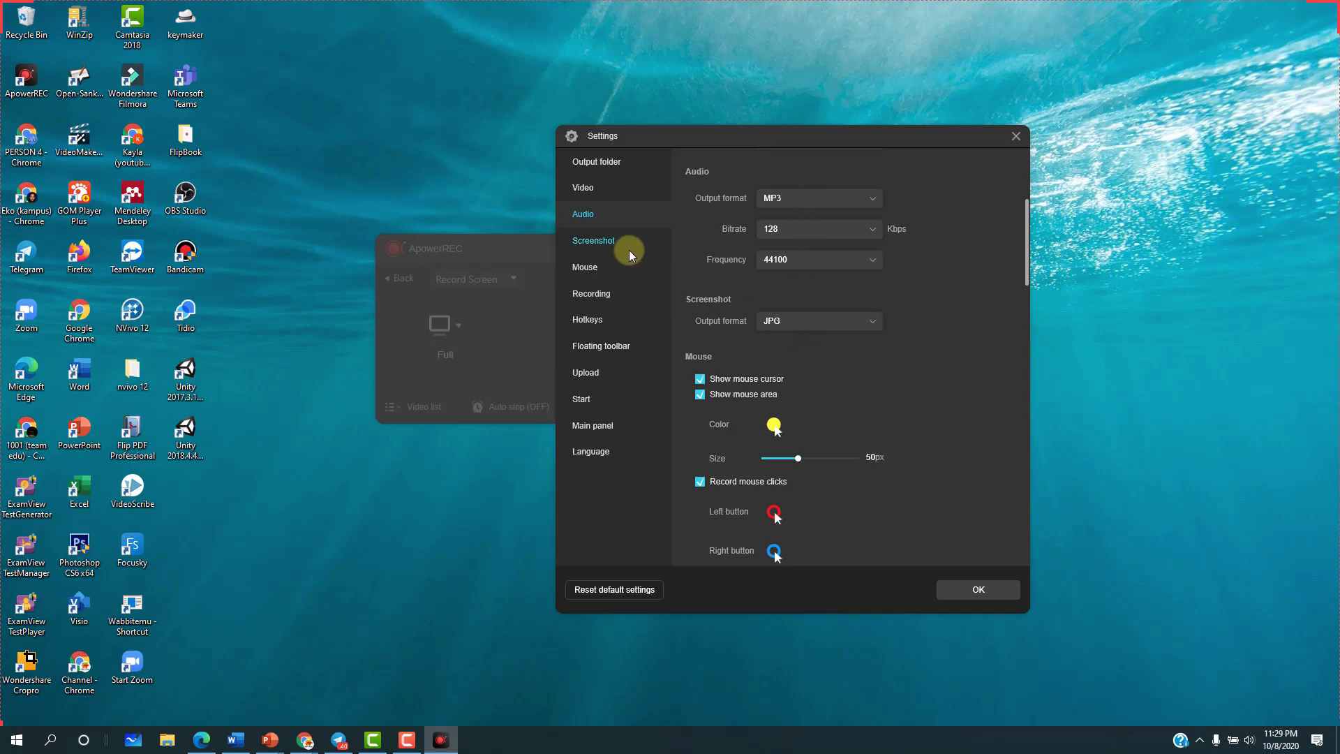
{"action": "left_click", "coordinate": [609, 240]}
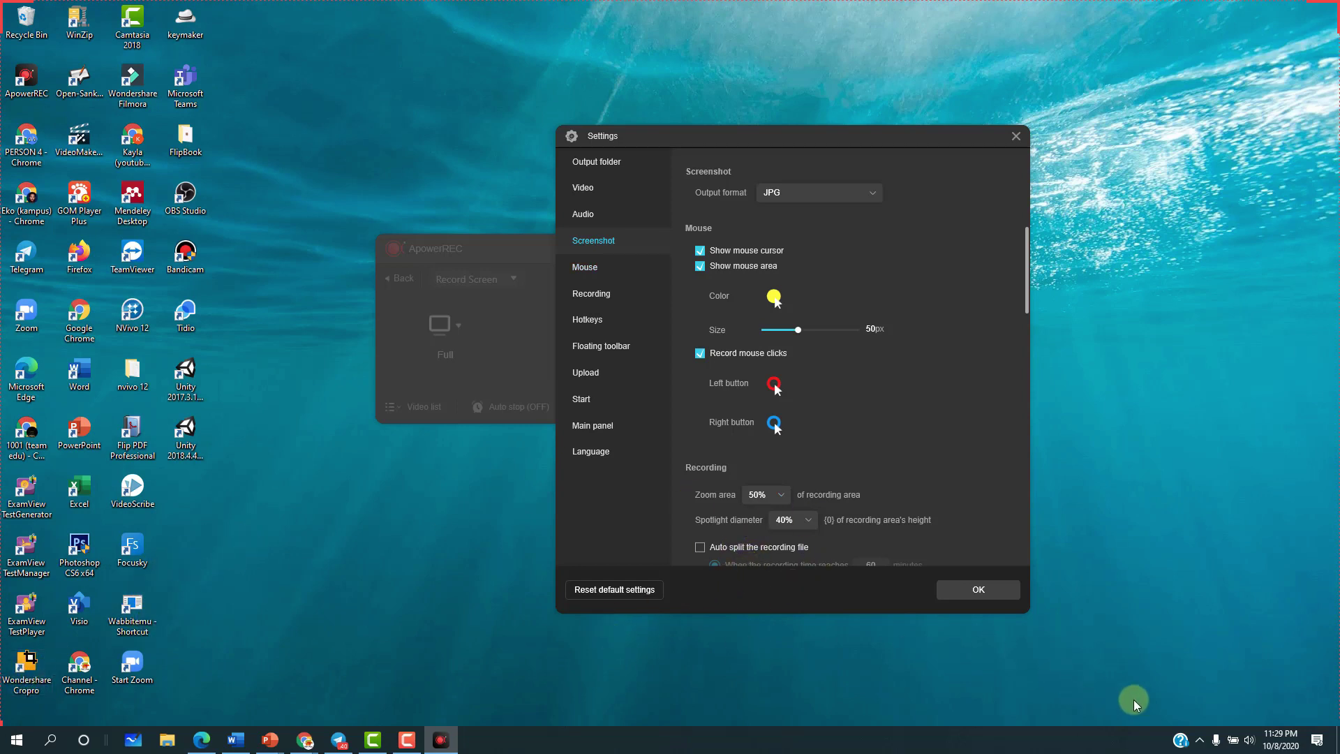
- Select a screenshot area of about 1089x610 around the Settings window with the system tray screenshot tool, and discard the capture
{"action": "left_click", "coordinate": [1199, 739]}
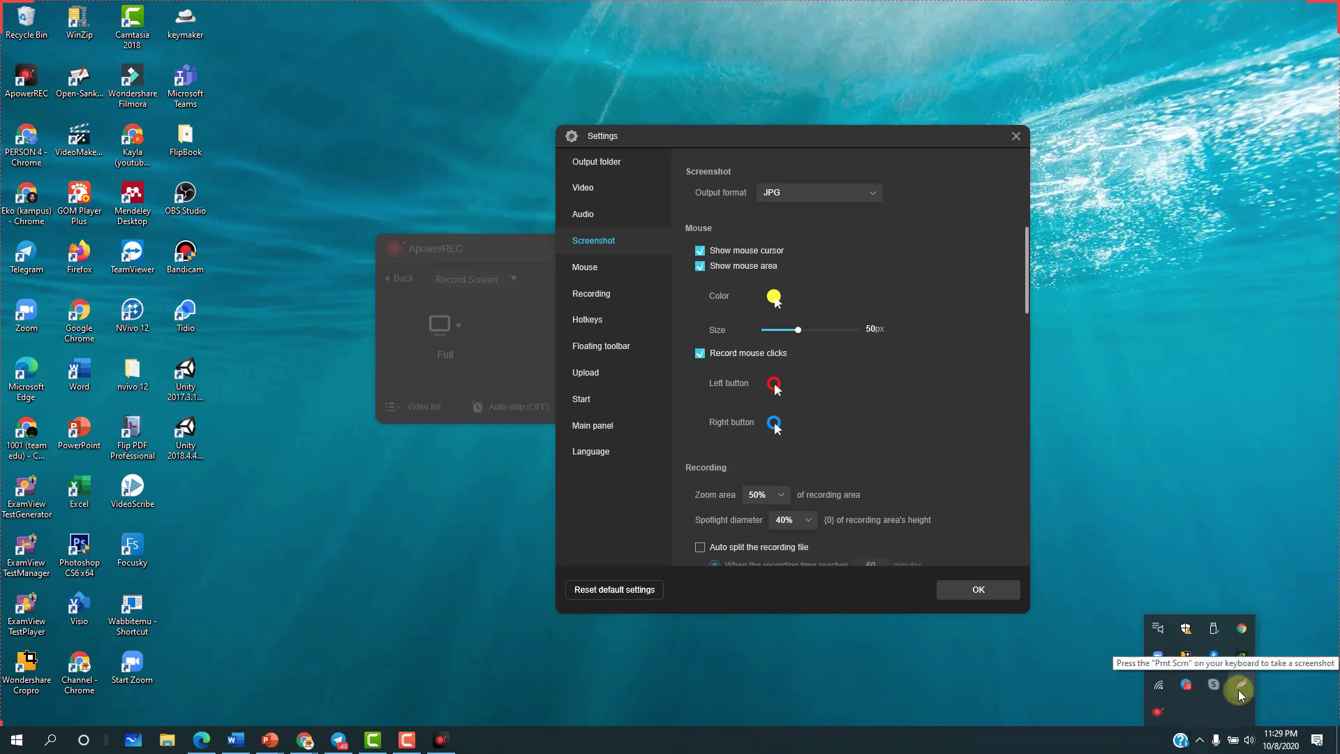
{"action": "left_click", "coordinate": [1239, 689]}
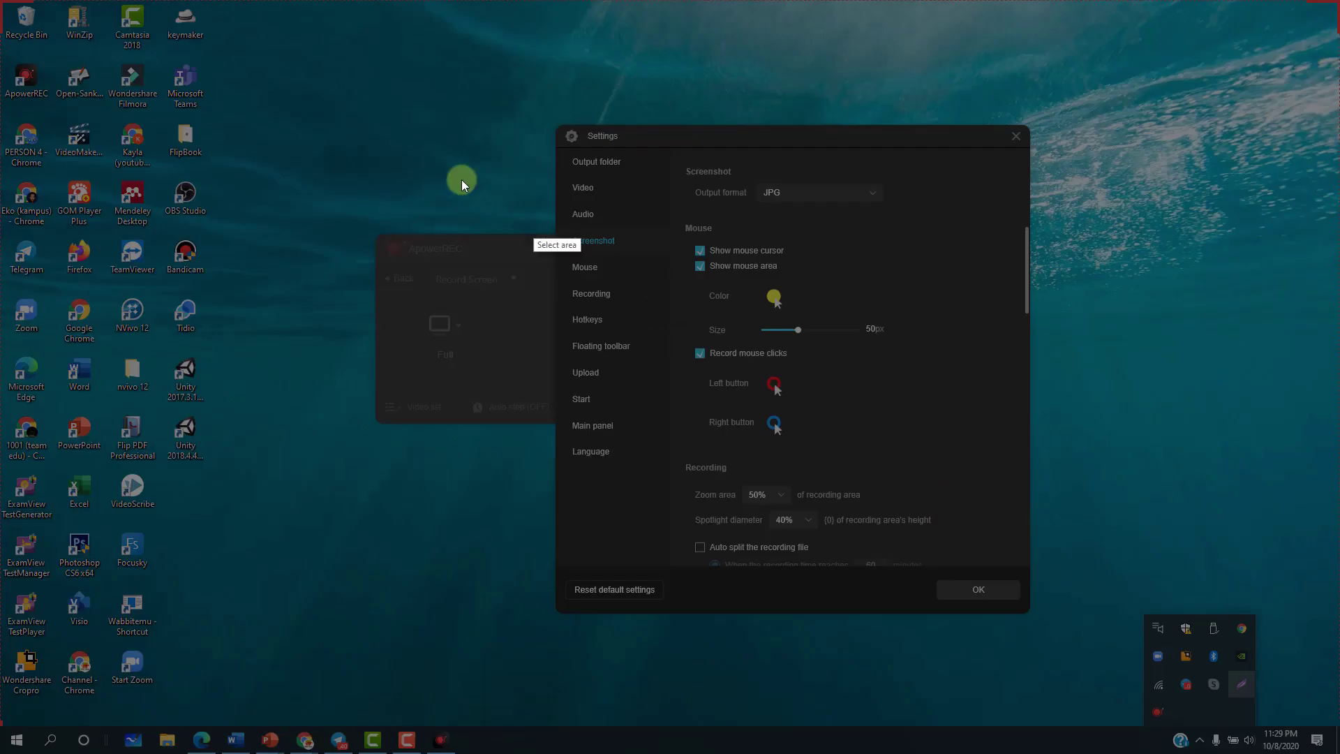
{"action": "left_click_drag", "start_coordinate": [351, 119], "coordinate": [1109, 543]}
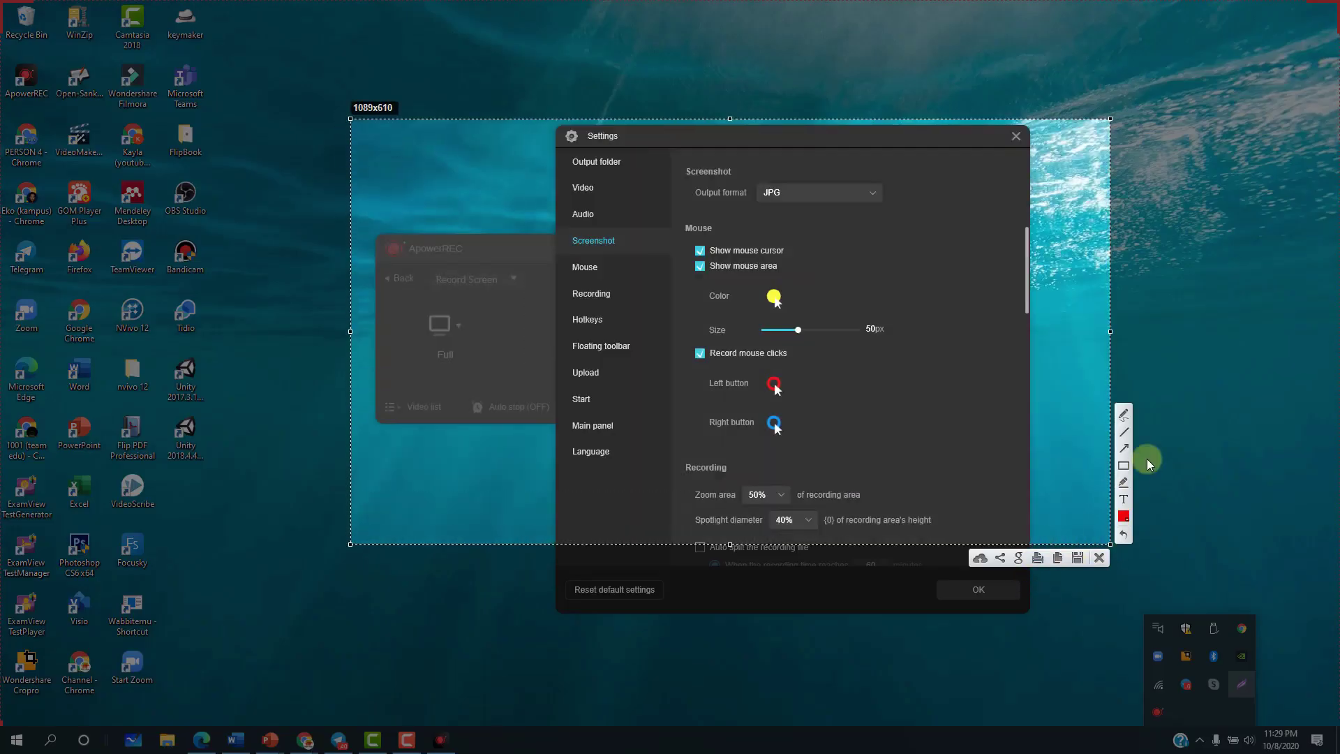
{"action": "left_click_drag", "start_coordinate": [445, 487], "coordinate": [644, 367]}
{"action": "left_click", "coordinate": [1100, 558]}
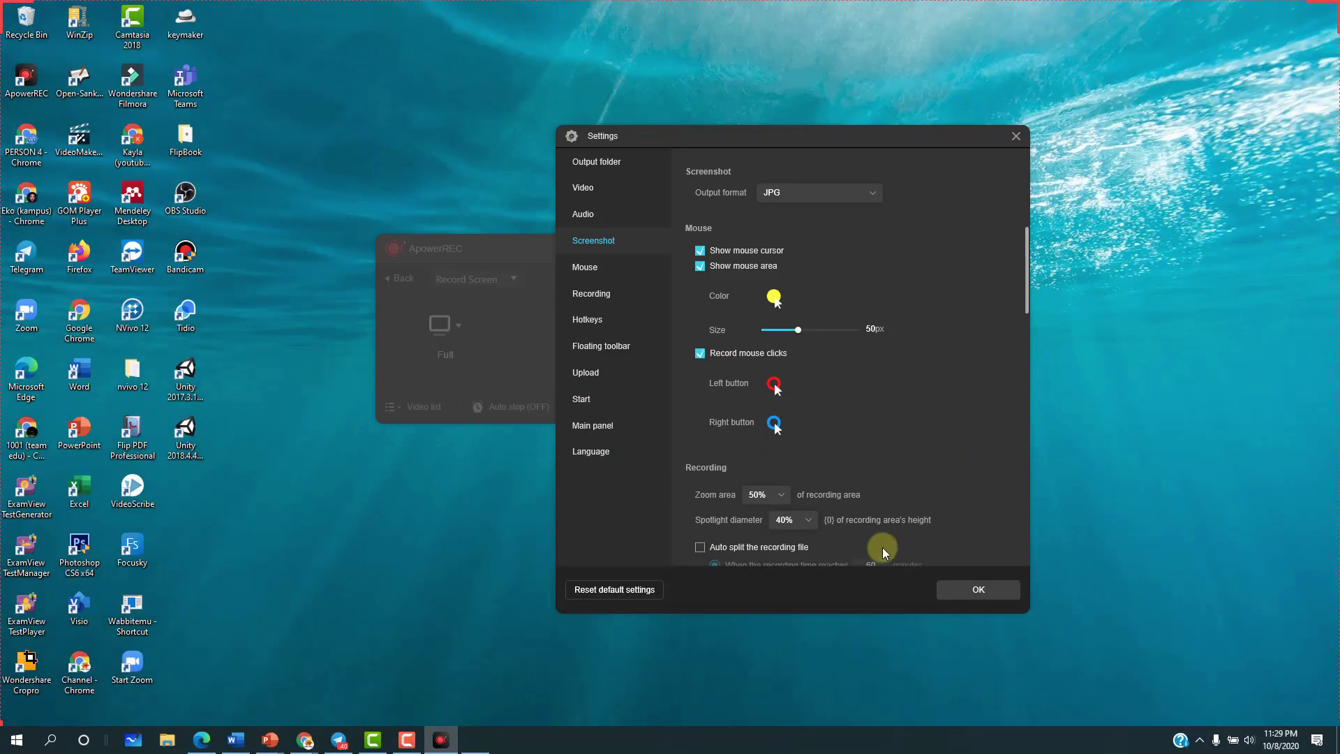
- Launch Wondershare Cropro, close its main window, and select a capture area of about 1243 x 668 around the Settings window
{"action": "double_click", "coordinate": [25, 666]}
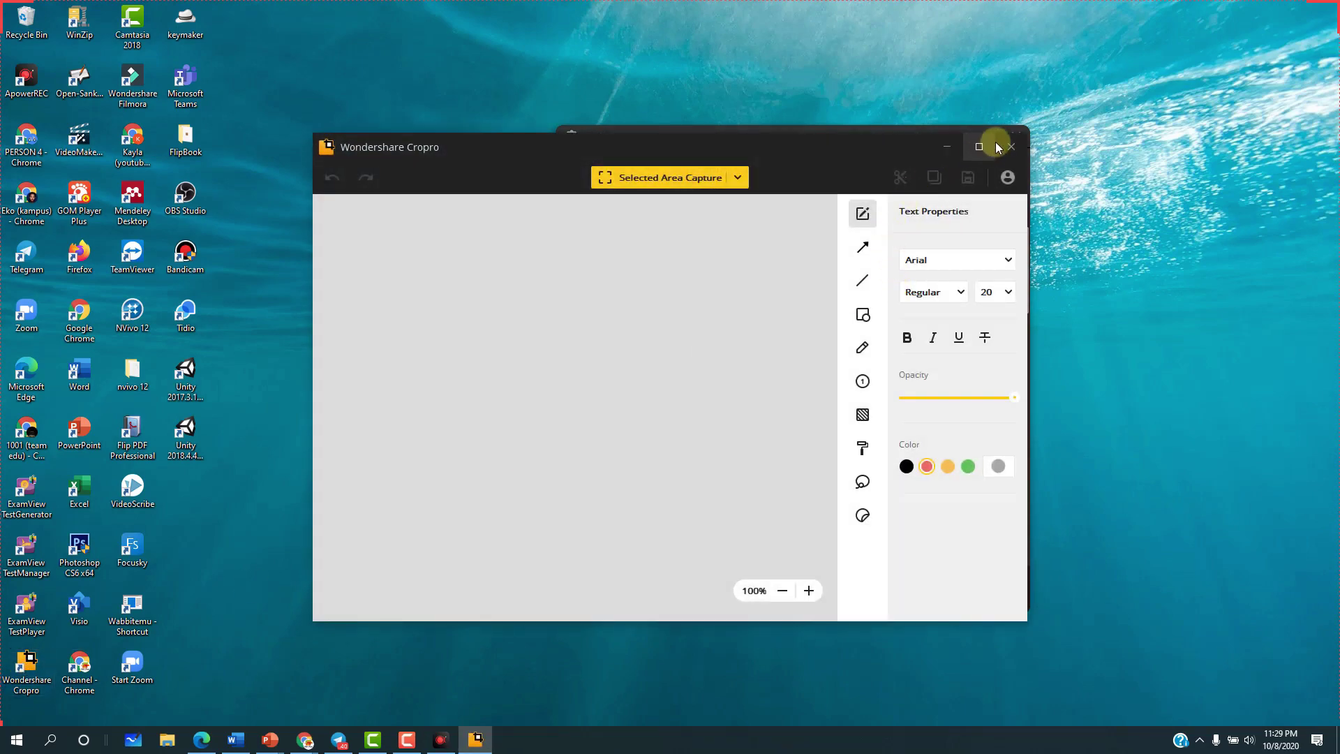
{"action": "left_click", "coordinate": [1007, 146]}
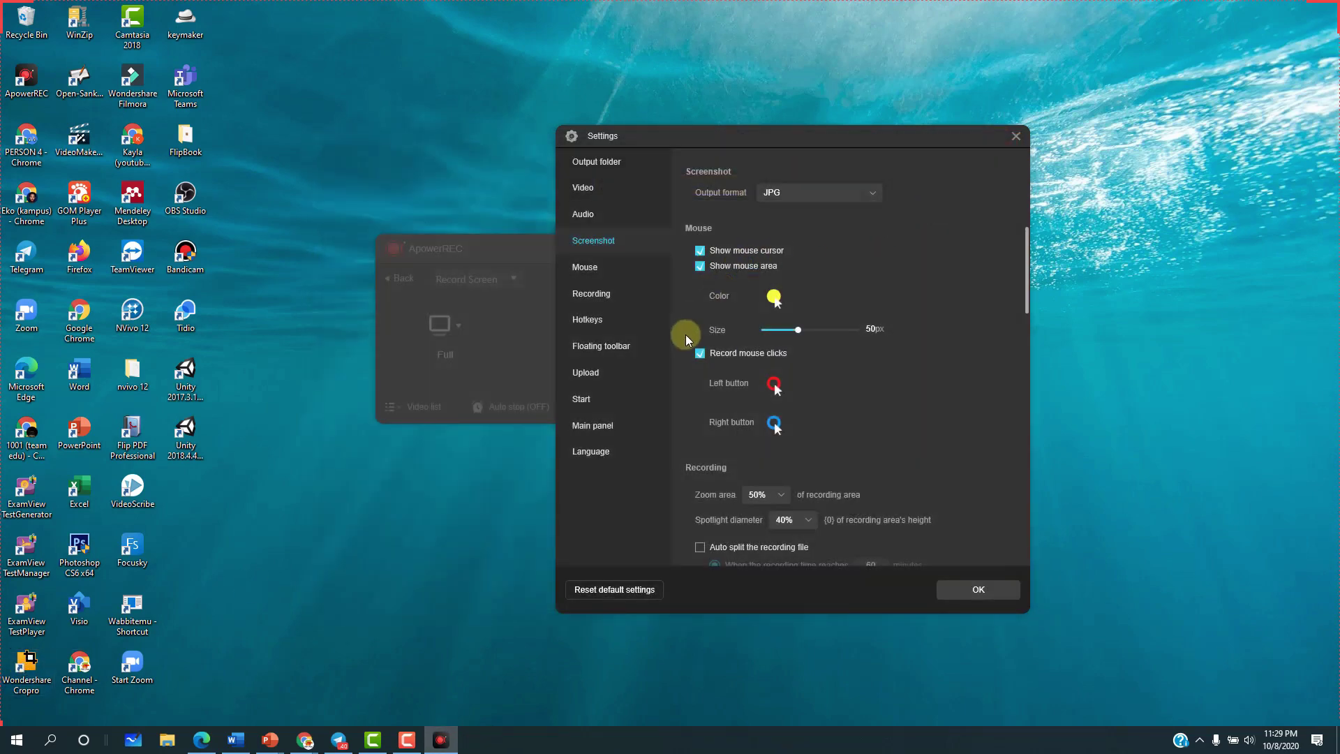
{"action": "key", "text": "ctrl+q"}
{"action": "mouse_move", "coordinate": [183, 96]}
{"action": "left_mouse_down"}
{"action": "mouse_move", "coordinate": [920, 461]}
{"action": "mouse_move", "coordinate": [1054, 565]}
{"action": "left_mouse_up"}
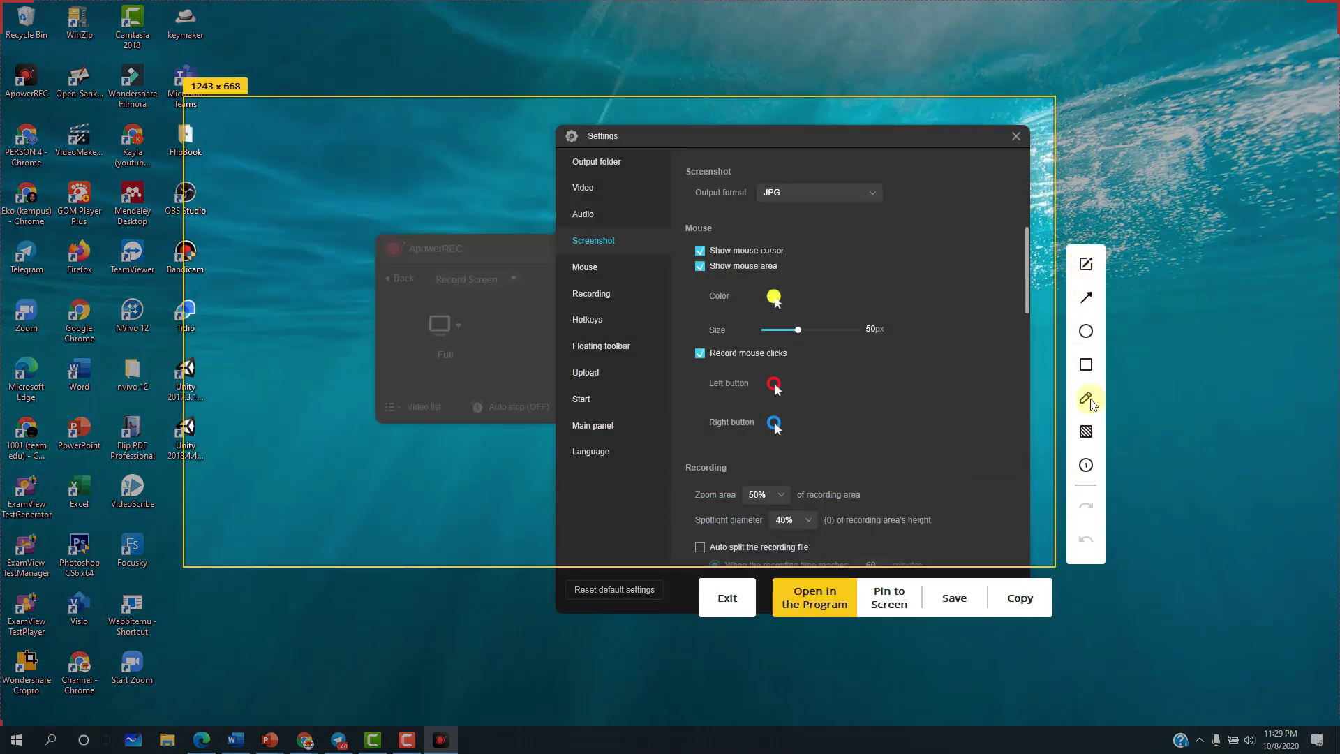
- Annotate the capture with two red arrows pointing inward, each with a numbered marker at its tail, and exit without saving
{"action": "left_click", "coordinate": [1086, 297]}
{"action": "left_click_drag", "start_coordinate": [392, 412], "coordinate": [616, 277]}
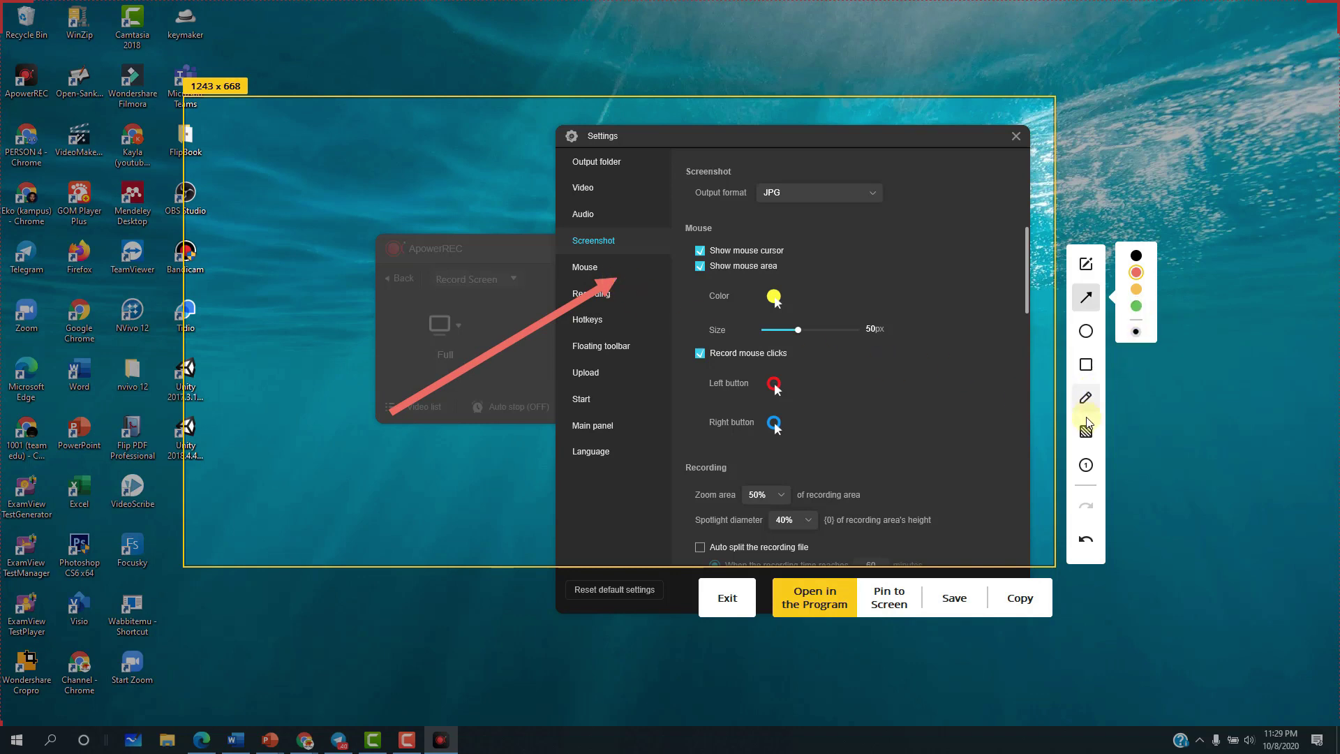
{"action": "left_click", "coordinate": [1086, 465]}
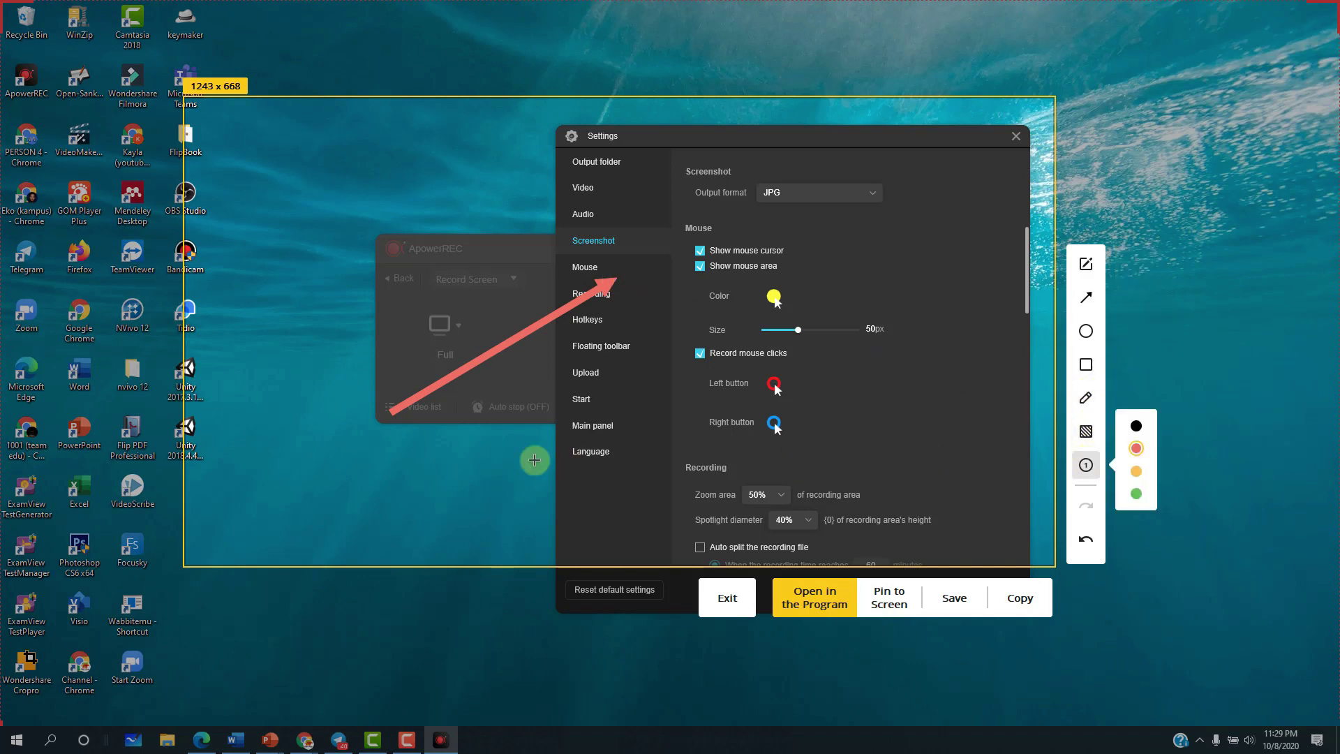
{"action": "left_click", "coordinate": [374, 431]}
{"action": "left_click", "coordinate": [1086, 298]}
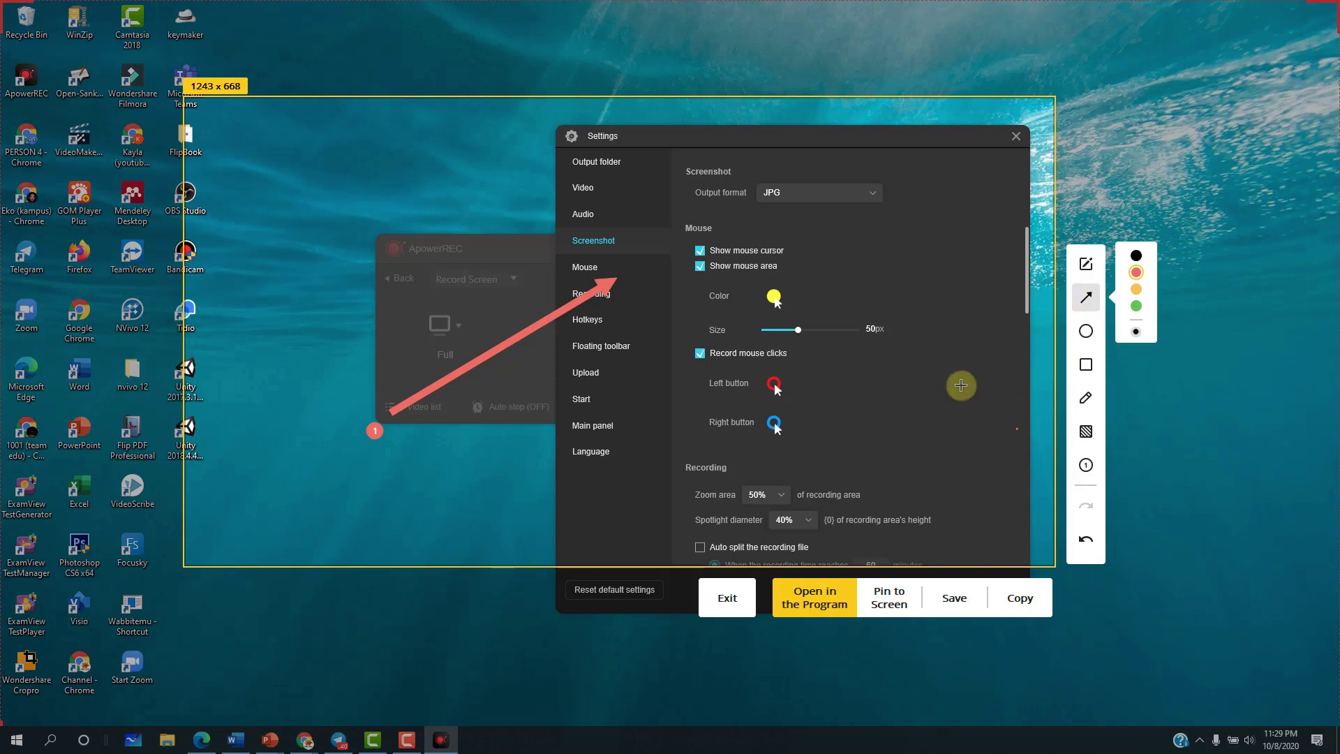
{"action": "left_click_drag", "start_coordinate": [1018, 429], "coordinate": [860, 294]}
{"action": "left_click", "coordinate": [1085, 465]}
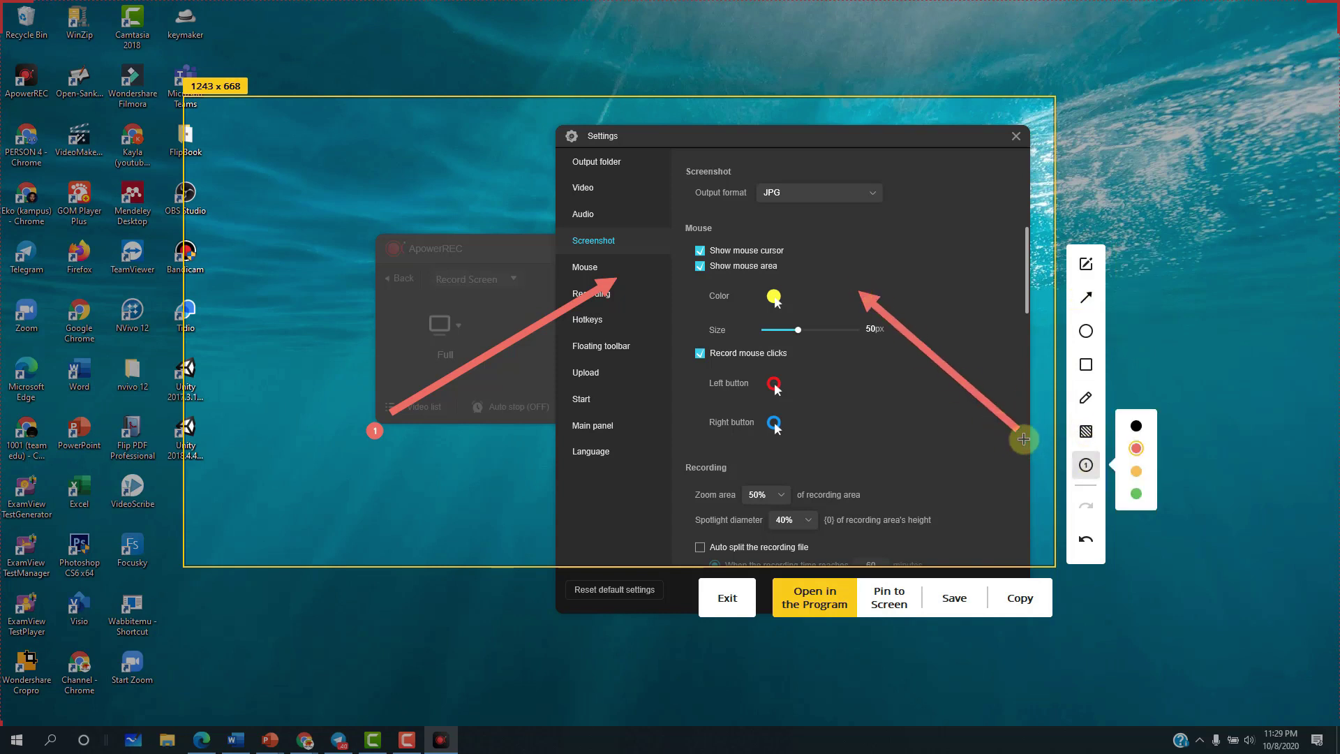
{"action": "left_click", "coordinate": [1023, 439]}
{"action": "left_click", "coordinate": [729, 602]}
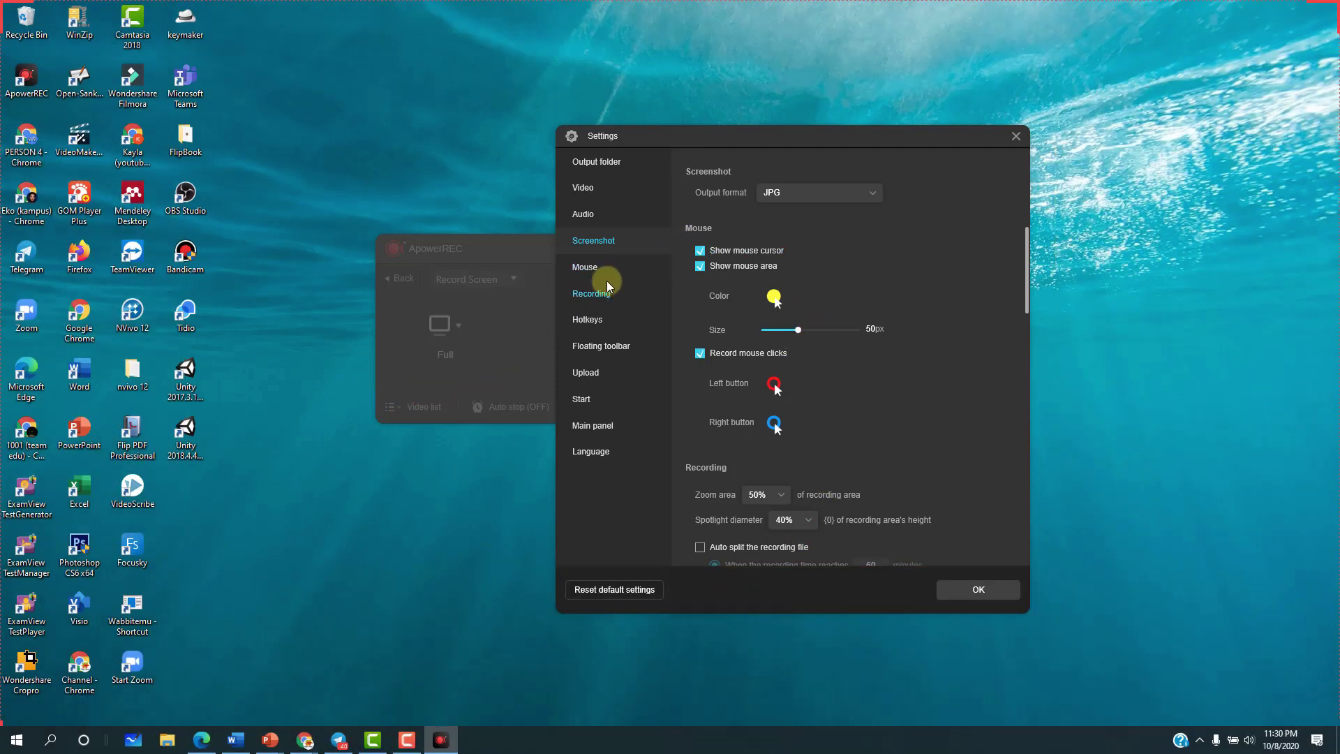
- Examine the Mouse settings, turning Show mouse cursor off and back on
{"action": "left_click", "coordinate": [584, 269]}
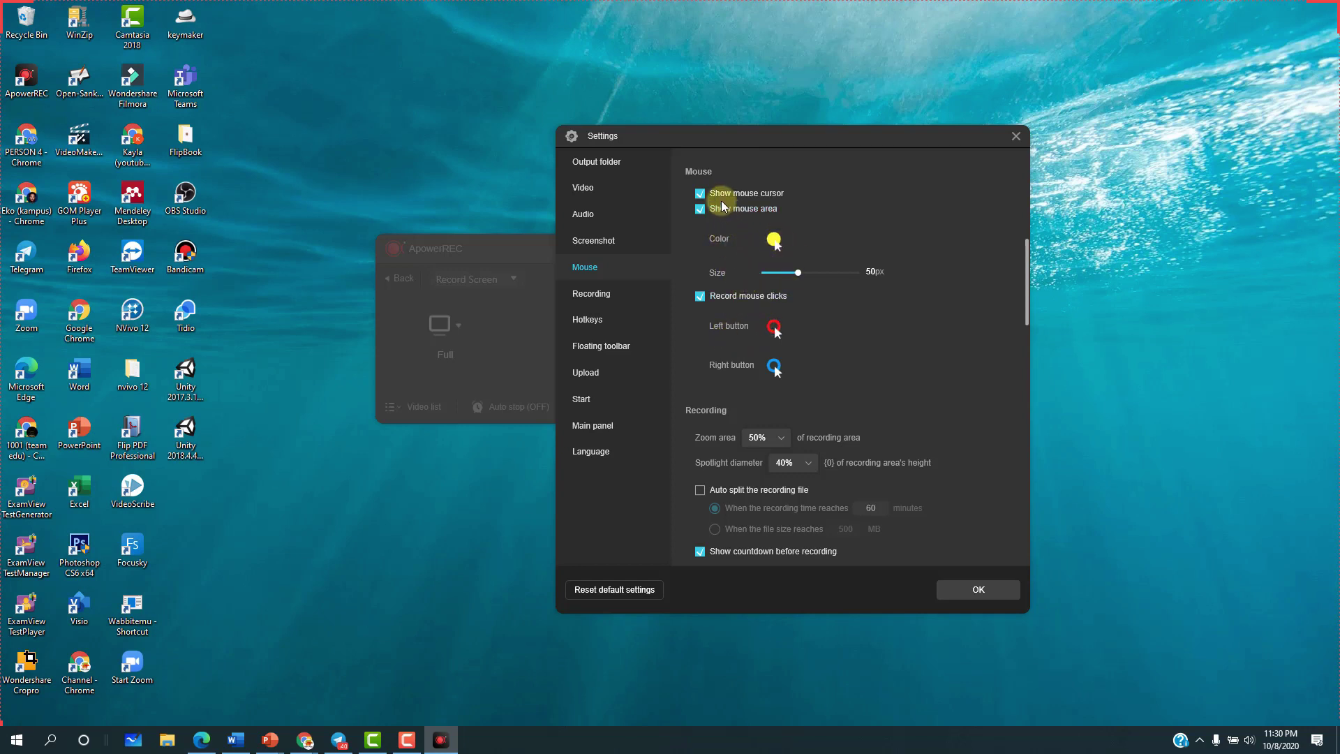
{"action": "left_click", "coordinate": [700, 194]}
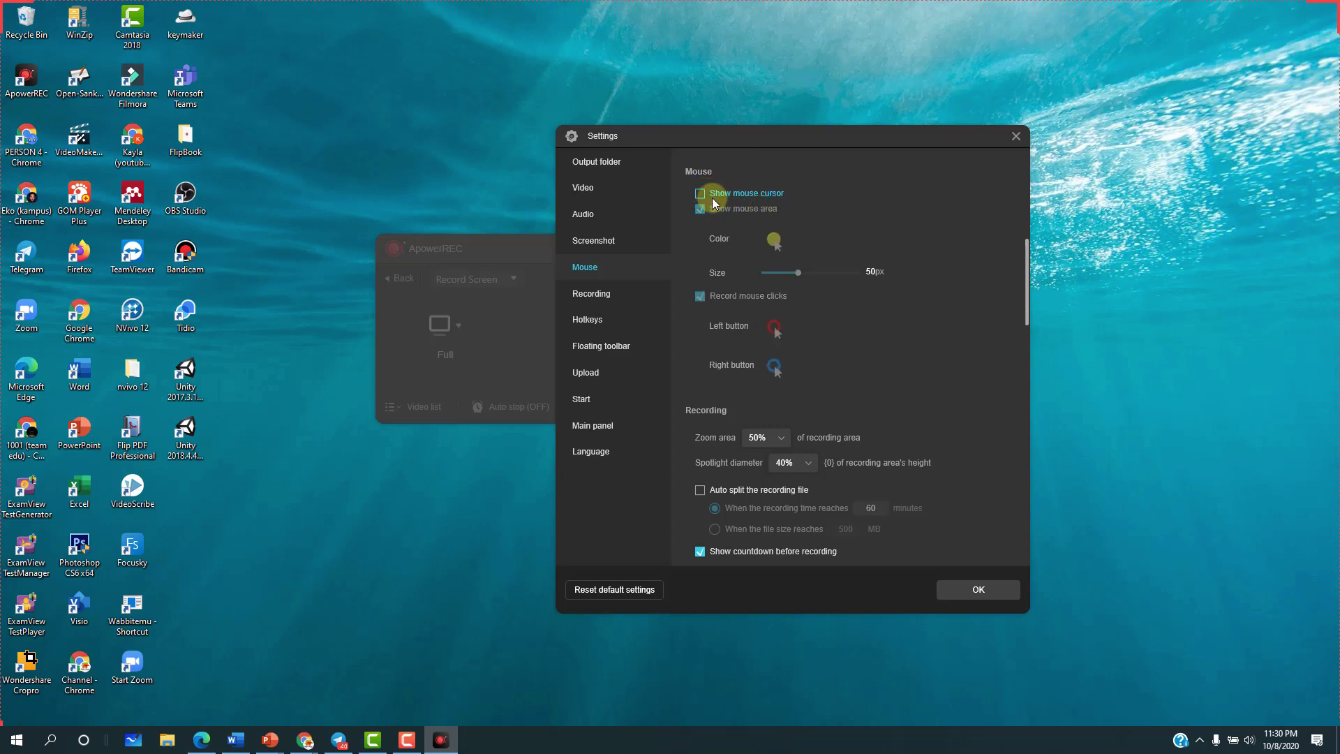
{"action": "left_click", "coordinate": [700, 194]}
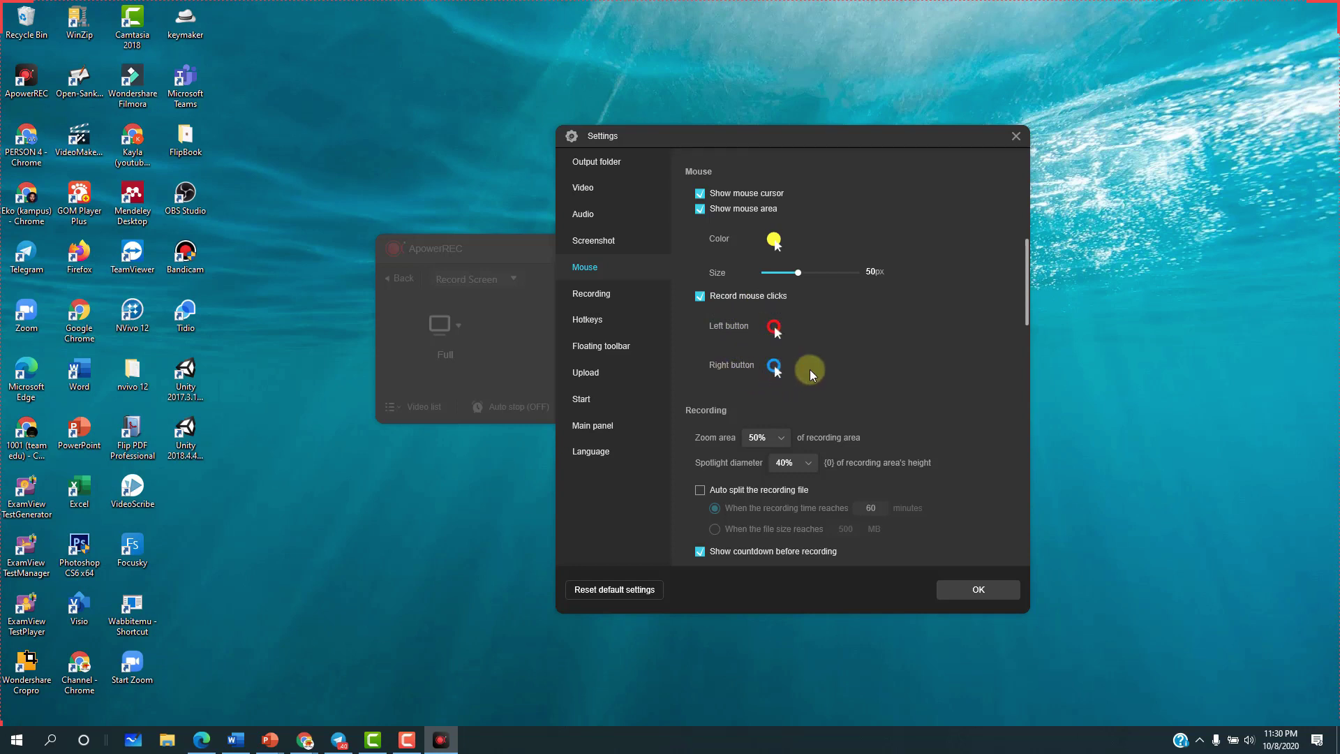
- Examine the Recording options and the hotkey list, including the screenshot and spotlight shortcuts
{"action": "left_click", "coordinate": [592, 296]}
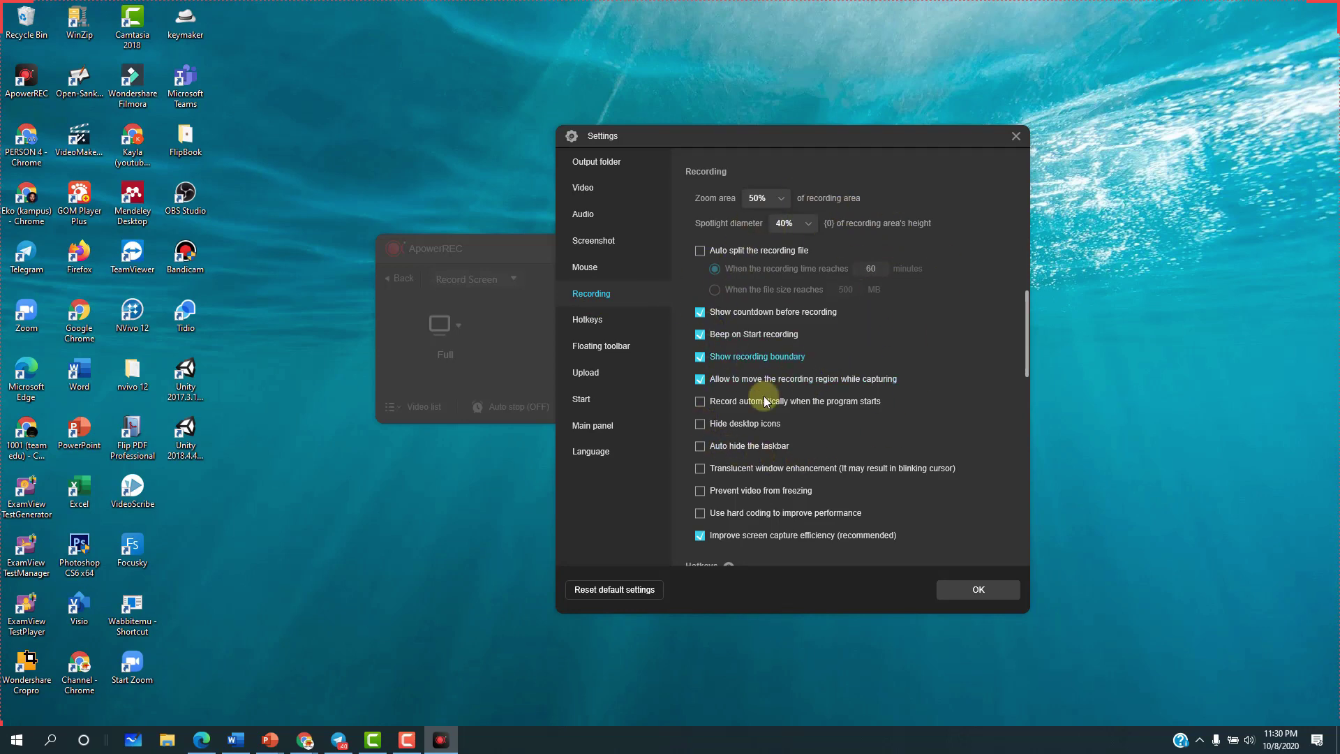
{"action": "scroll", "coordinate": [865, 391], "scroll_direction": "down", "scroll_amount": 3}
{"action": "scroll", "coordinate": [860, 395], "scroll_direction": "down", "scroll_amount": 1}
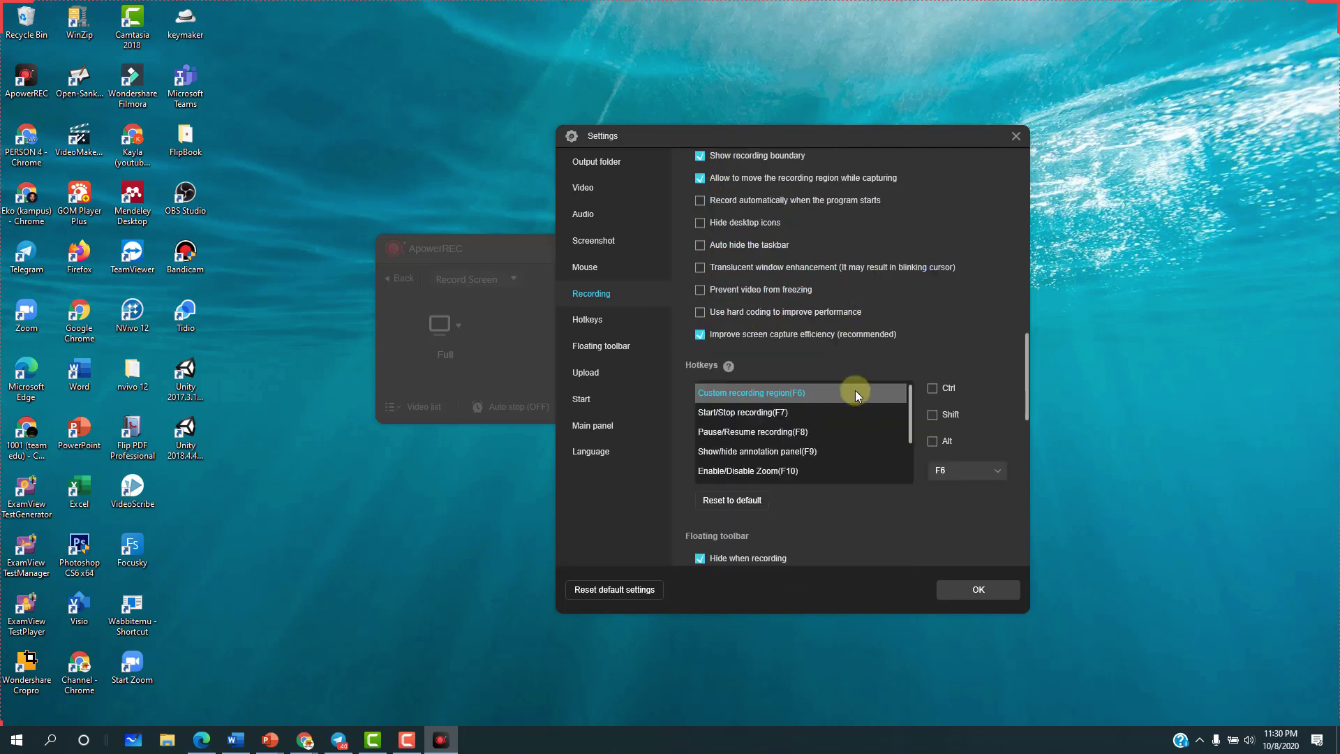
{"action": "left_click", "coordinate": [599, 321]}
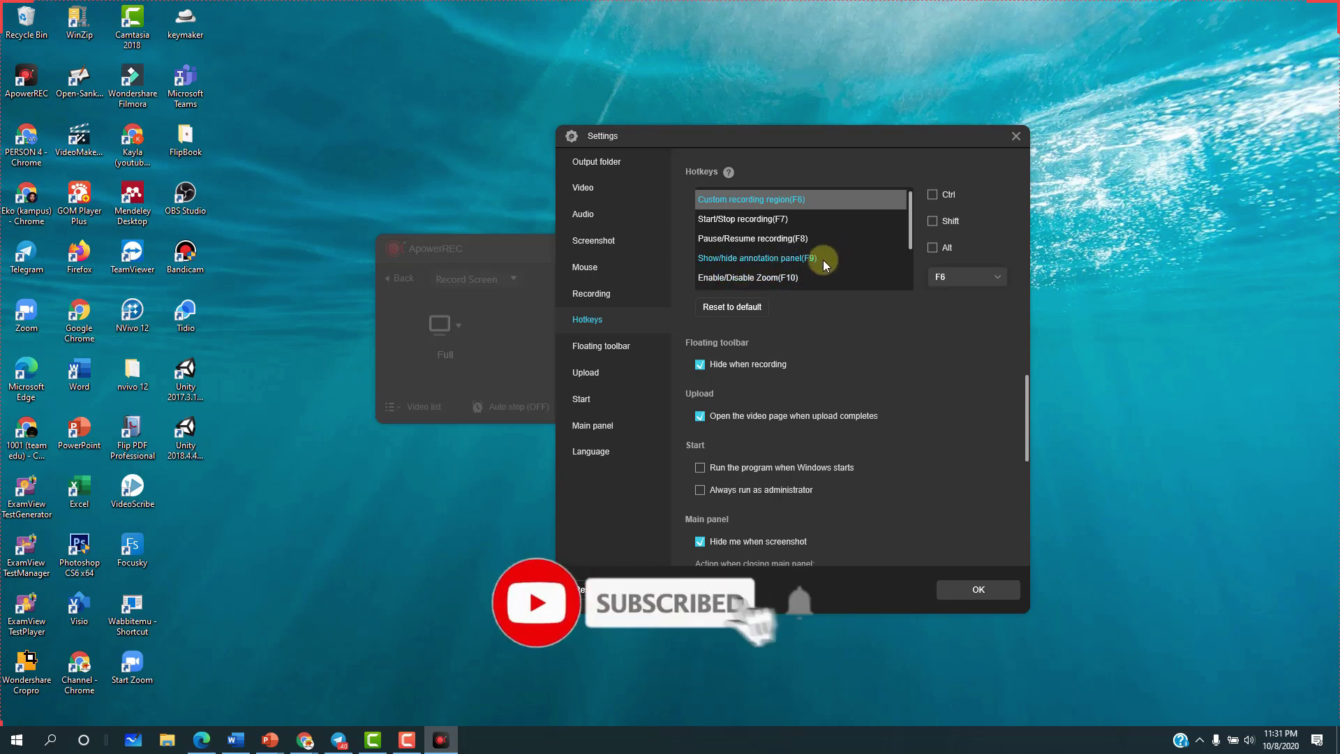
{"action": "scroll", "coordinate": [823, 260], "scroll_direction": "down", "scroll_amount": 3}
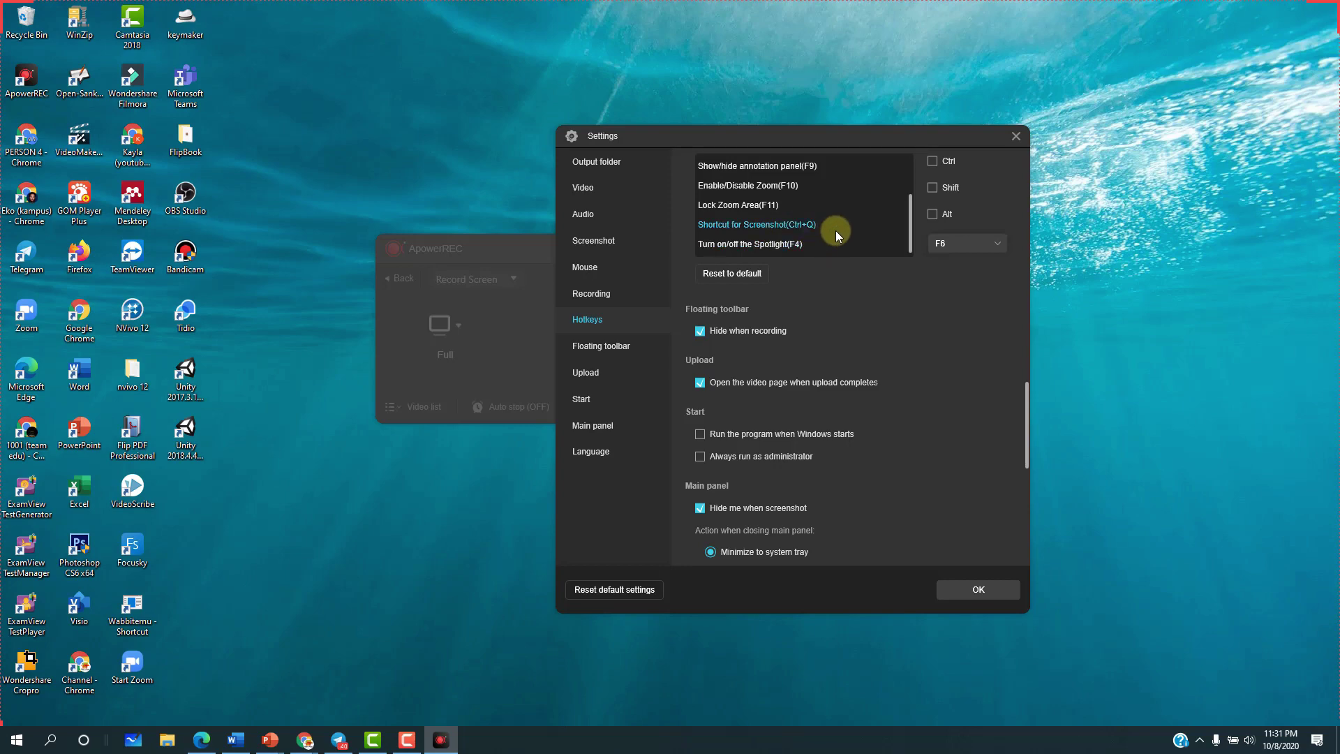
- Select an ApowerREC screenshot region of about 1178 × 735 around the Settings window and draw a red rectangle and a black ellipse on it
{"action": "key", "text": "ctrl+q"}
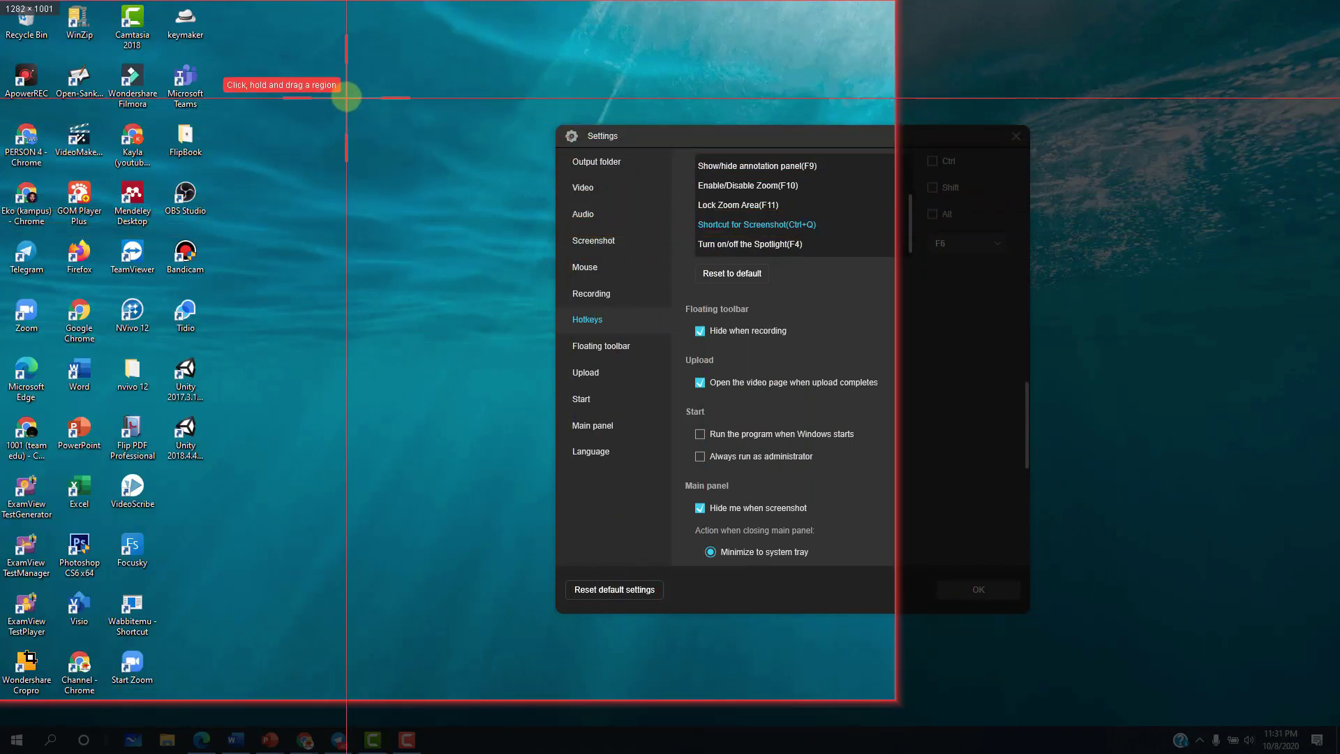
{"action": "mouse_move", "coordinate": [346, 96]}
{"action": "left_mouse_down"}
{"action": "mouse_move", "coordinate": [351, 120]}
{"action": "mouse_move", "coordinate": [1024, 434]}
{"action": "mouse_move", "coordinate": [1168, 609]}
{"action": "left_mouse_up"}
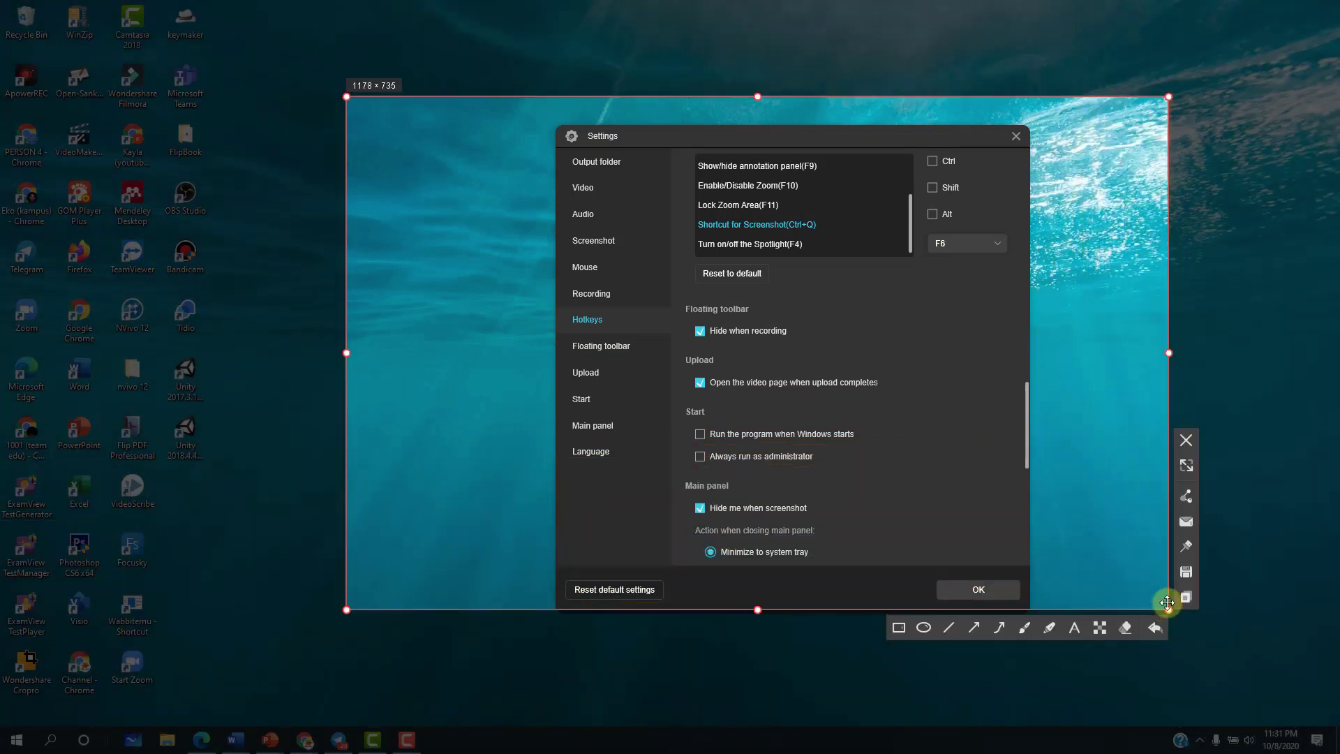
{"action": "left_click", "coordinate": [898, 627]}
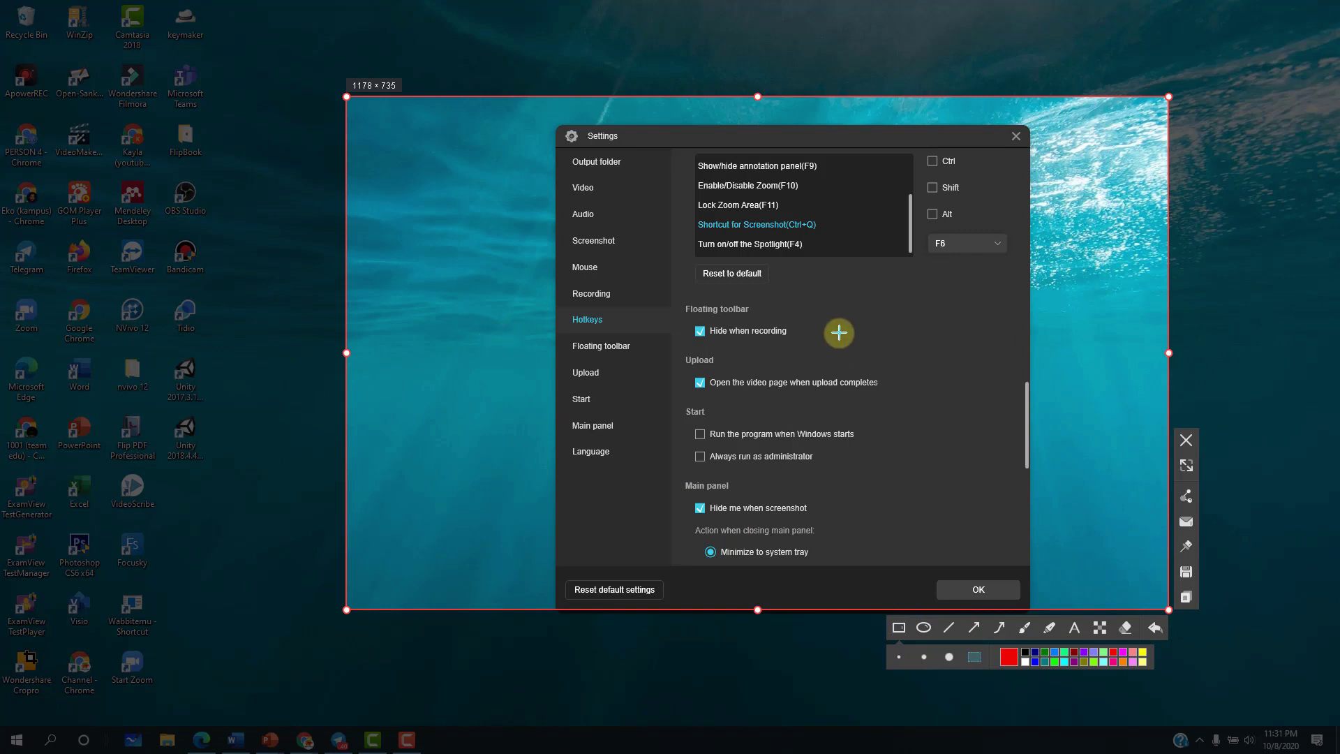
{"action": "left_click_drag", "start_coordinate": [832, 318], "coordinate": [928, 355]}
{"action": "left_click", "coordinate": [932, 627]}
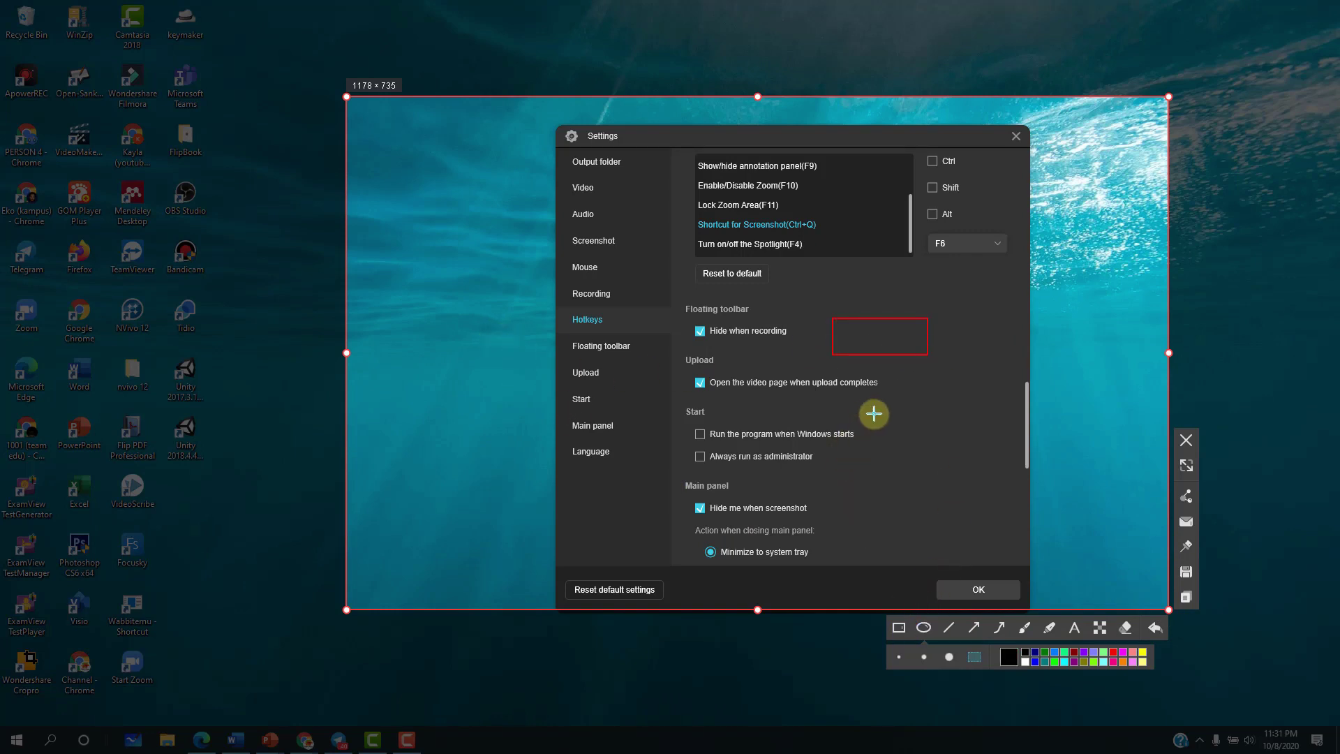
{"action": "left_click_drag", "start_coordinate": [874, 413], "coordinate": [934, 448]}
- Draw a straight red arrow toward the Start options and a long freehand curved arrow around the rectangle and ellipse
{"action": "left_click", "coordinate": [974, 627]}
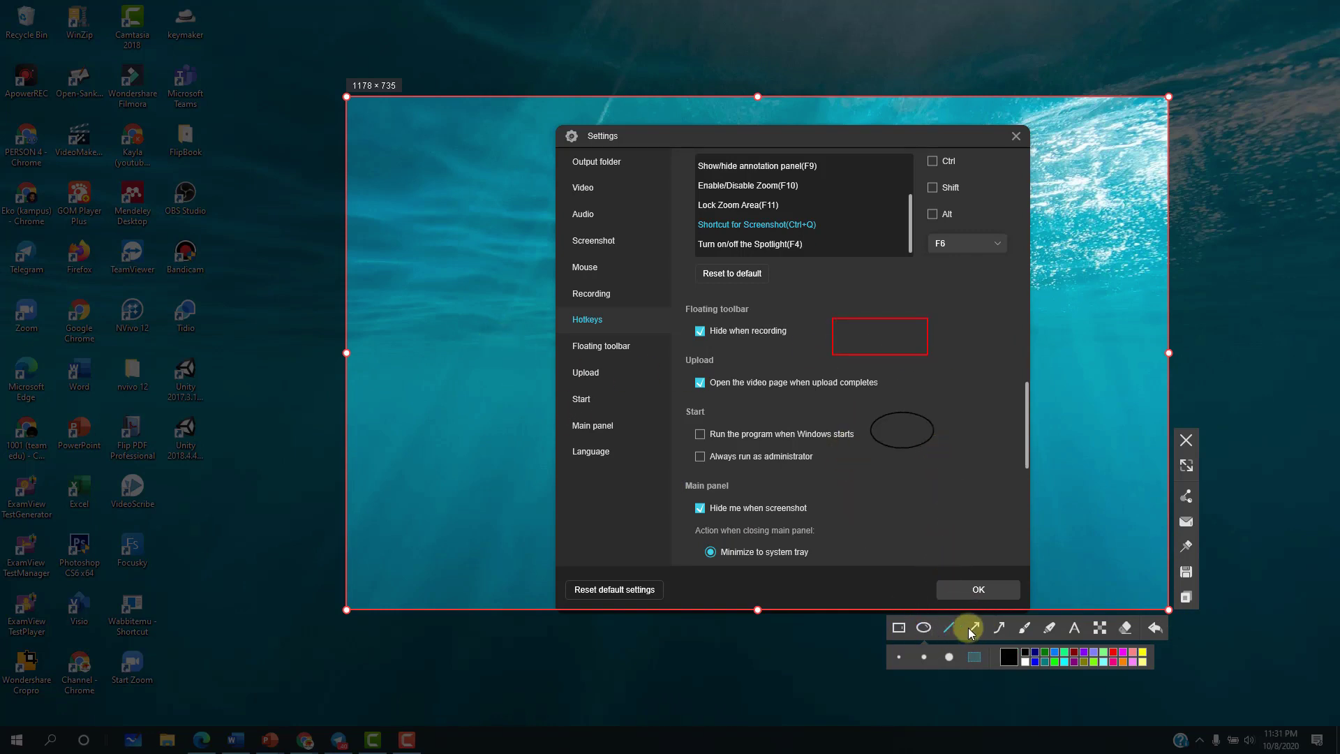
{"action": "left_click", "coordinate": [971, 628]}
{"action": "left_click_drag", "start_coordinate": [535, 508], "coordinate": [728, 429]}
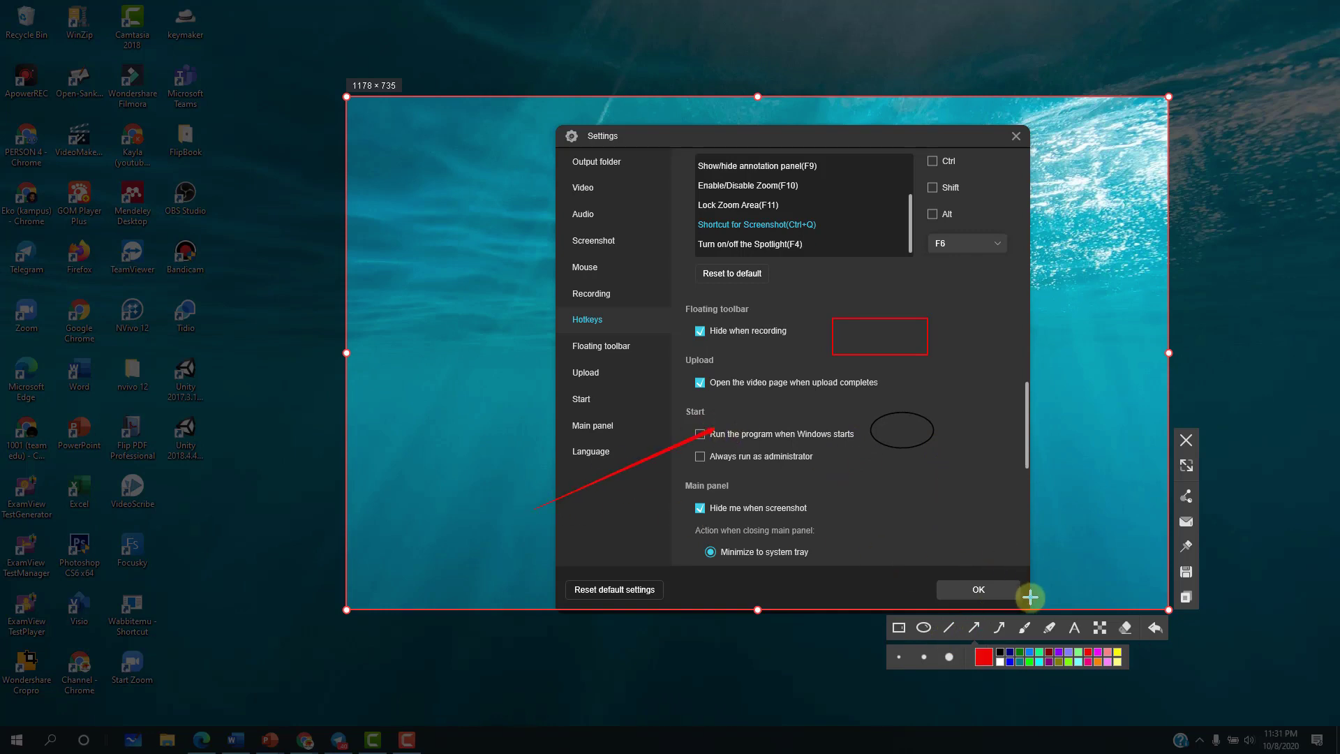
{"action": "left_click", "coordinate": [996, 631]}
{"action": "mouse_move", "coordinate": [921, 507]}
{"action": "left_mouse_down"}
{"action": "mouse_move", "coordinate": [972, 346]}
{"action": "mouse_move", "coordinate": [825, 288]}
{"action": "left_mouse_up"}
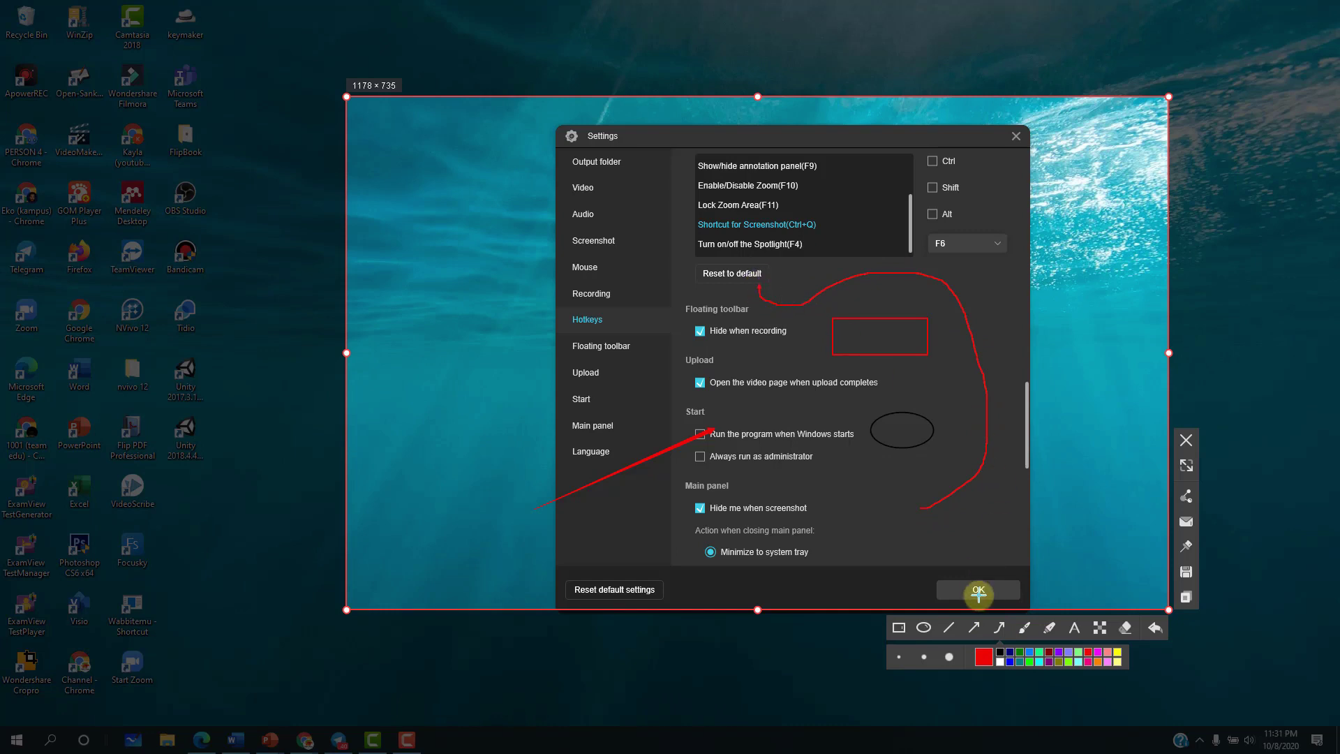
- Paint a looping red brush stroke beside the Main panel heading and highlight the Start options in yellow
{"action": "left_click", "coordinate": [1025, 627]}
{"action": "mouse_move", "coordinate": [837, 534]}
{"action": "left_mouse_down"}
{"action": "mouse_move", "coordinate": [886, 493]}
{"action": "mouse_move", "coordinate": [781, 479]}
{"action": "mouse_move", "coordinate": [883, 443]}
{"action": "left_mouse_up"}
{"action": "left_click", "coordinate": [1046, 635]}
{"action": "left_click_drag", "start_coordinate": [773, 434], "coordinate": [837, 398]}
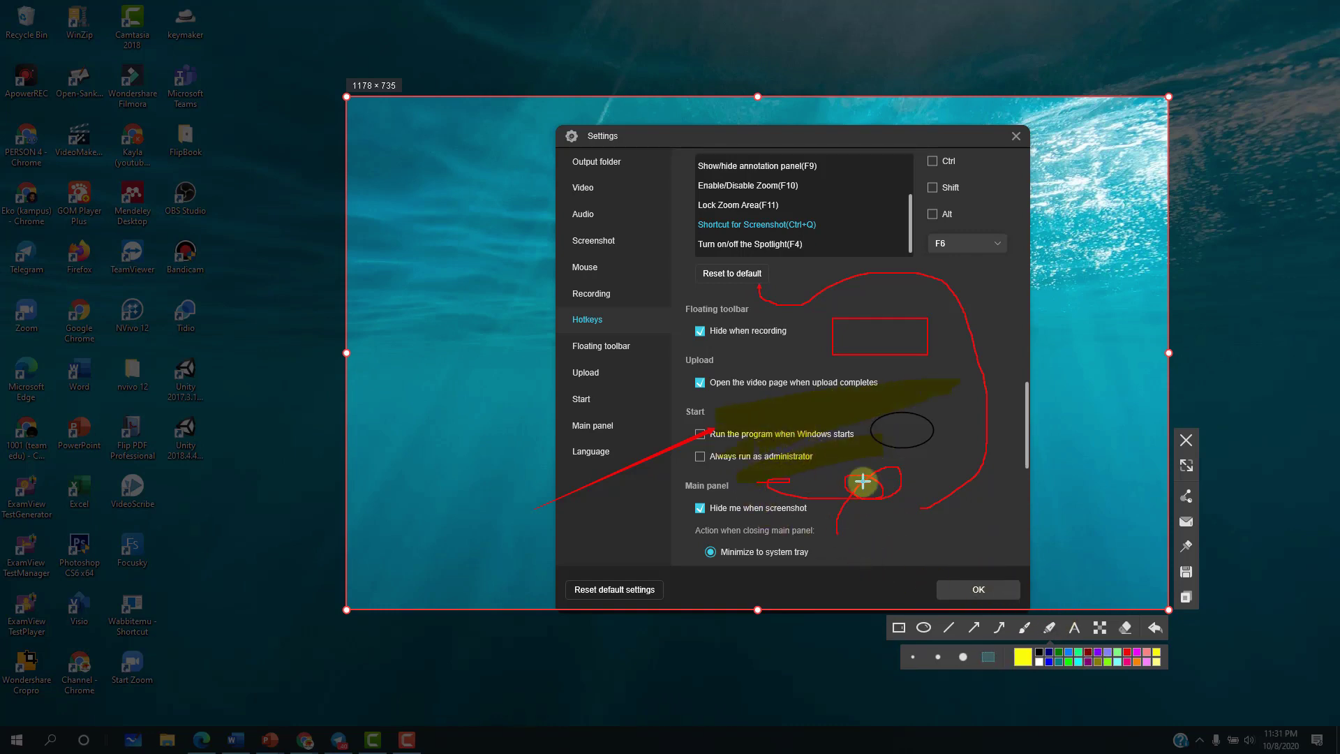
- Add the red text "fdsafasf" at size 14 beside the Upload heading on the screenshot
{"action": "left_click", "coordinate": [1074, 628]}
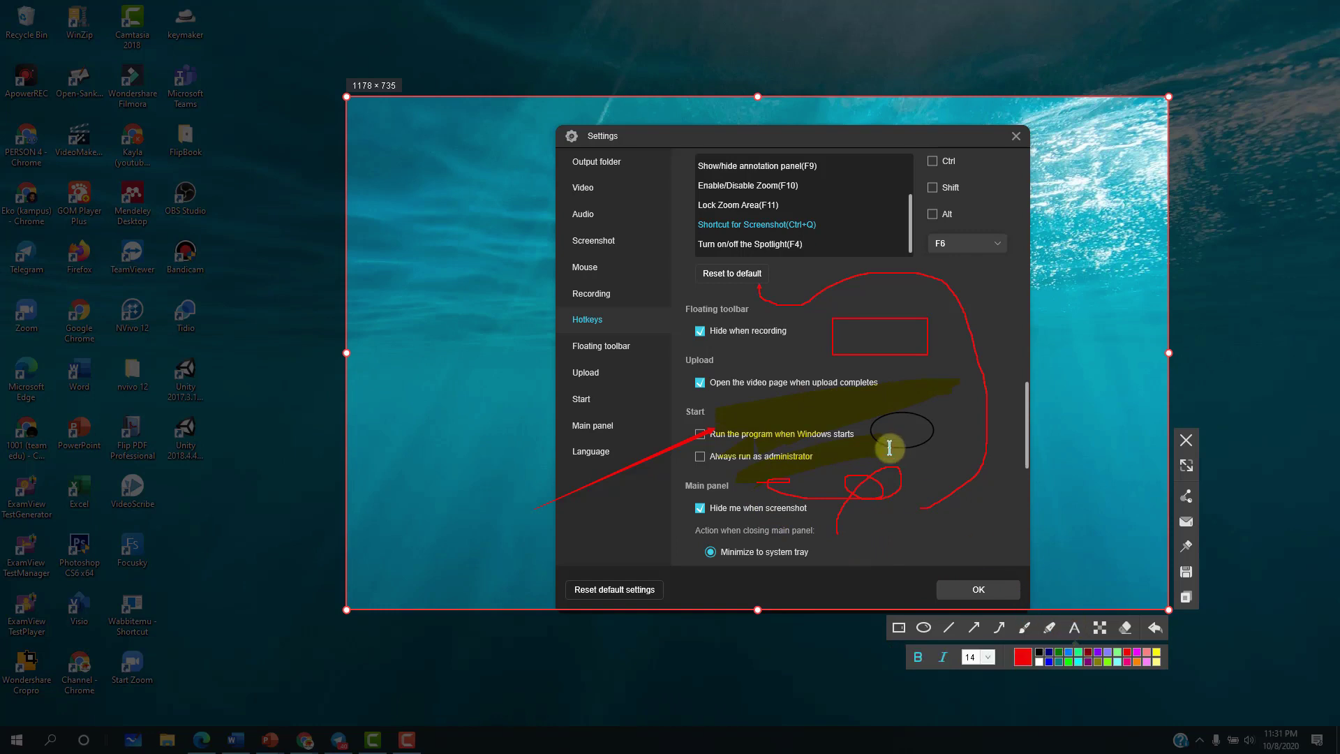
{"action": "left_click", "coordinate": [763, 361]}
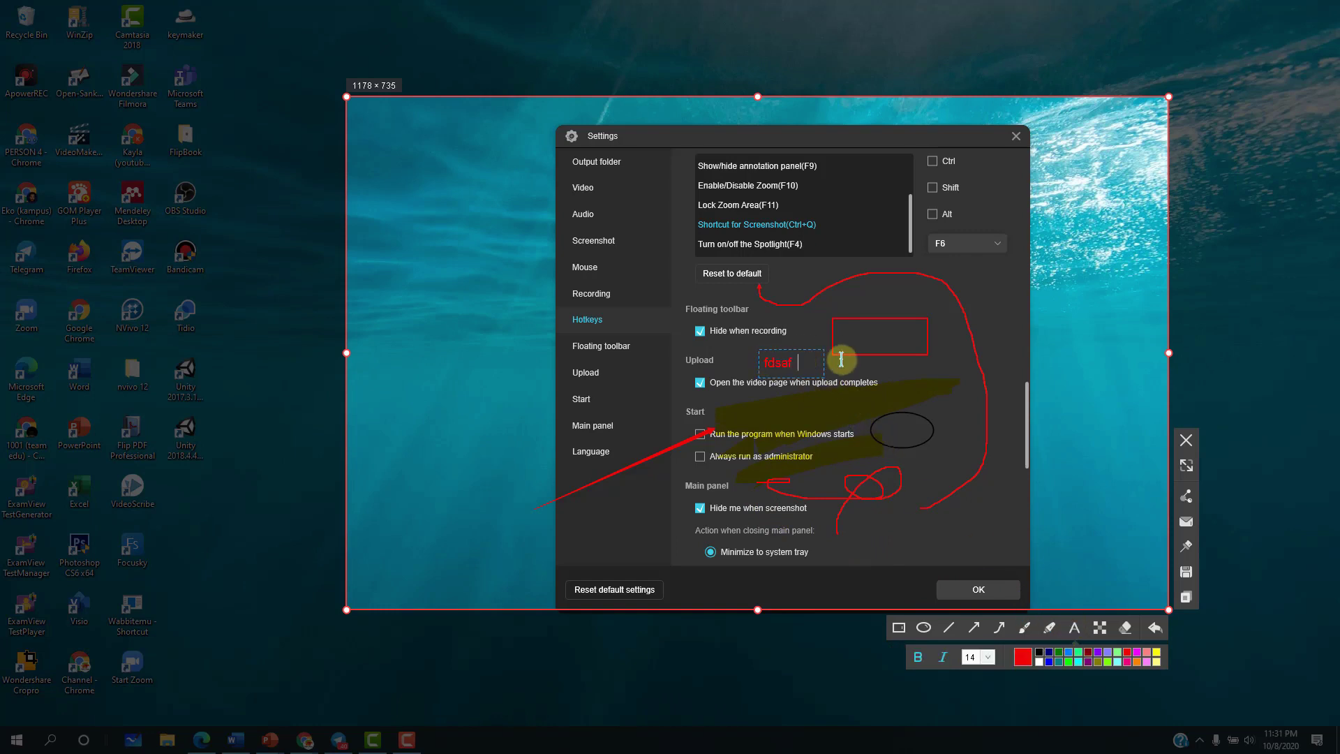
{"action": "type", "text": "fdsafasf"}
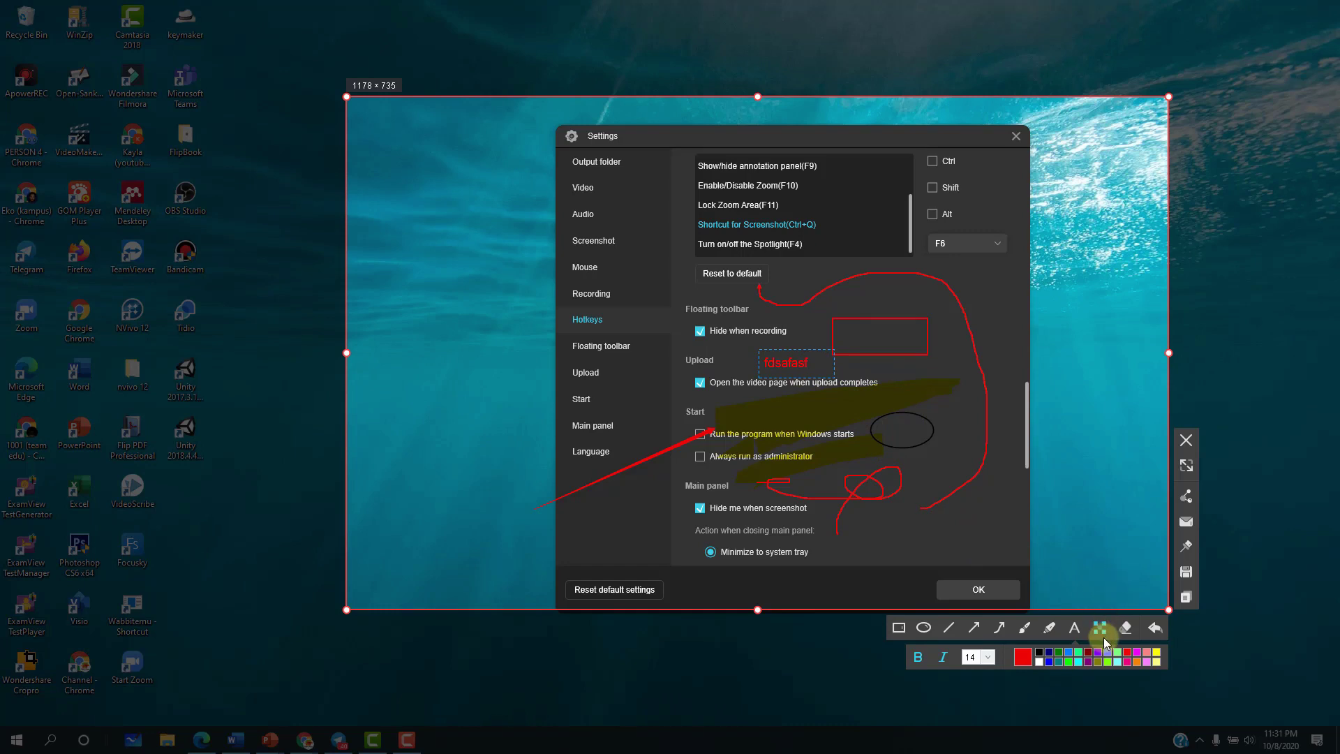
- Erase parts of the arrow, highlight and brush strokes, and close the screenshot without saving
{"action": "left_click", "coordinate": [1123, 628]}
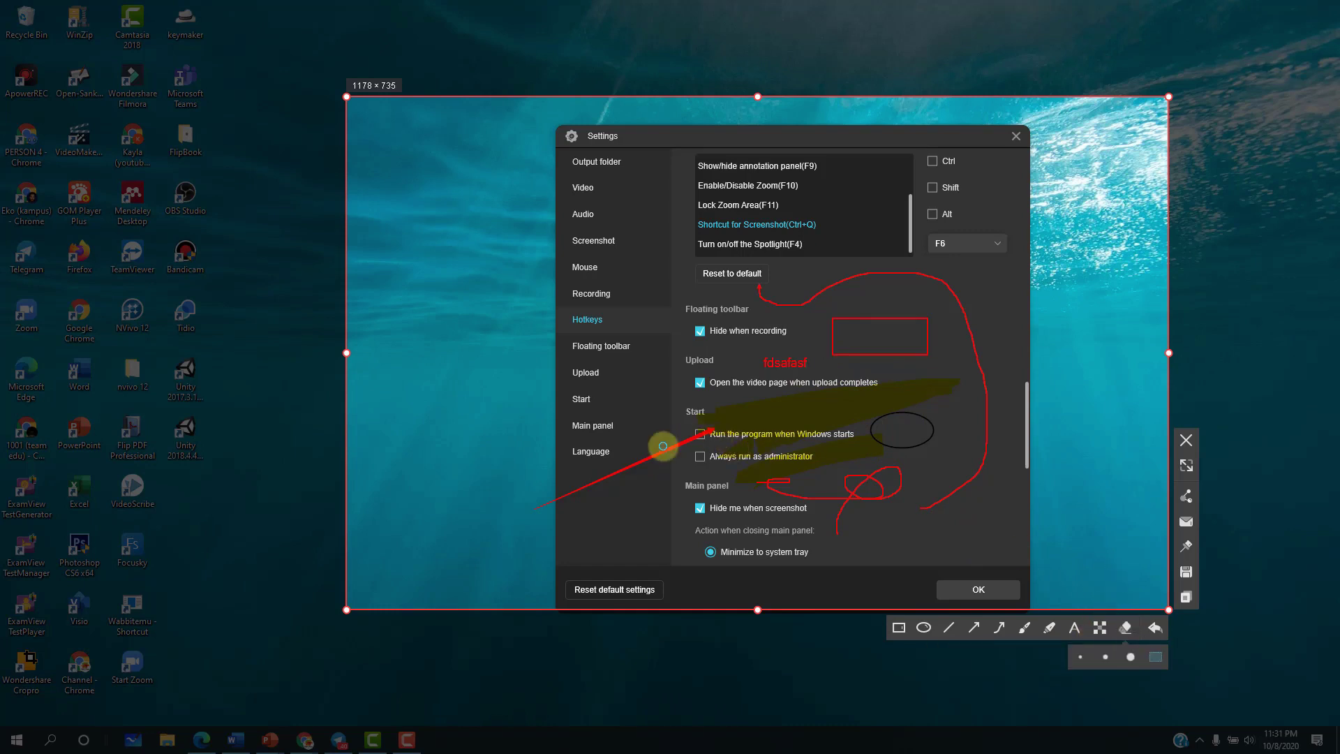
{"action": "left_click_drag", "start_coordinate": [750, 437], "coordinate": [900, 483]}
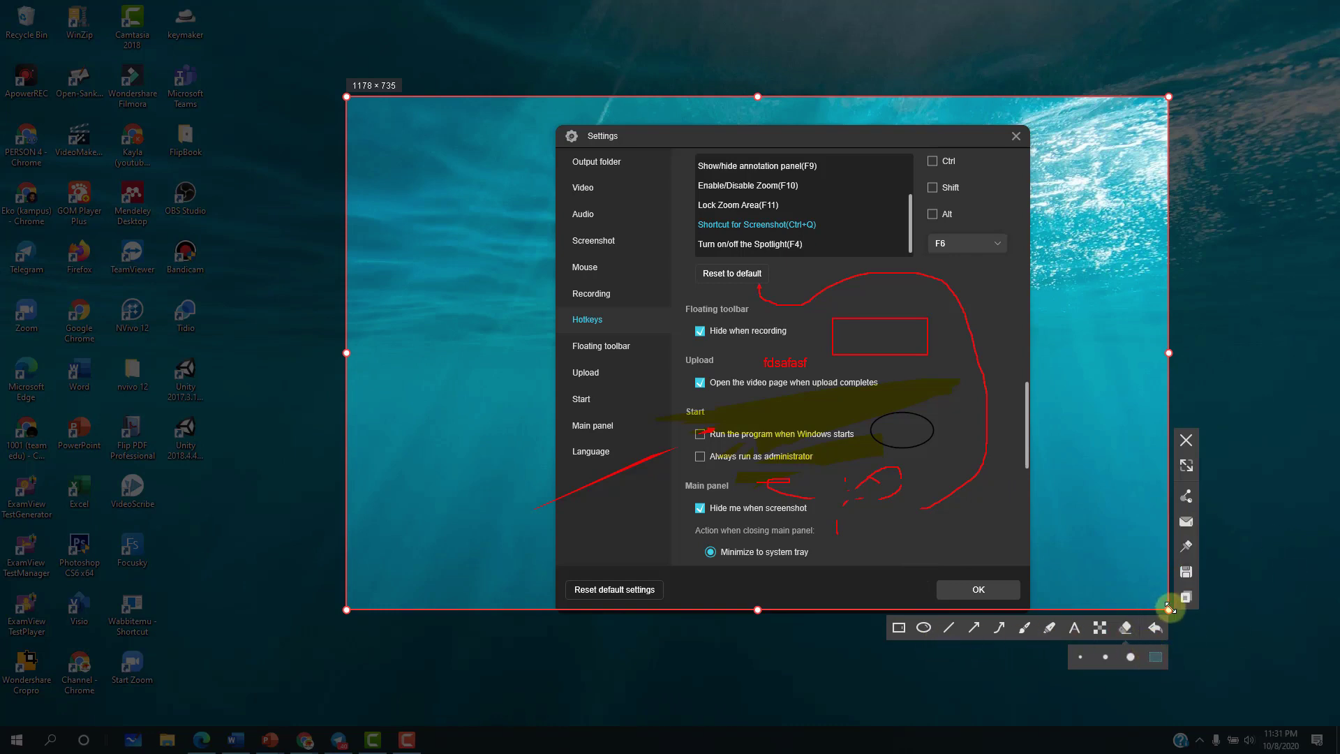
{"action": "left_click", "coordinate": [1186, 441]}
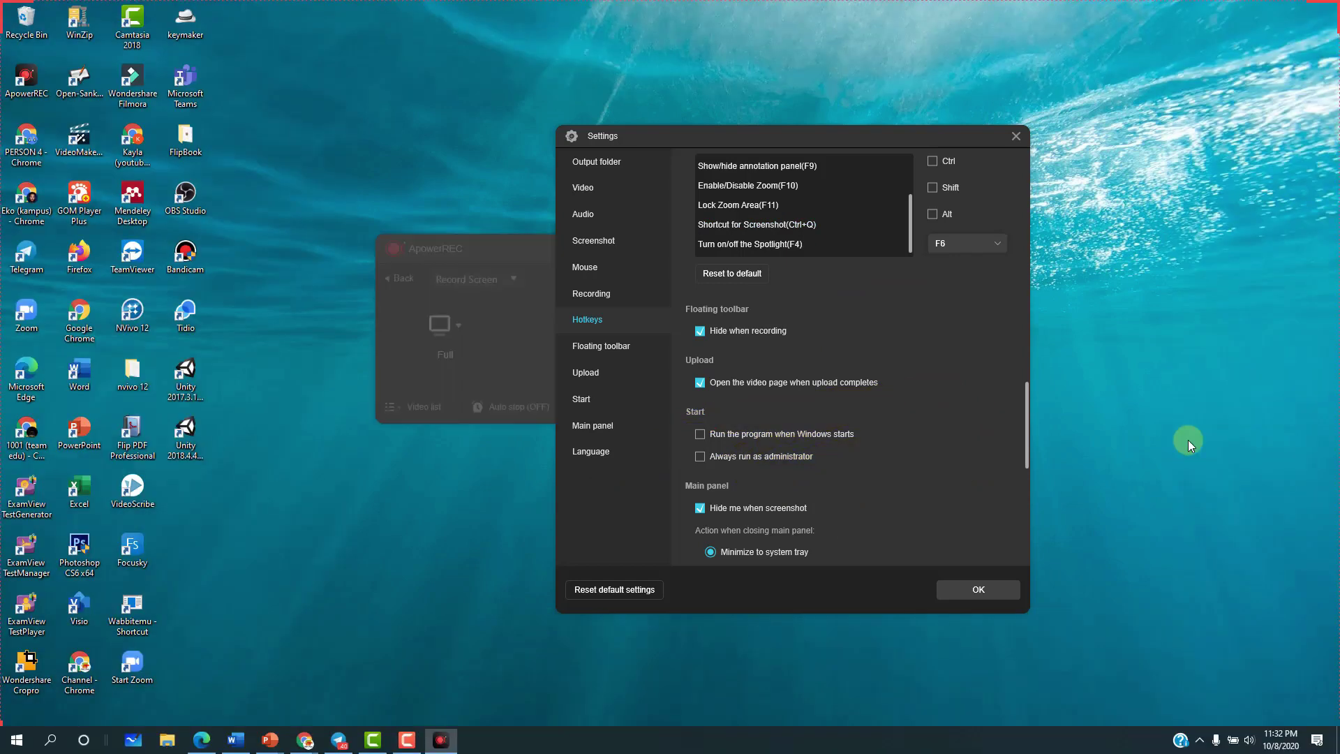
- Examine the Floating toolbar, Start, Main panel and Language settings without changing them
{"action": "left_click", "coordinate": [602, 353]}
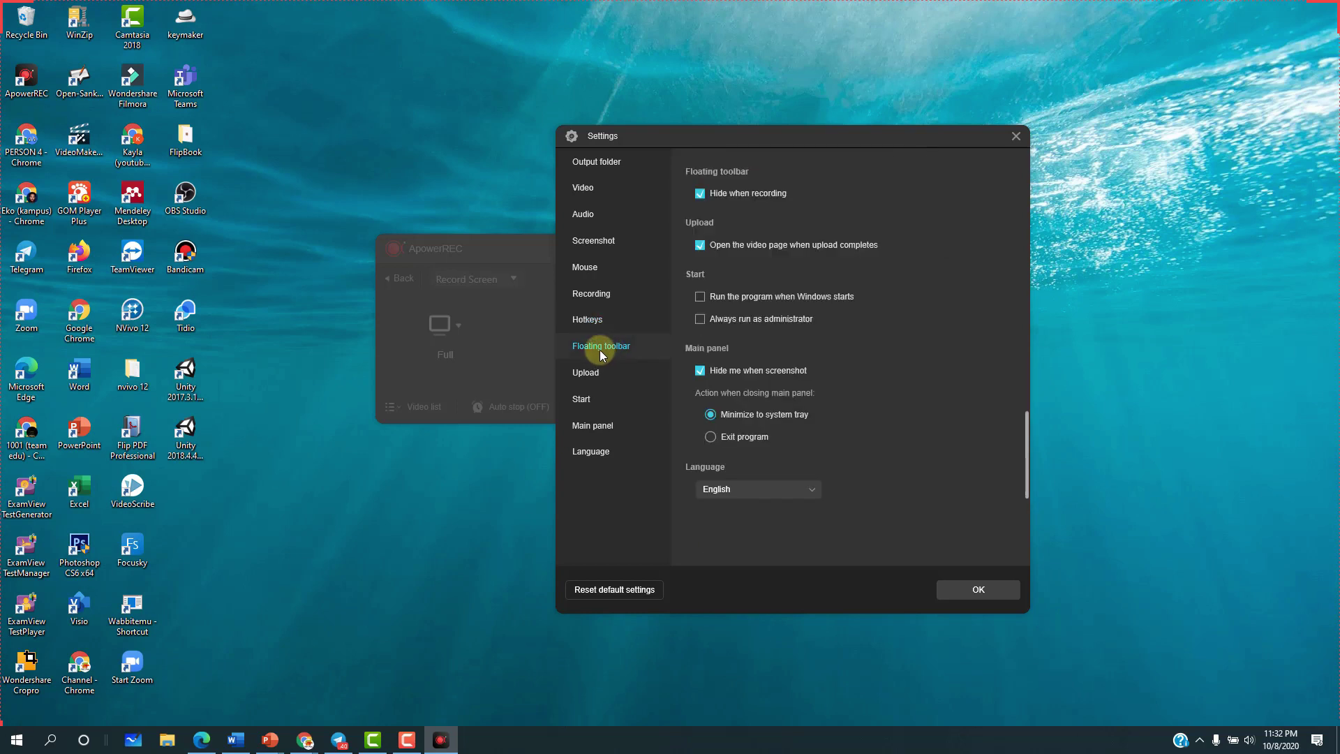
{"action": "left_click", "coordinate": [596, 400]}
{"action": "left_click", "coordinate": [609, 427]}
{"action": "left_click", "coordinate": [609, 451]}
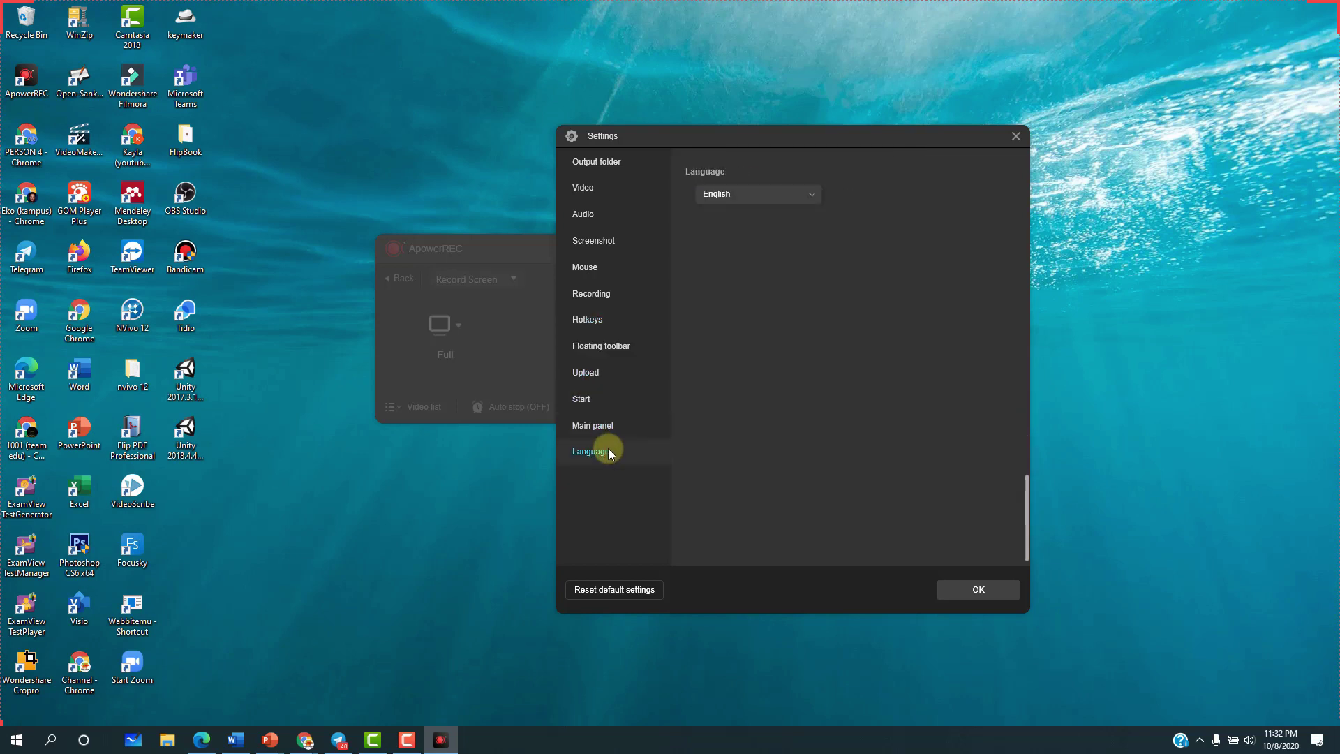
- Review the languages available in the Language setting without changing it, and close the settings
{"action": "left_click", "coordinate": [731, 192]}
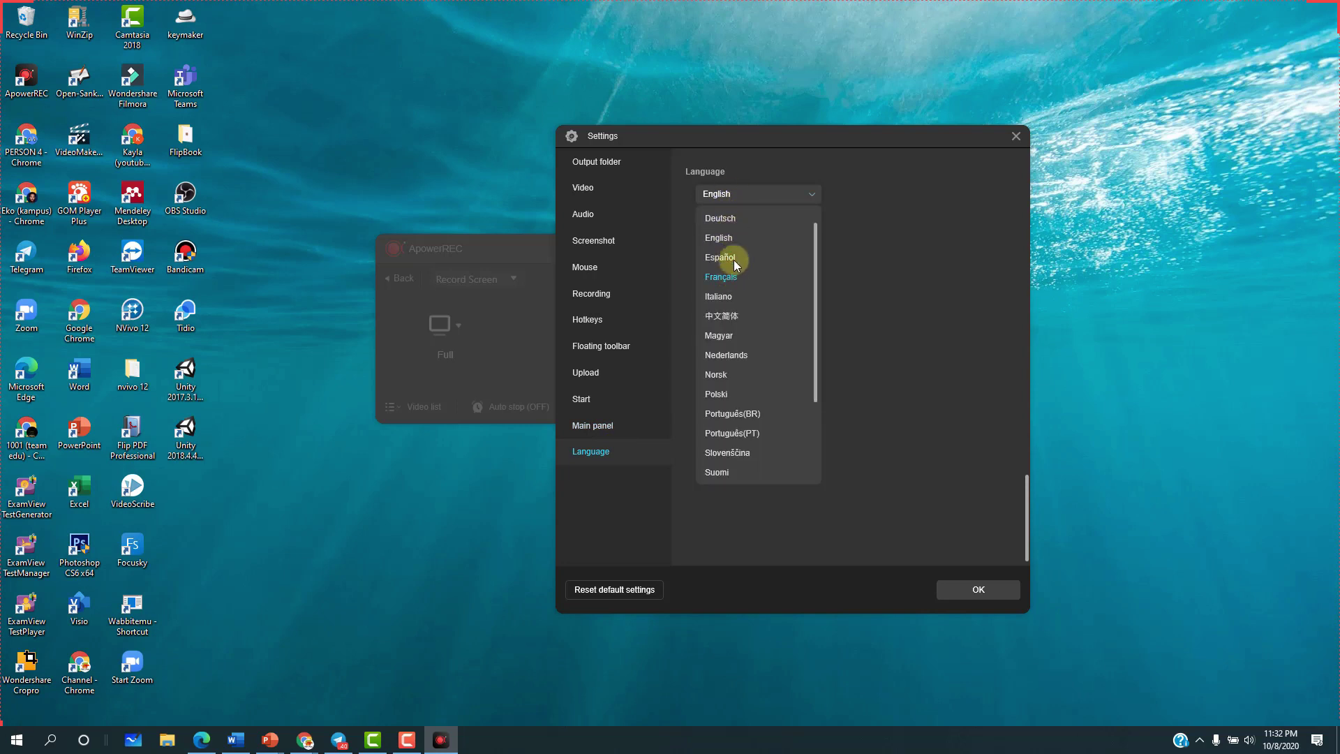
{"action": "scroll", "coordinate": [748, 315], "scroll_direction": "down", "scroll_amount": 3}
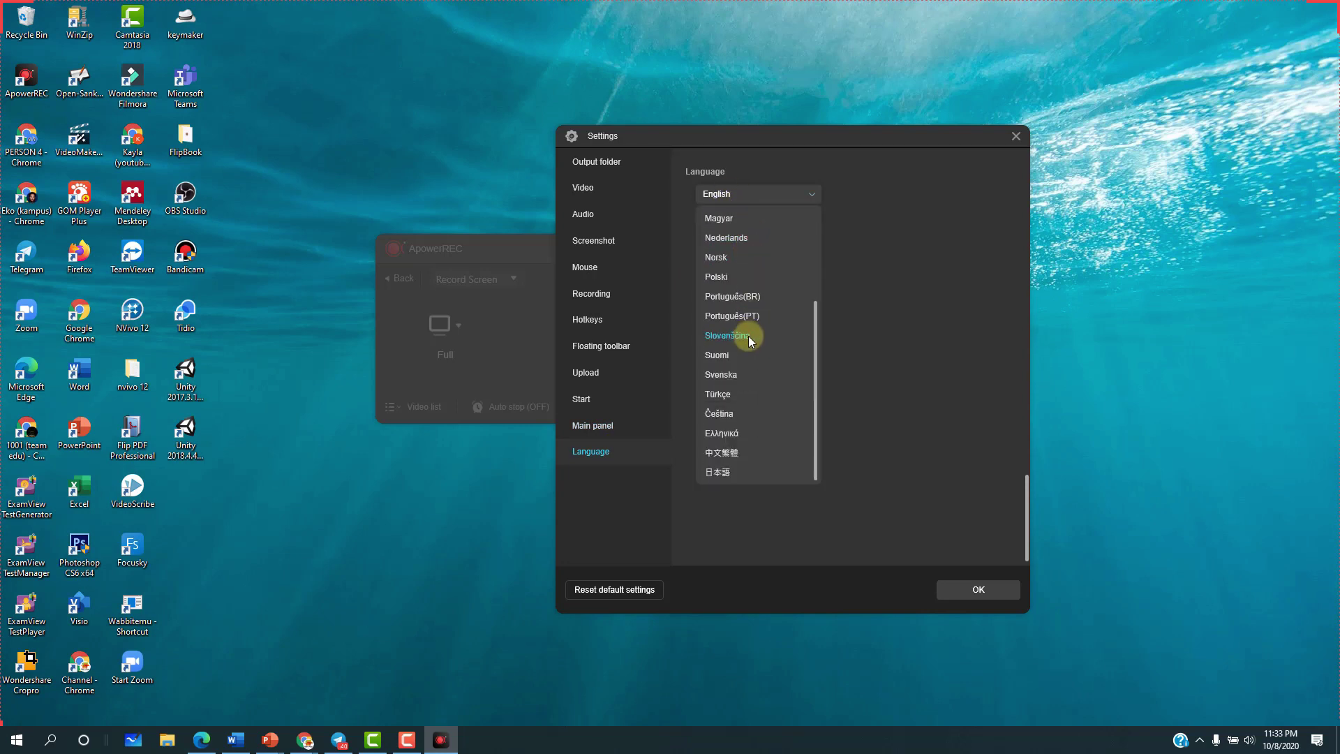
{"action": "left_click", "coordinate": [869, 358]}
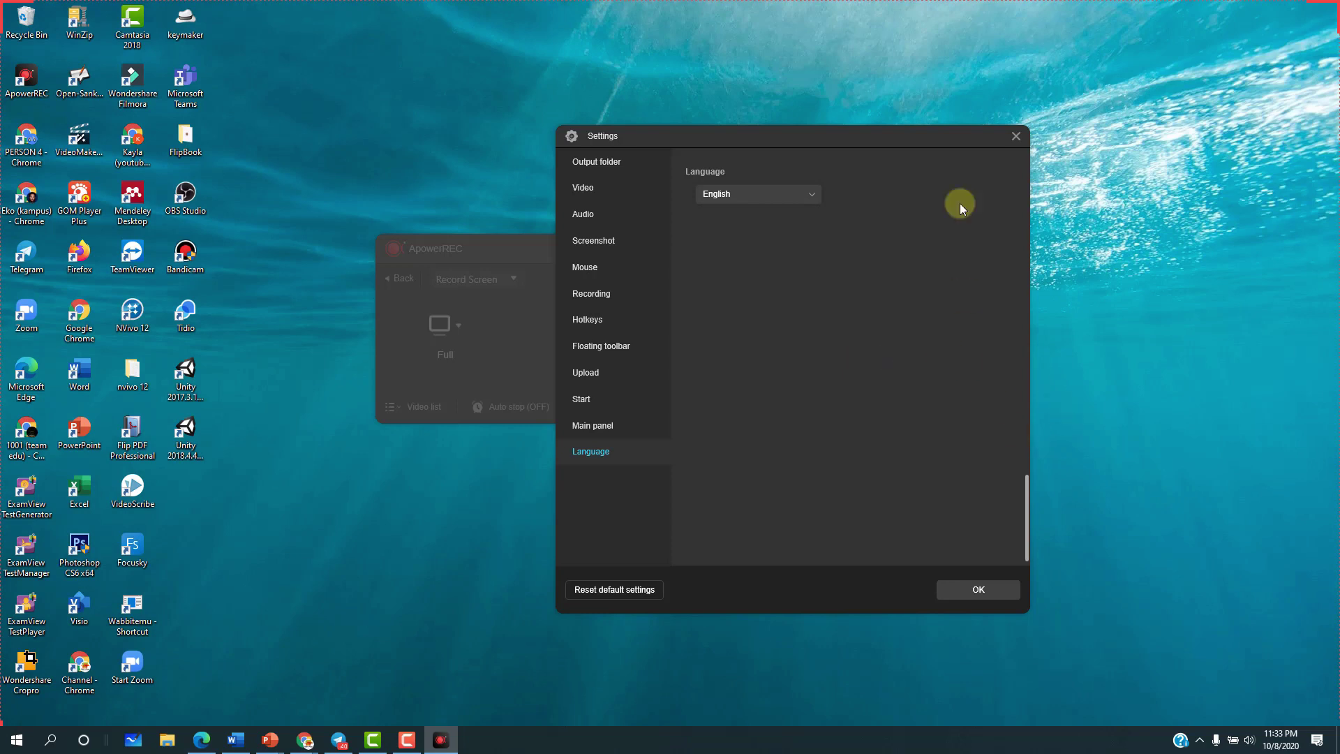
{"action": "left_click", "coordinate": [1016, 136]}
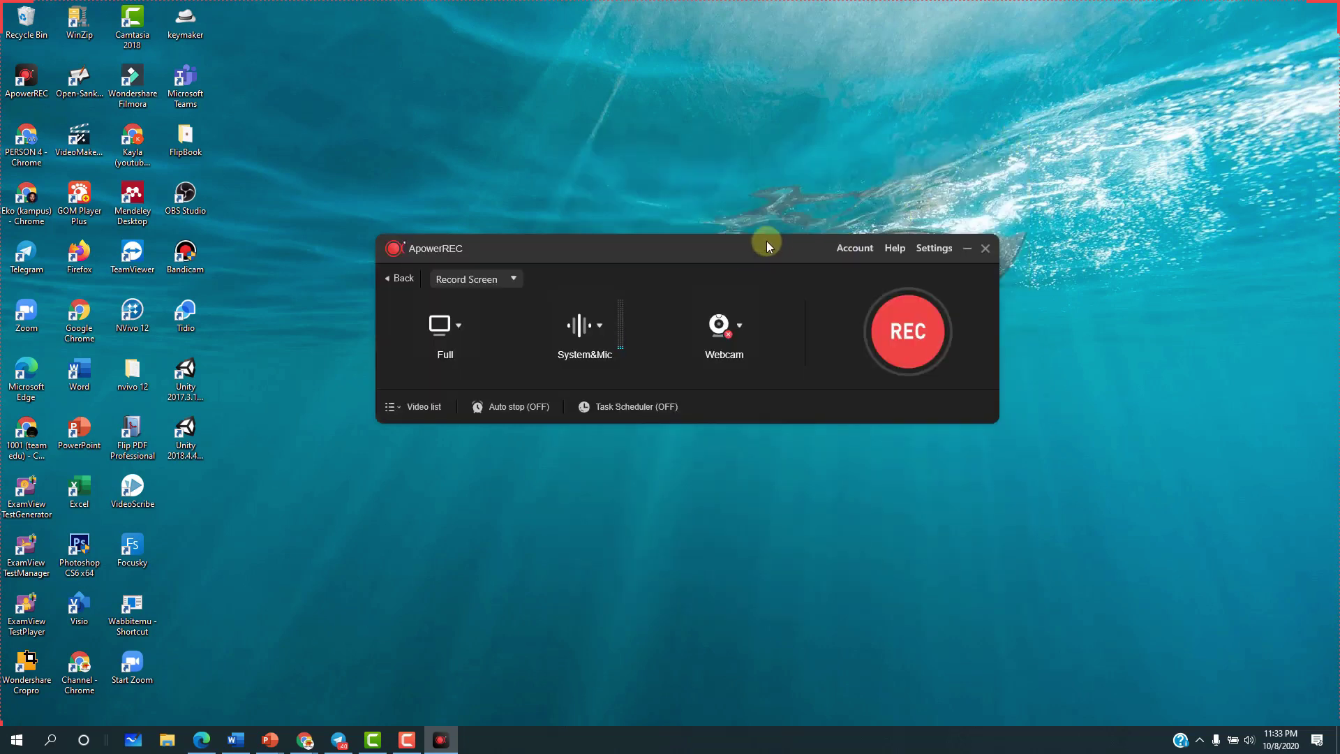
- Move the recorder window slightly higher on the desktop and enable the Logitech HD Webcam C270 as the recording webcam
{"action": "mouse_move", "coordinate": [767, 246]}
{"action": "left_mouse_down"}
{"action": "mouse_move", "coordinate": [734, 195]}
{"action": "mouse_move", "coordinate": [768, 211]}
{"action": "mouse_move", "coordinate": [752, 244]}
{"action": "mouse_move", "coordinate": [744, 237]}
{"action": "left_mouse_up"}
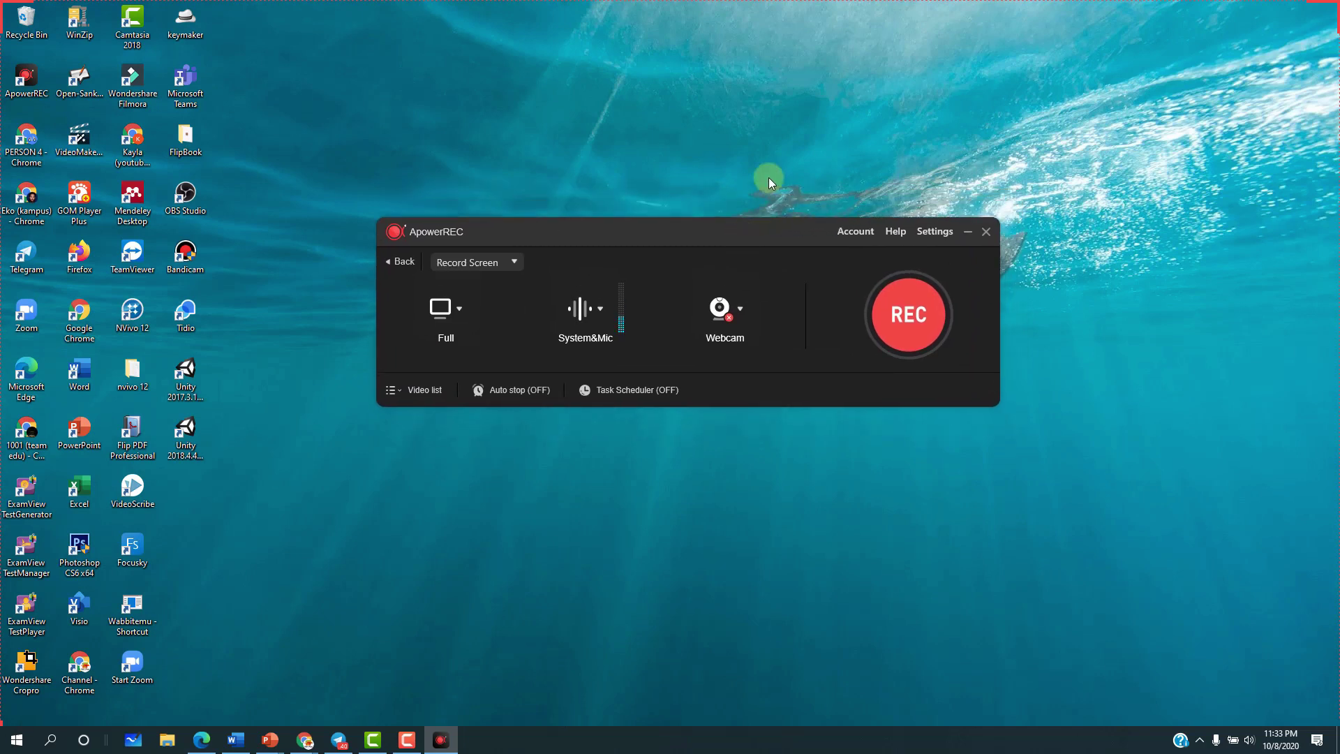
{"action": "left_click", "coordinate": [723, 310]}
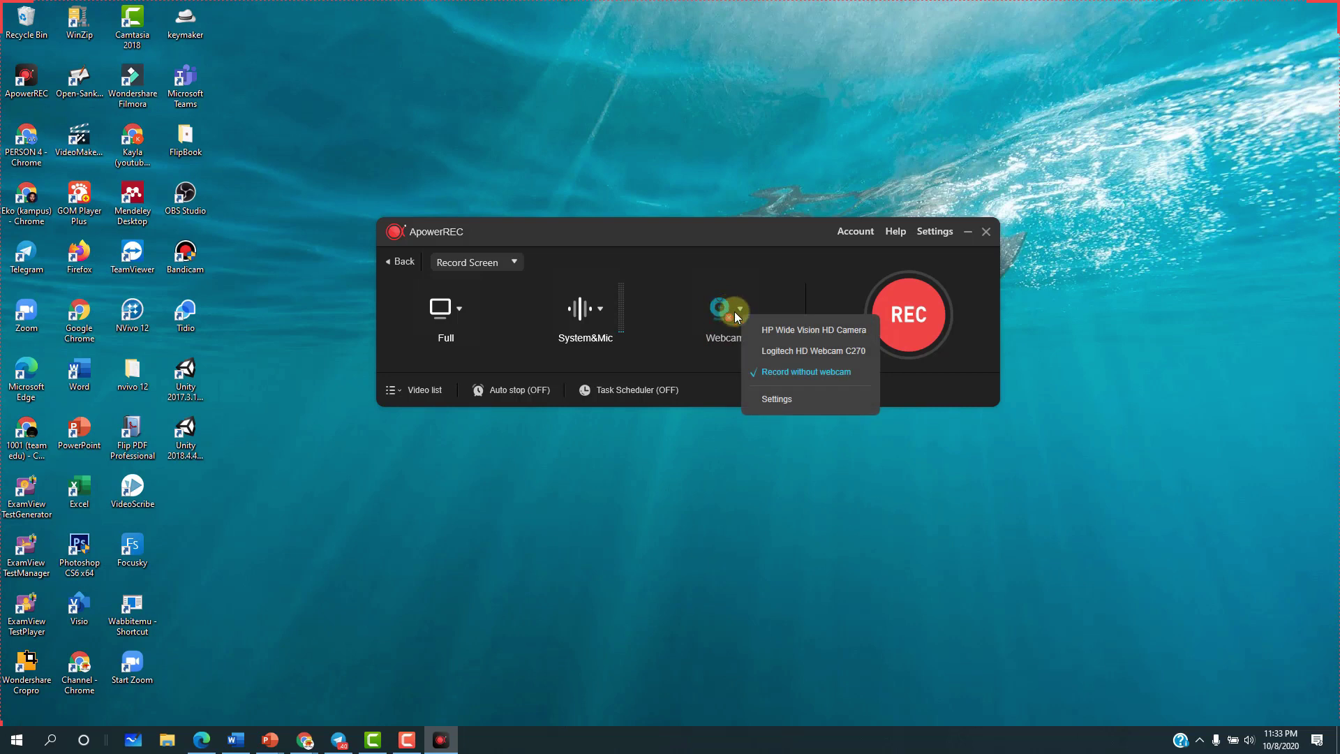
{"action": "left_click", "coordinate": [779, 353]}
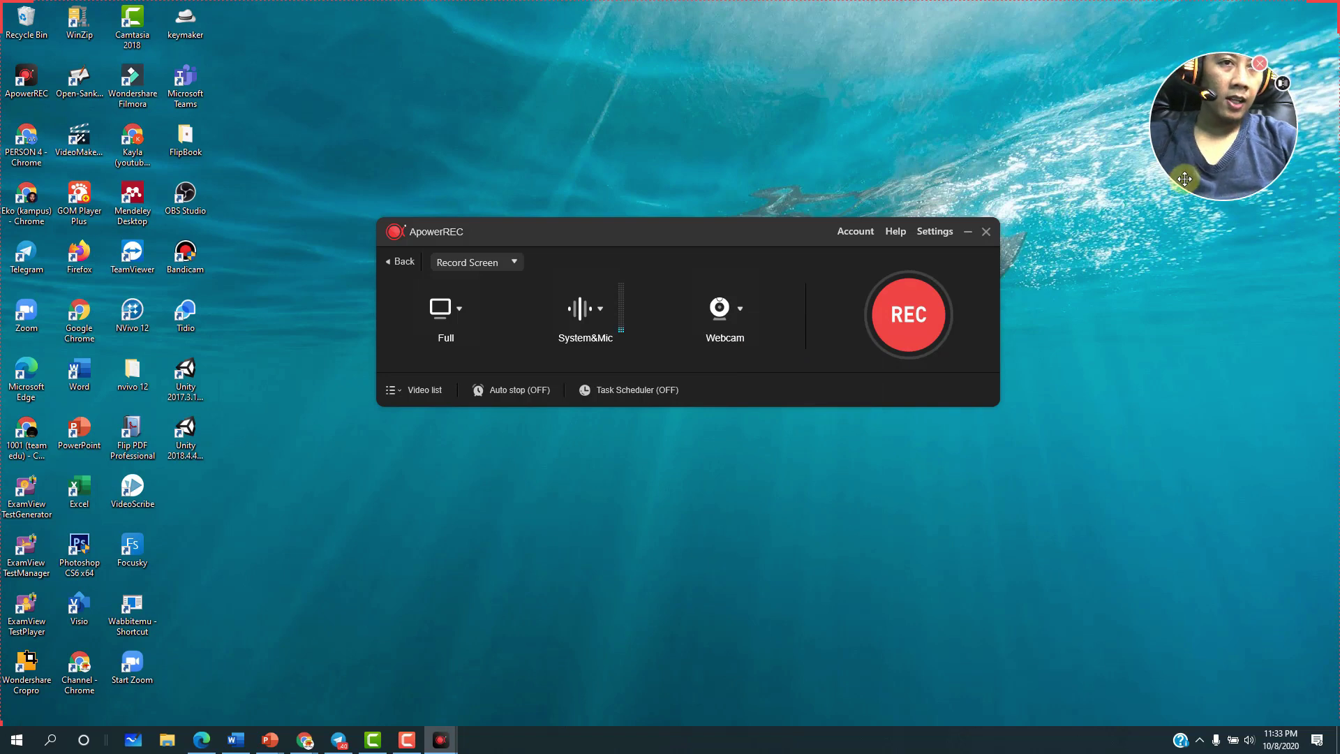
- Reposition the circular webcam overlay, taking it to the desktop's upper-left corner and back to the upper-right area
{"action": "left_click_drag", "start_coordinate": [1202, 142], "coordinate": [1179, 80]}
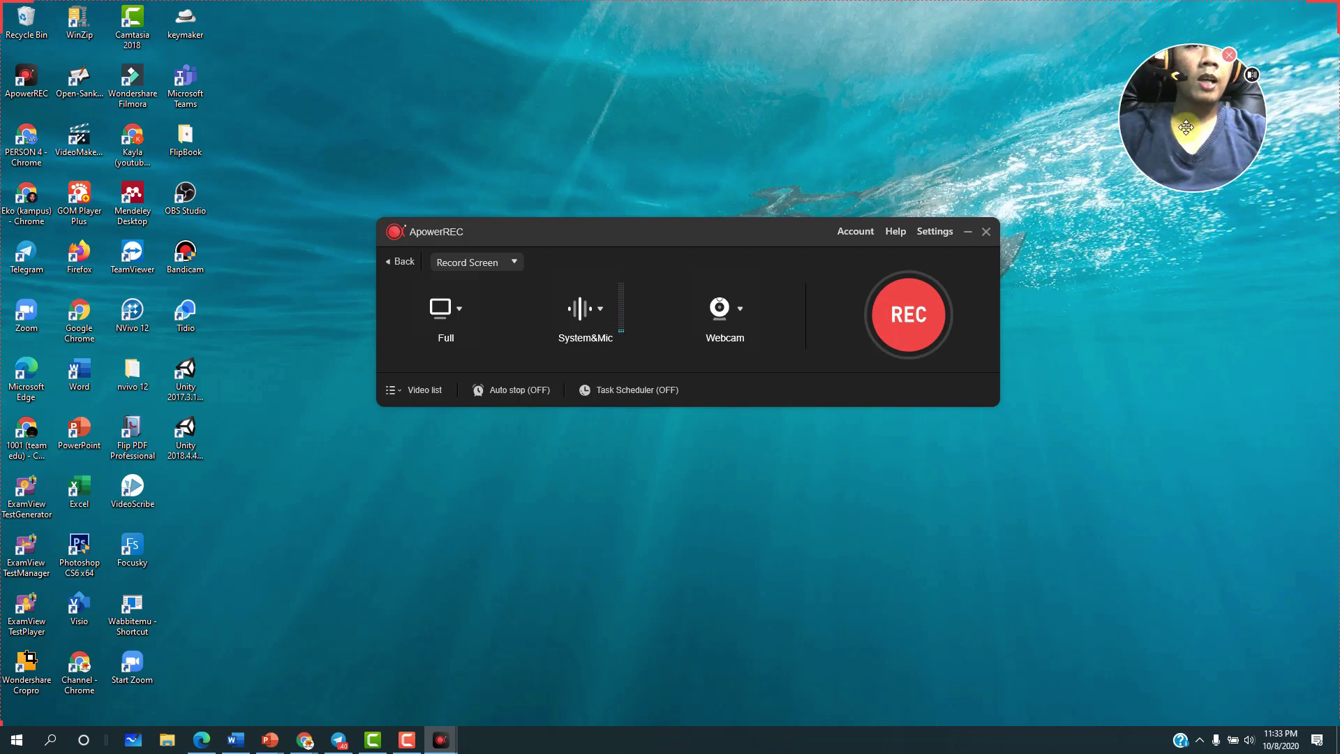
{"action": "mouse_move", "coordinate": [1188, 121]}
{"action": "left_mouse_down"}
{"action": "mouse_move", "coordinate": [785, 139]}
{"action": "mouse_move", "coordinate": [384, 125]}
{"action": "mouse_move", "coordinate": [1113, 124]}
{"action": "mouse_move", "coordinate": [1155, 145]}
{"action": "mouse_move", "coordinate": [1214, 124]}
{"action": "left_mouse_up"}
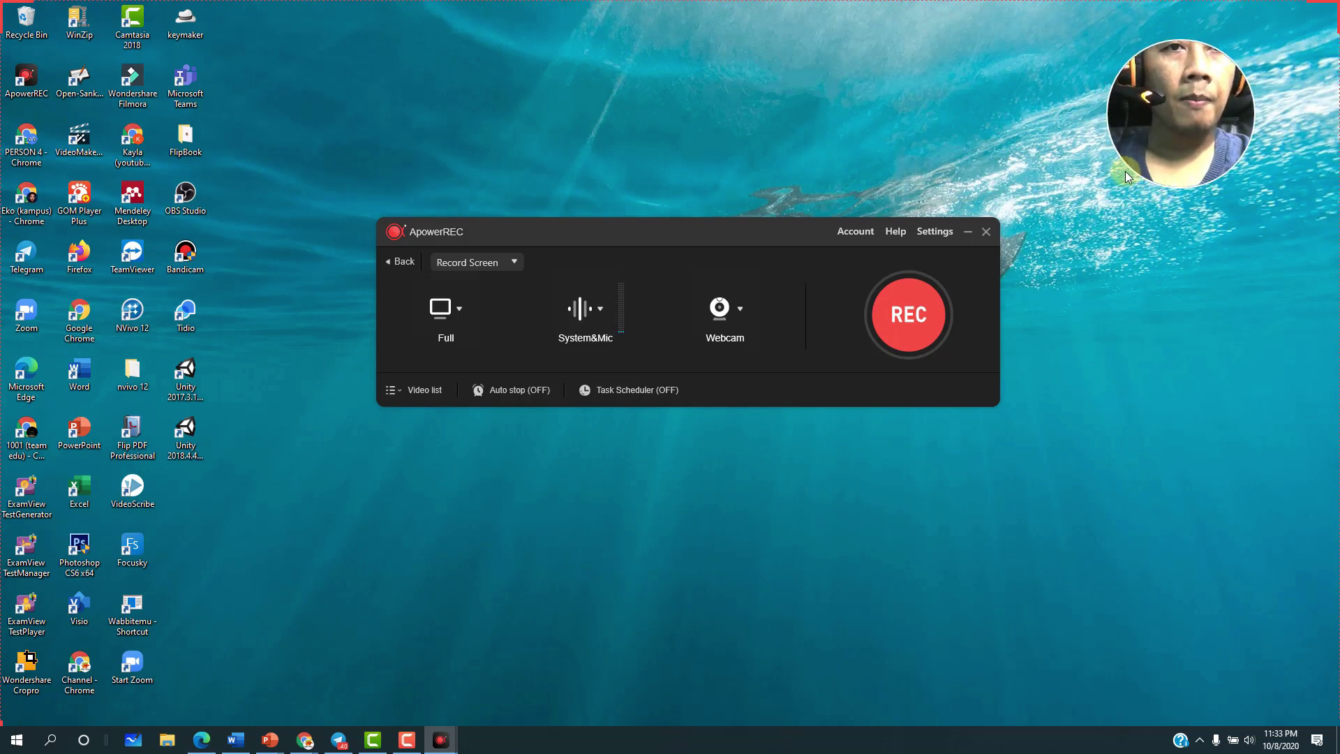
{"action": "left_click_drag", "start_coordinate": [1124, 170], "coordinate": [78, 78]}
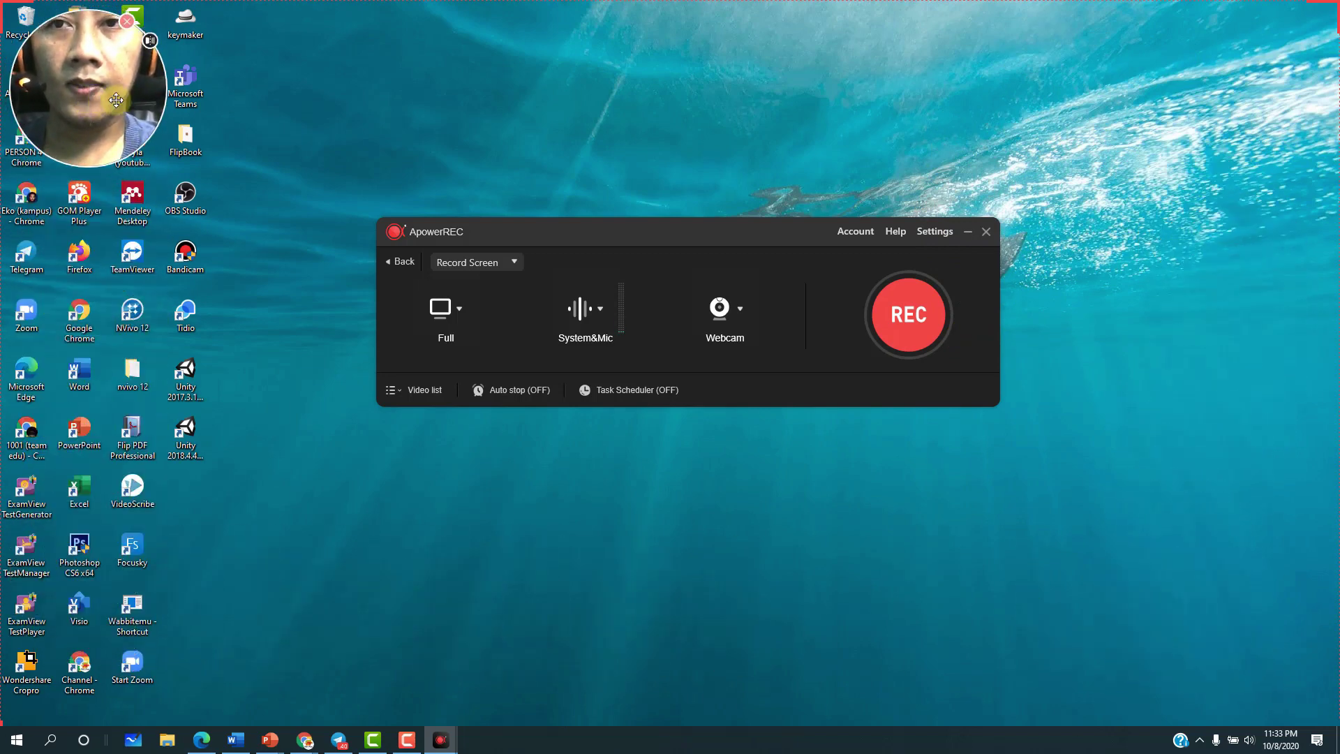
{"action": "left_click_drag", "start_coordinate": [116, 99], "coordinate": [1165, 143]}
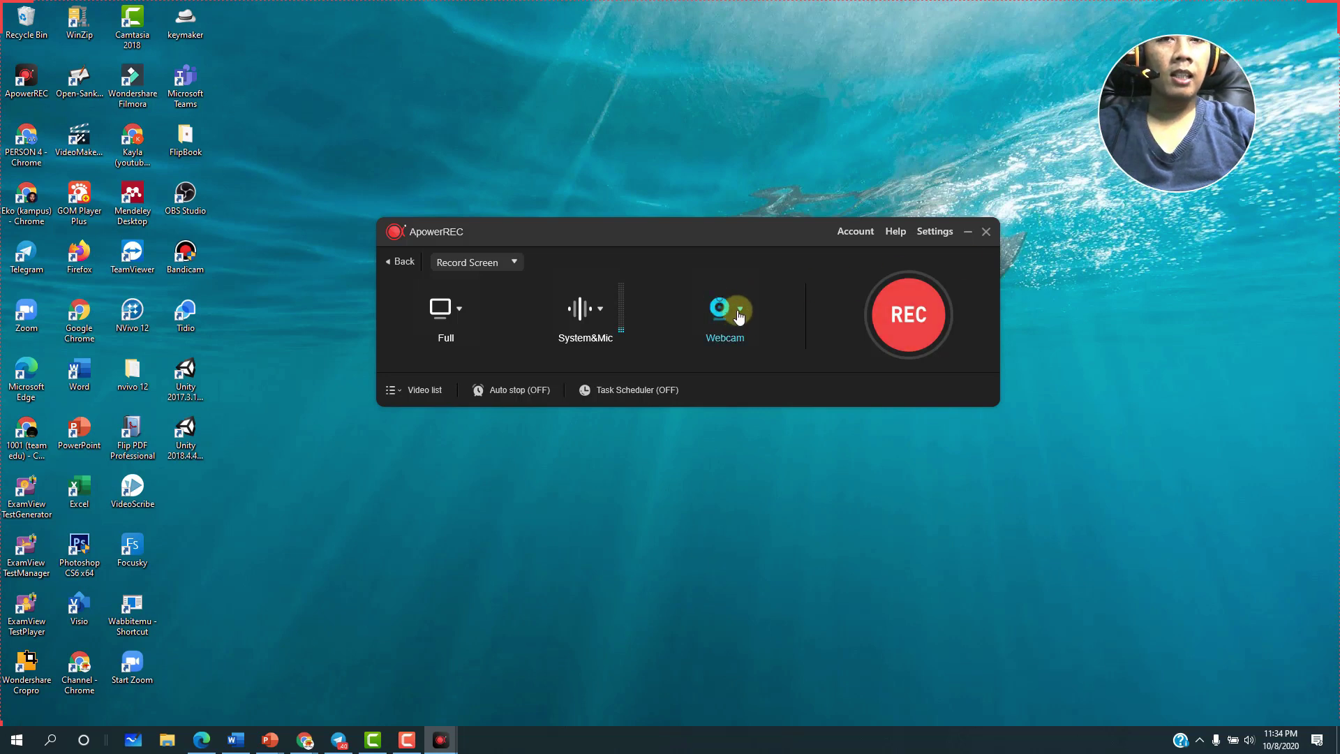
- Try the Square shape in the webcam settings and set the shape back to Circle
{"action": "left_click", "coordinate": [738, 313]}
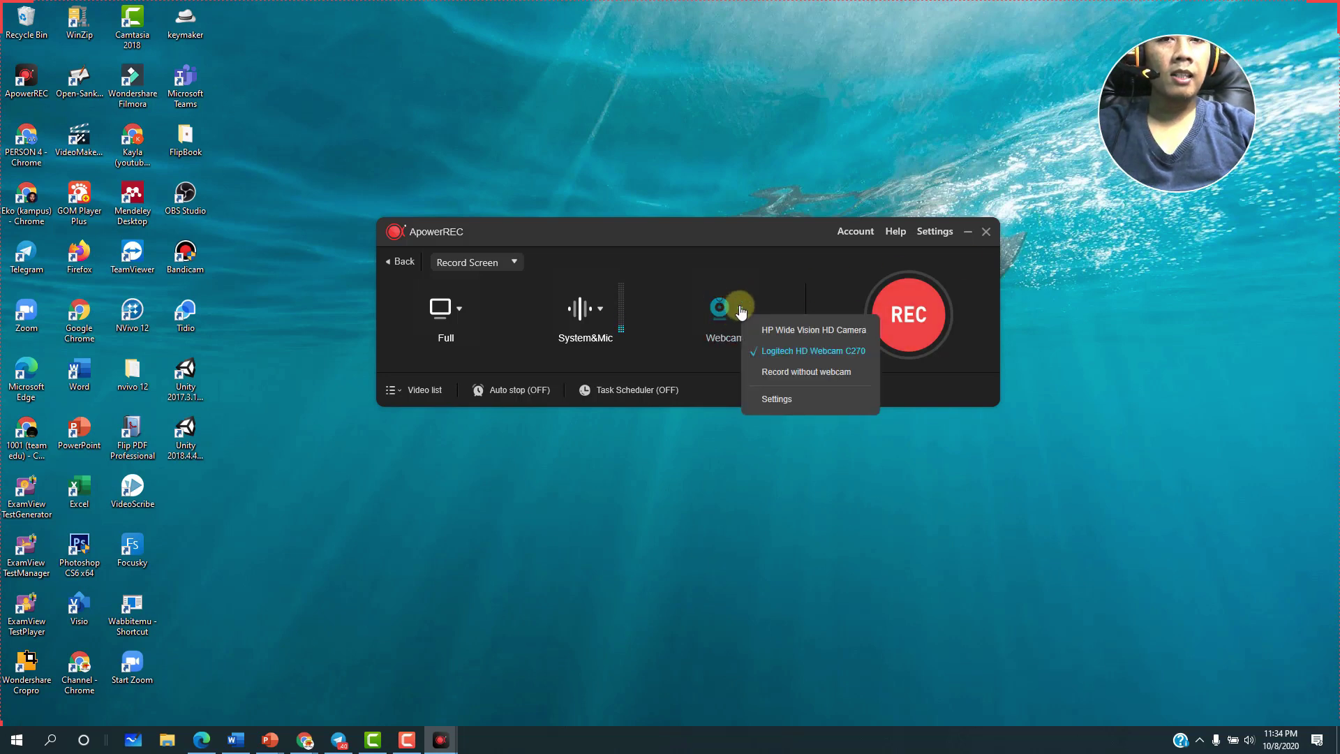
{"action": "left_click", "coordinate": [762, 399]}
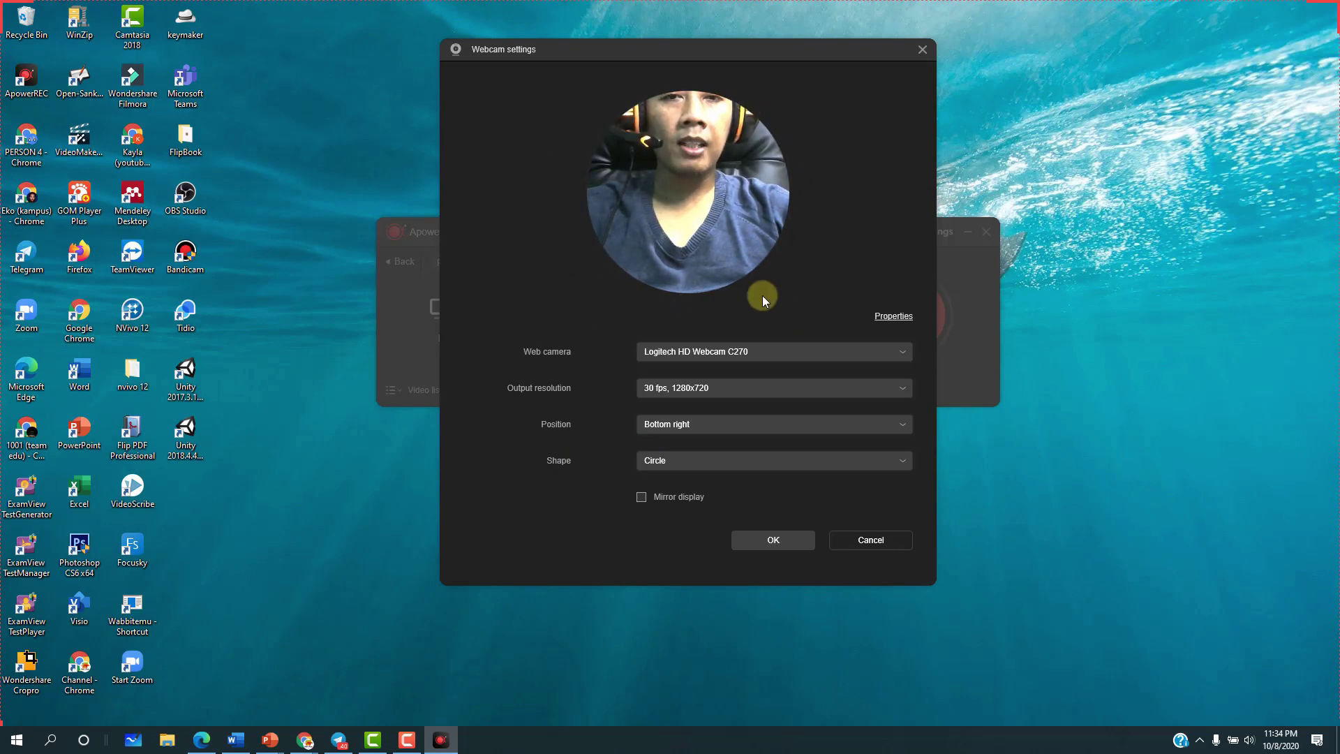
{"action": "left_click", "coordinate": [674, 466]}
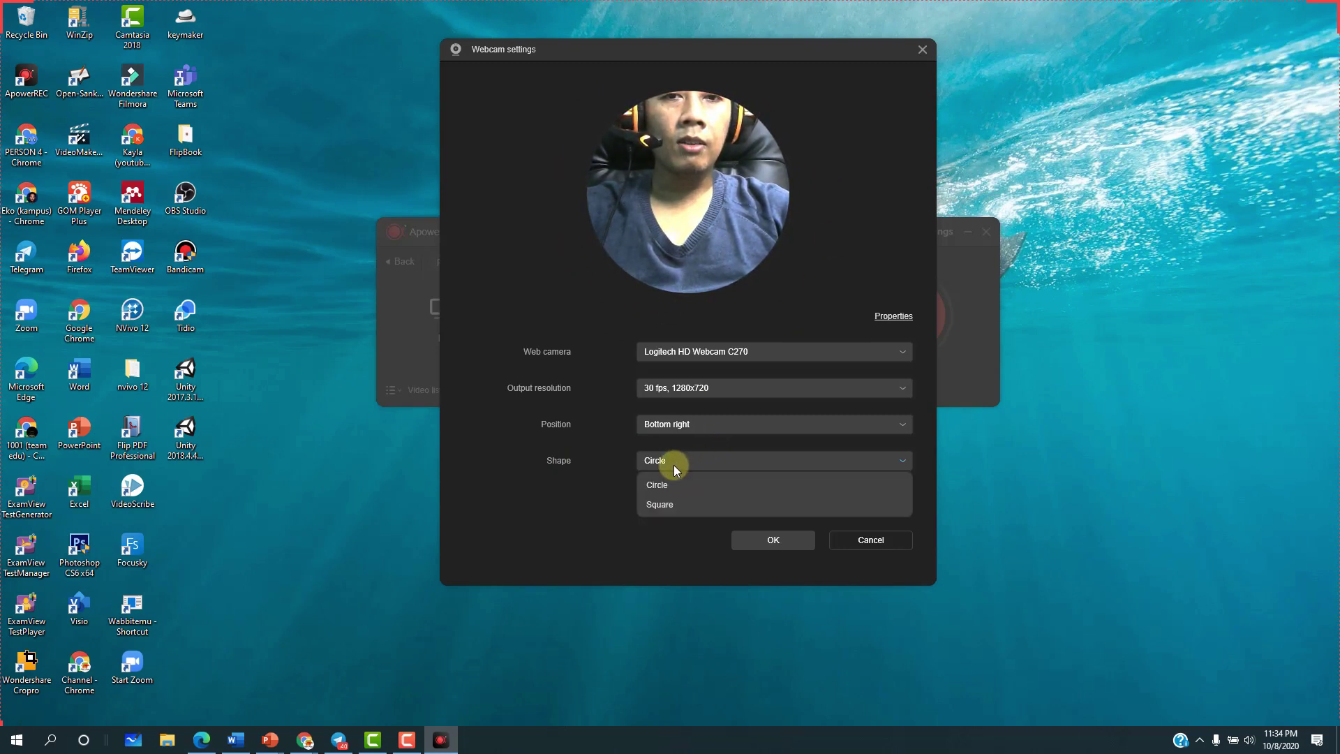
{"action": "left_click", "coordinate": [668, 502]}
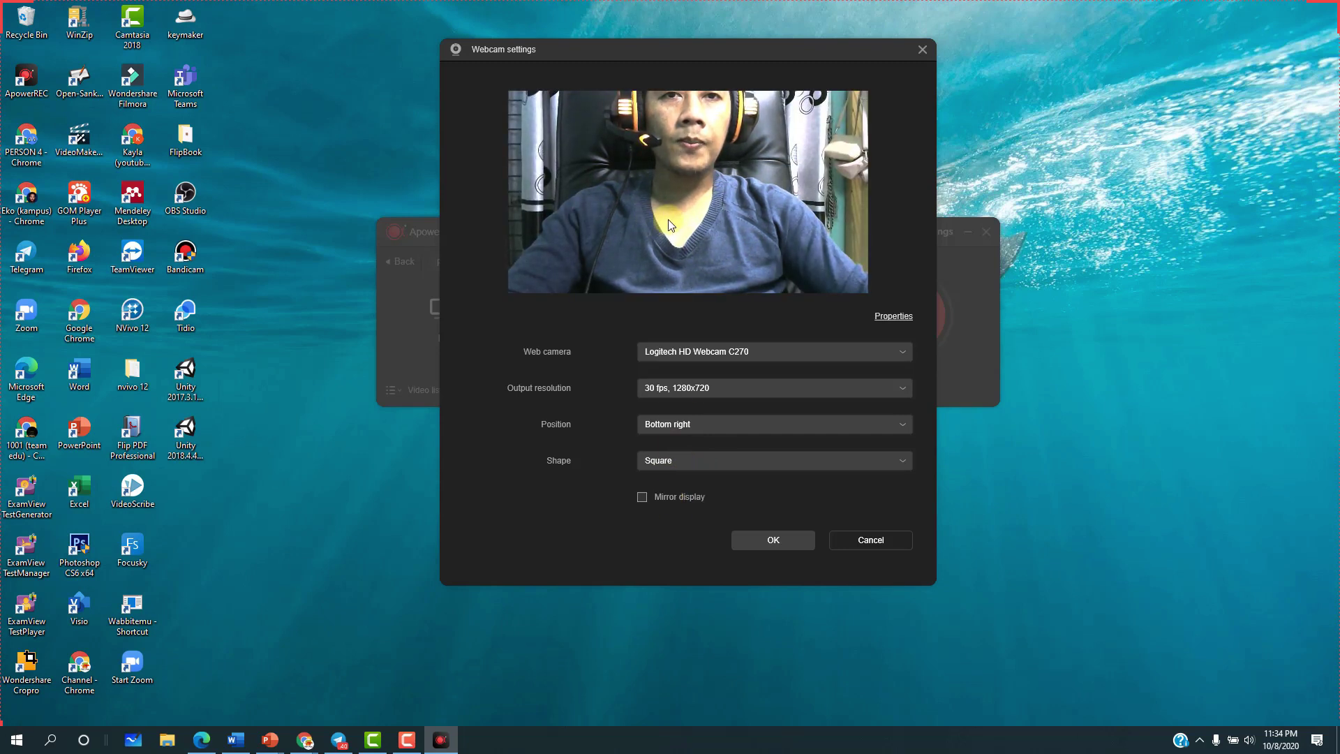
{"action": "left_click", "coordinate": [677, 463]}
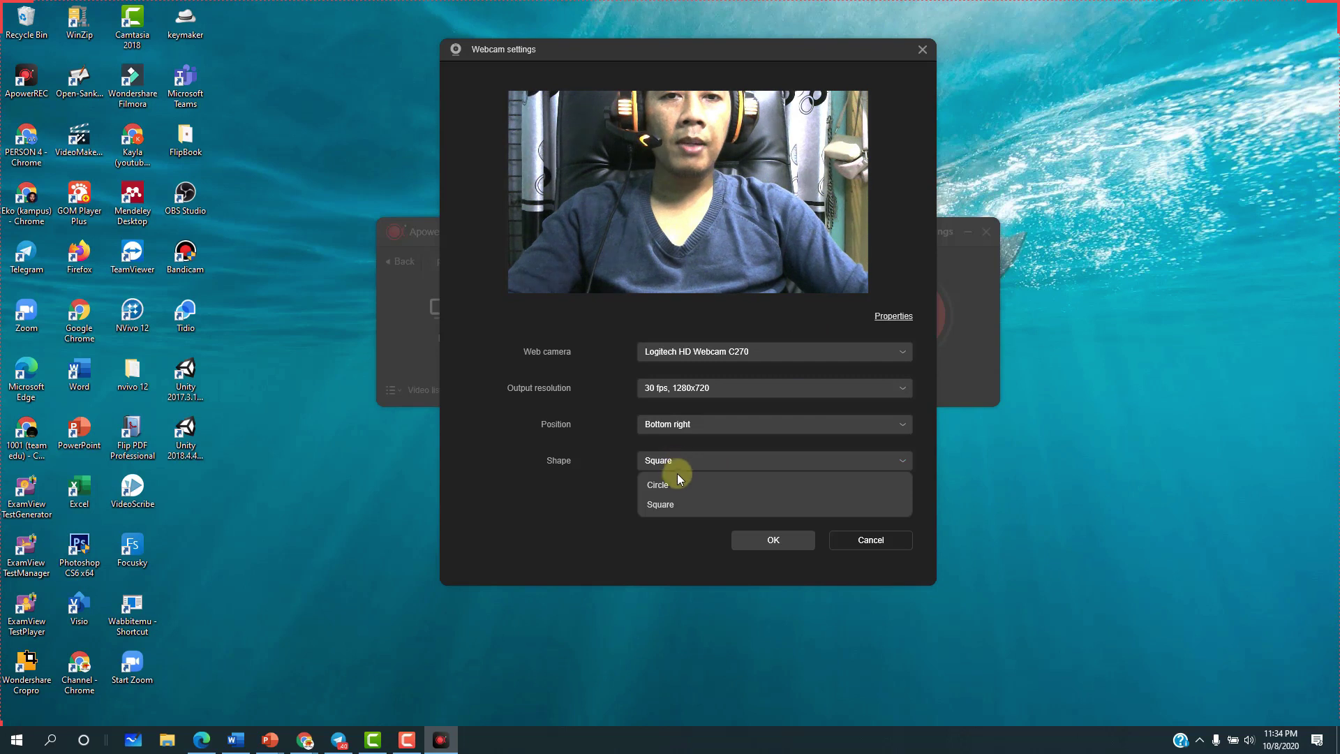
{"action": "left_click", "coordinate": [671, 486]}
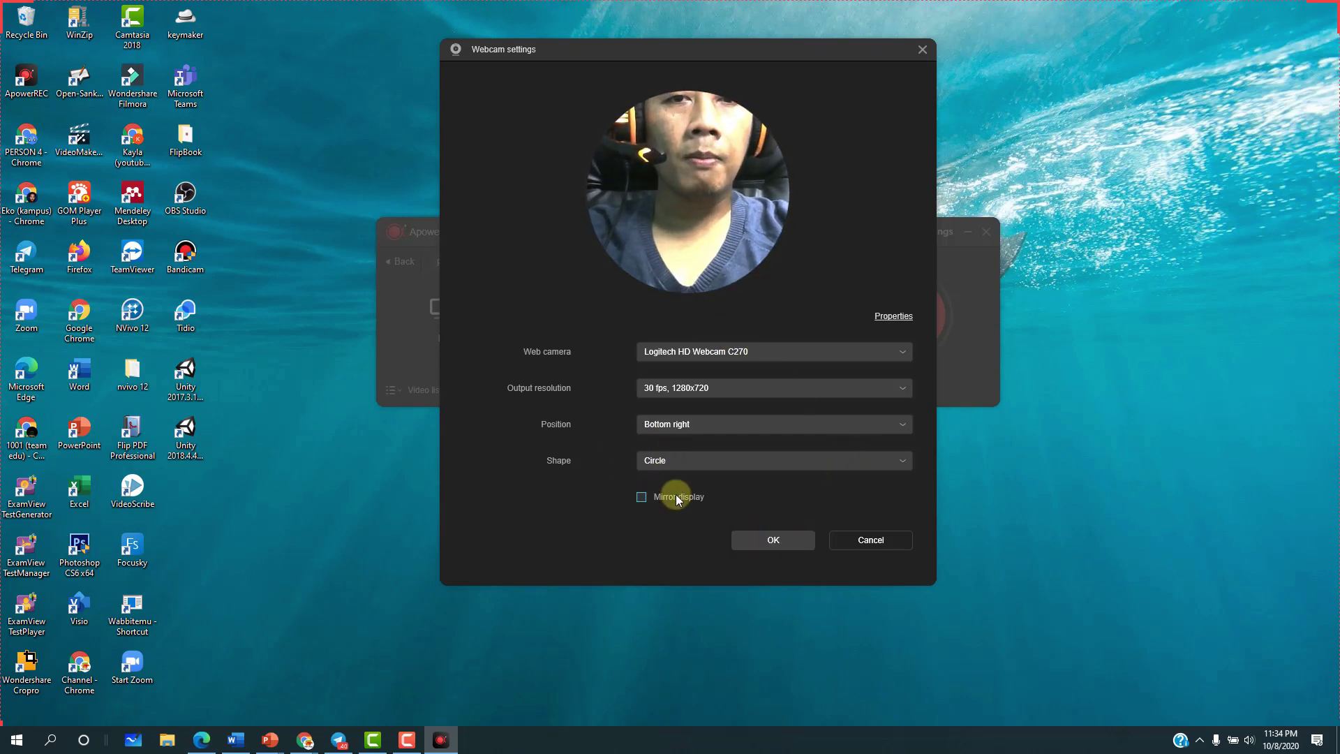
- Toggle Mirror display on and off several times to compare the webcam preview, leaving it off
{"action": "left_click", "coordinate": [641, 497]}
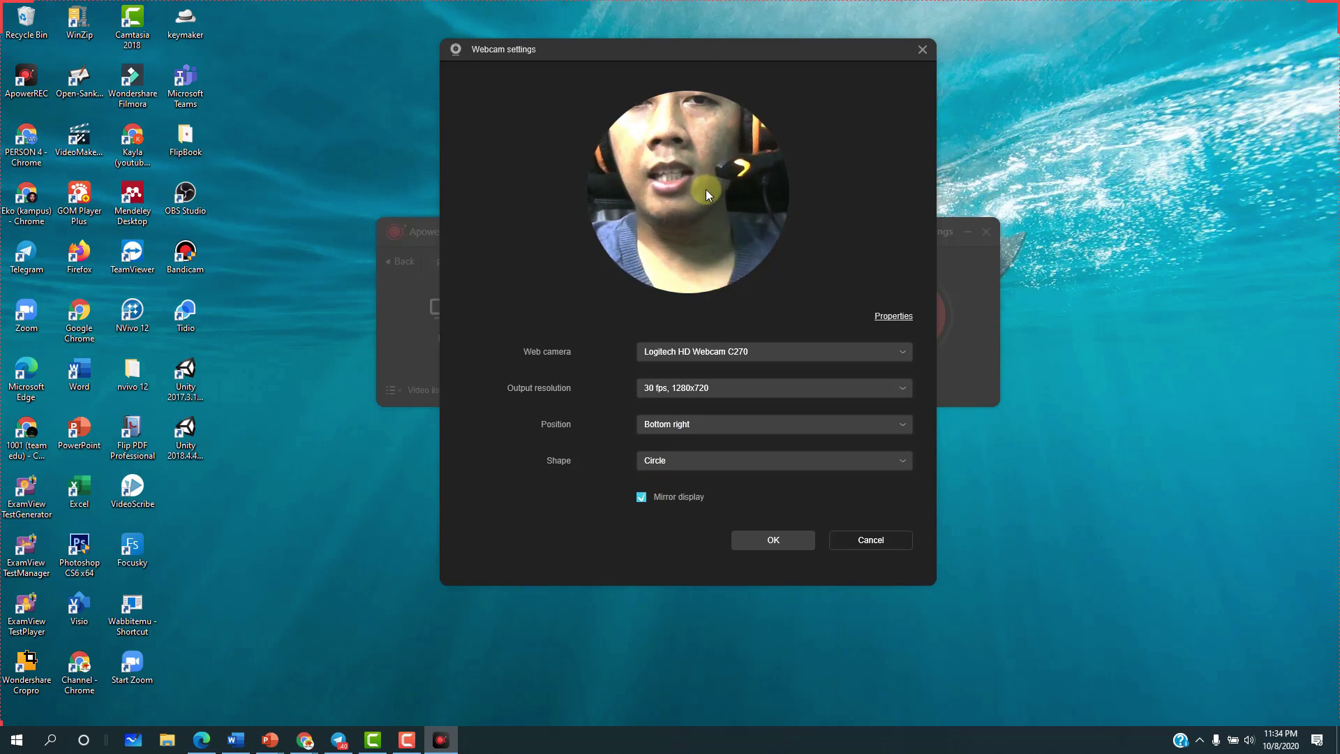
{"action": "left_click", "coordinate": [643, 498]}
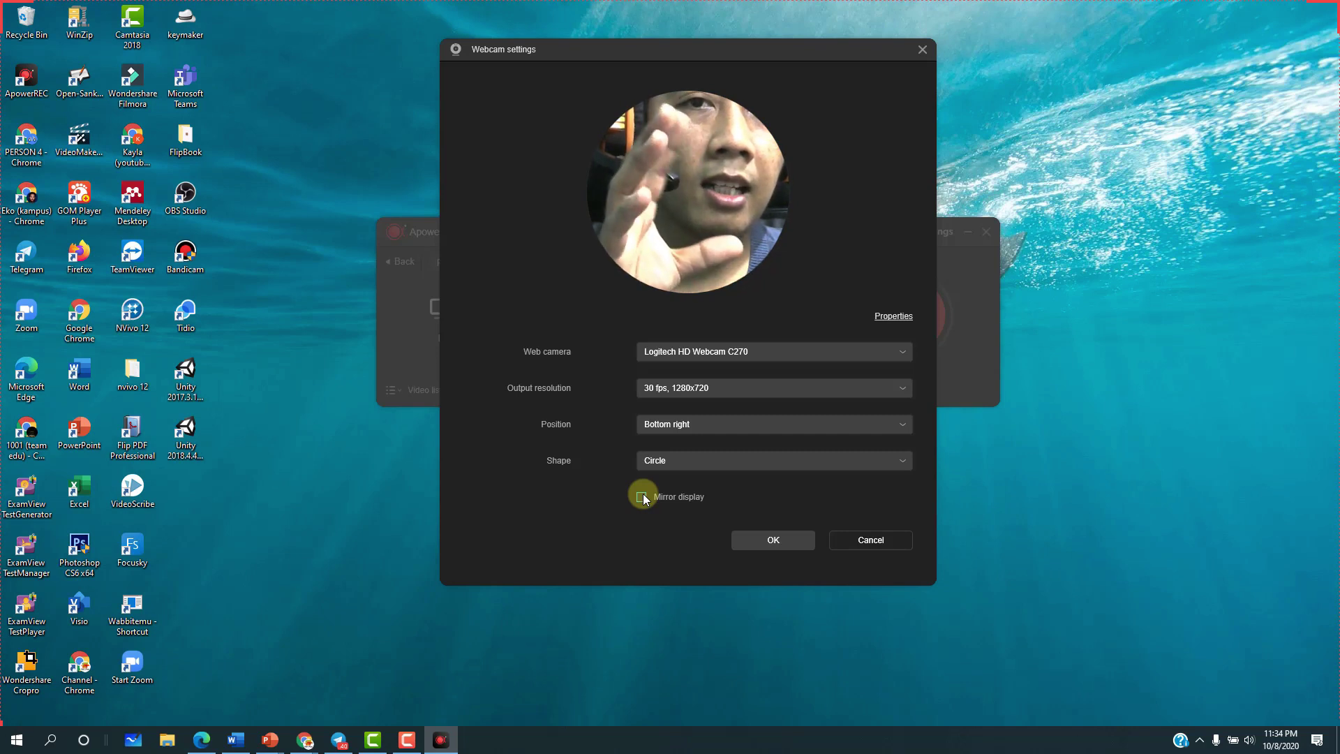
{"action": "left_click", "coordinate": [643, 498]}
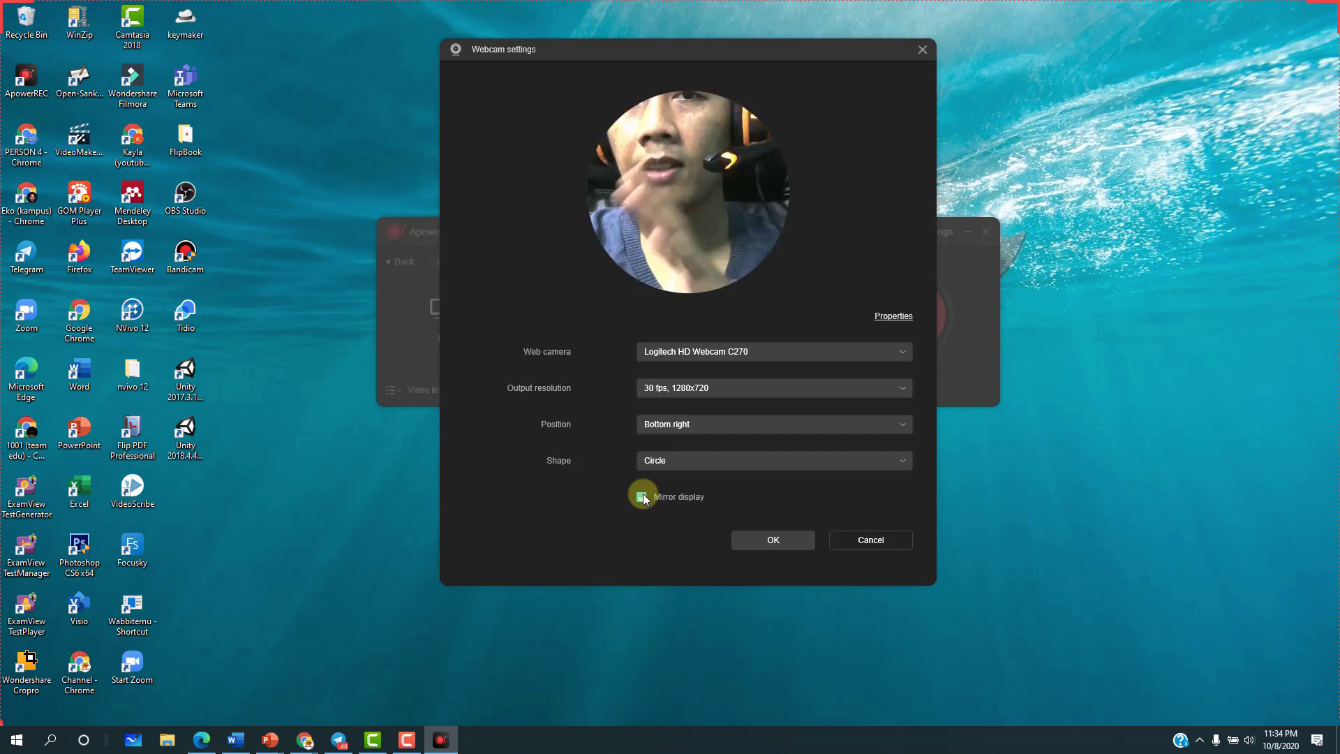
{"action": "left_click", "coordinate": [642, 499]}
{"action": "left_click", "coordinate": [642, 498]}
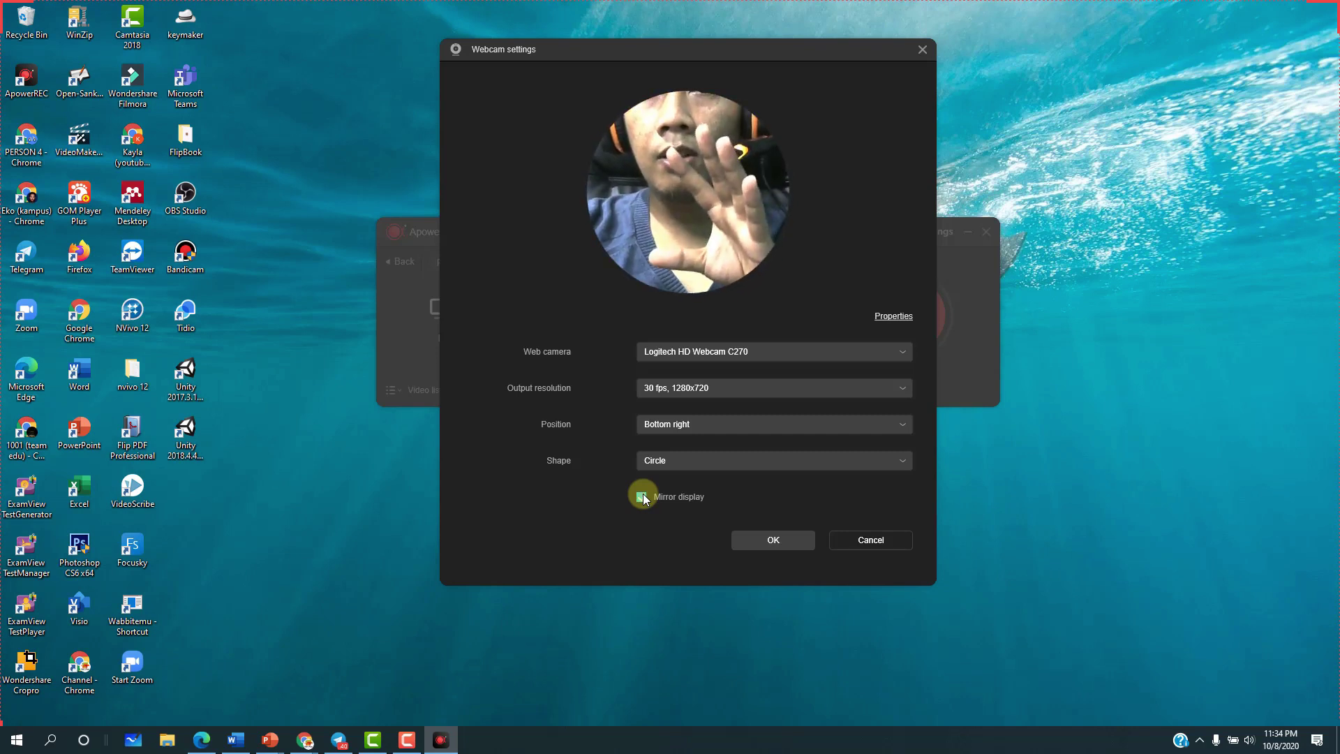
{"action": "left_click", "coordinate": [643, 498]}
{"action": "left_click", "coordinate": [642, 498]}
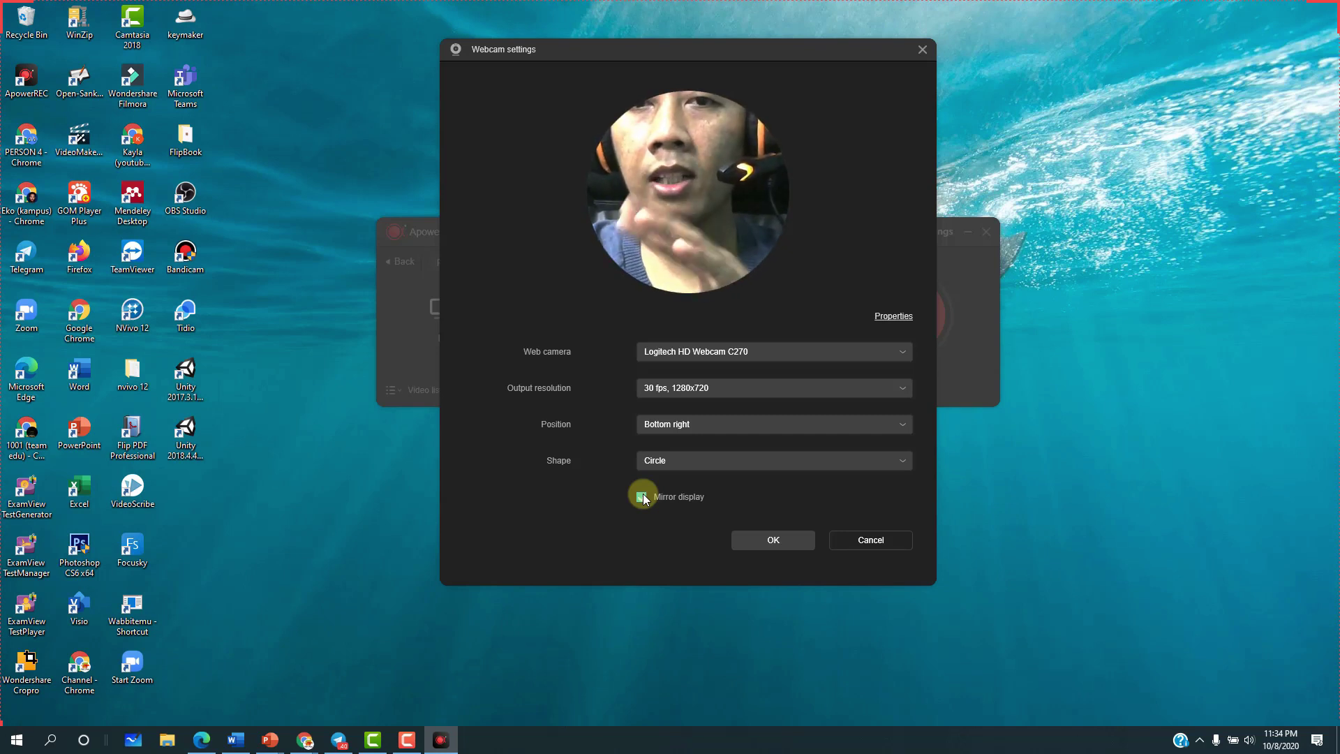
{"action": "left_click", "coordinate": [642, 498]}
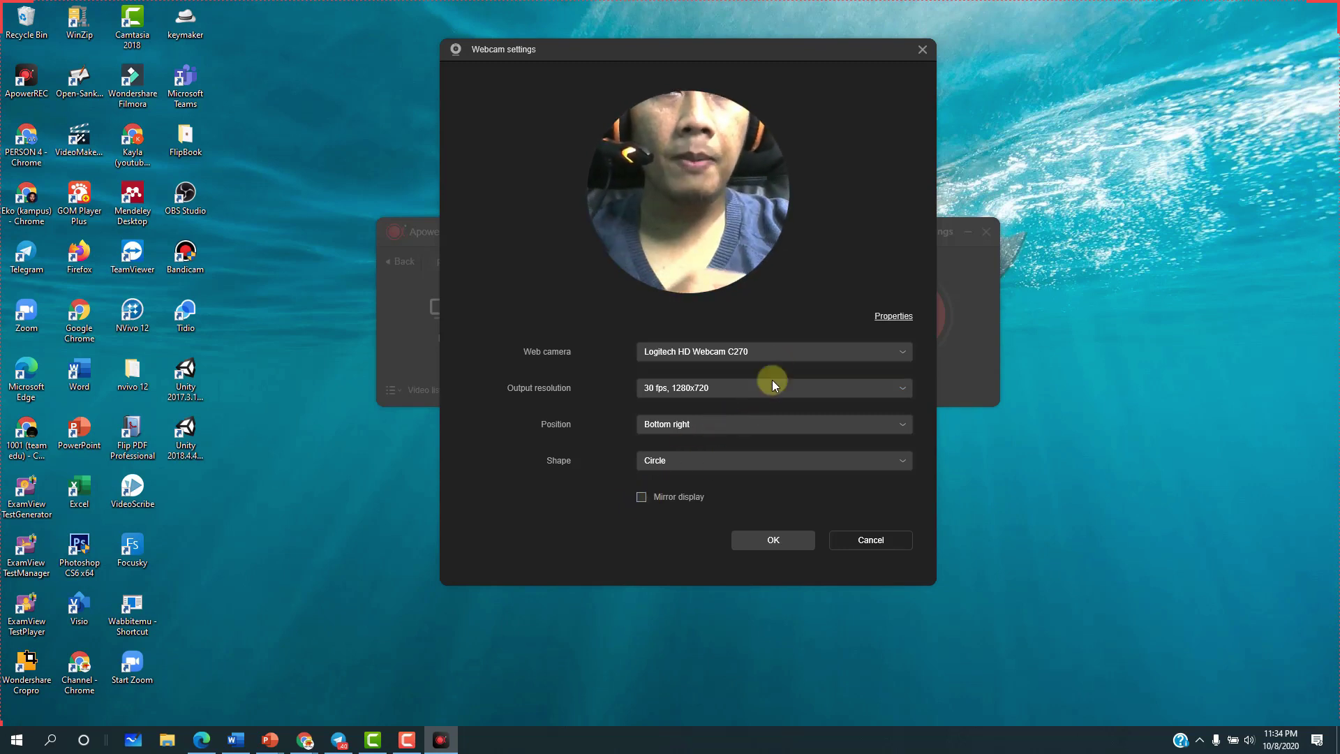
- Try the Center webcam position, review the other position options, and cancel the webcam settings
{"action": "left_click", "coordinate": [683, 427]}
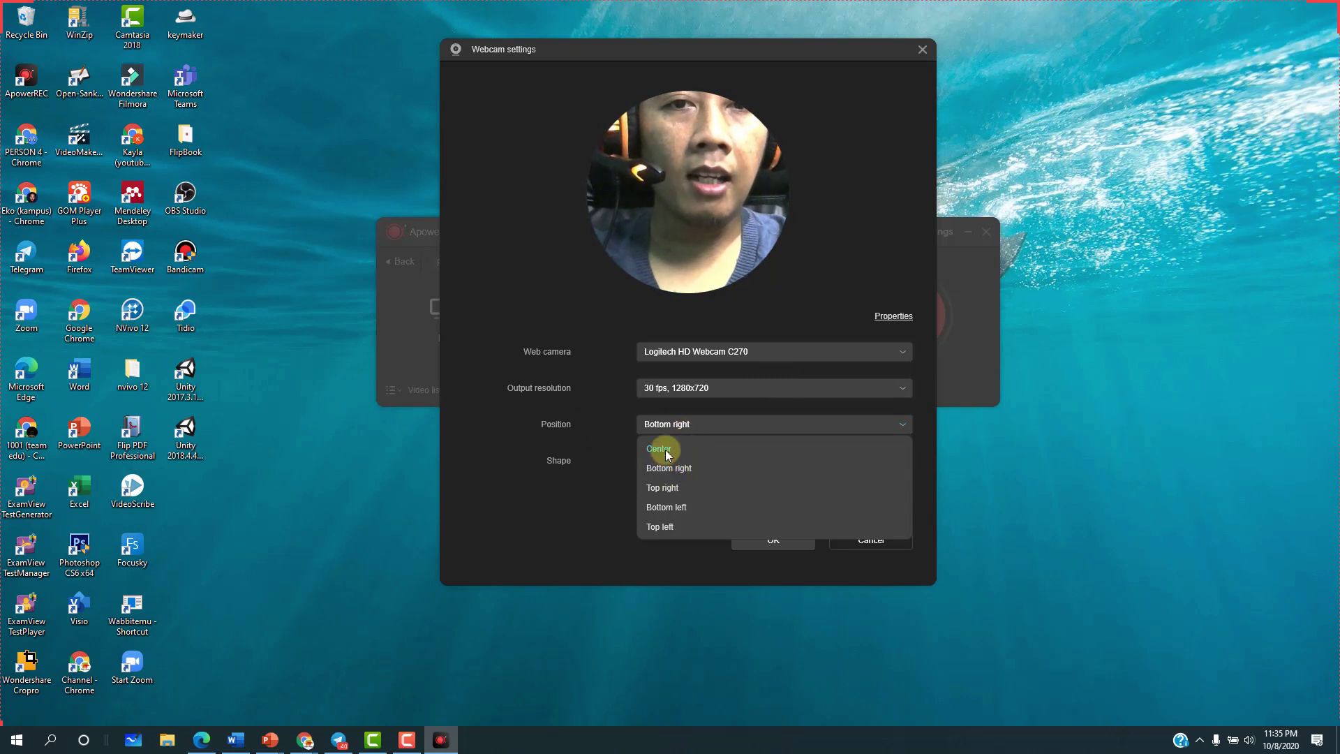
{"action": "left_click", "coordinate": [665, 450]}
{"action": "left_click", "coordinate": [663, 461]}
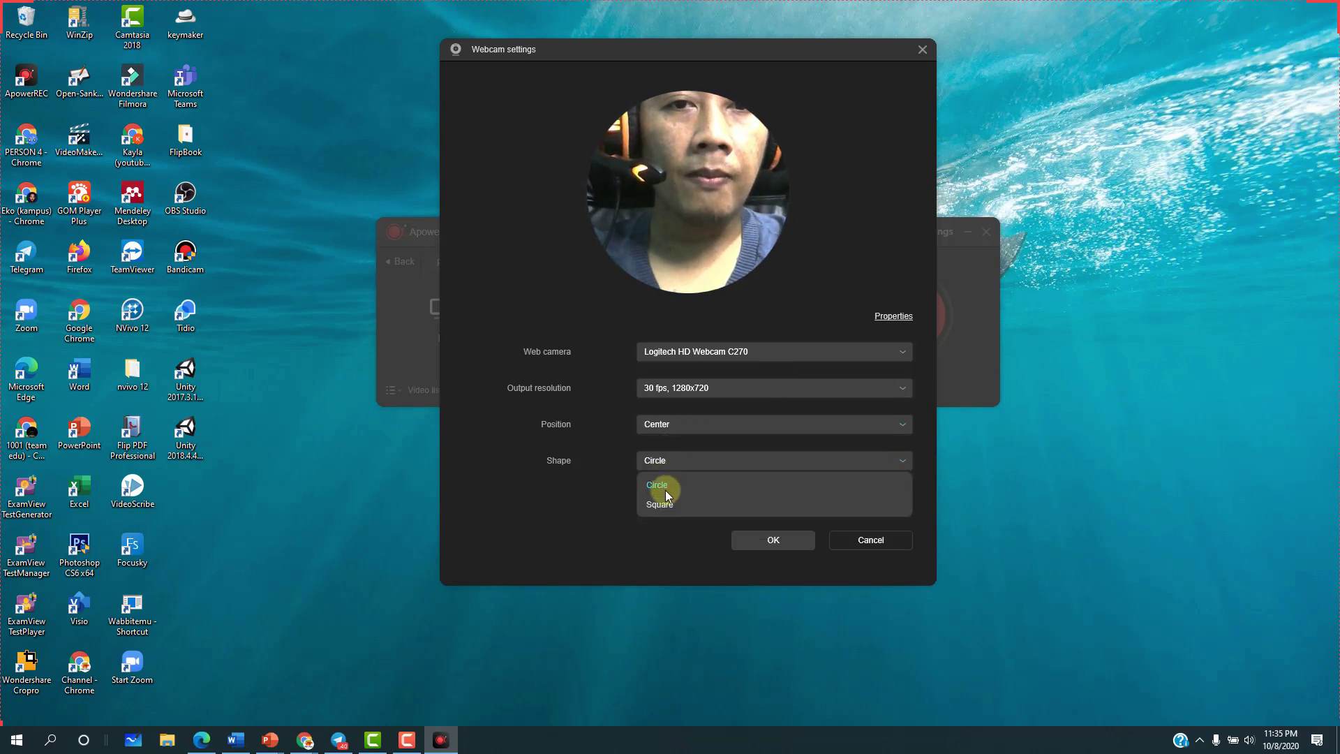
{"action": "left_click", "coordinate": [673, 424]}
{"action": "left_click", "coordinate": [672, 424]}
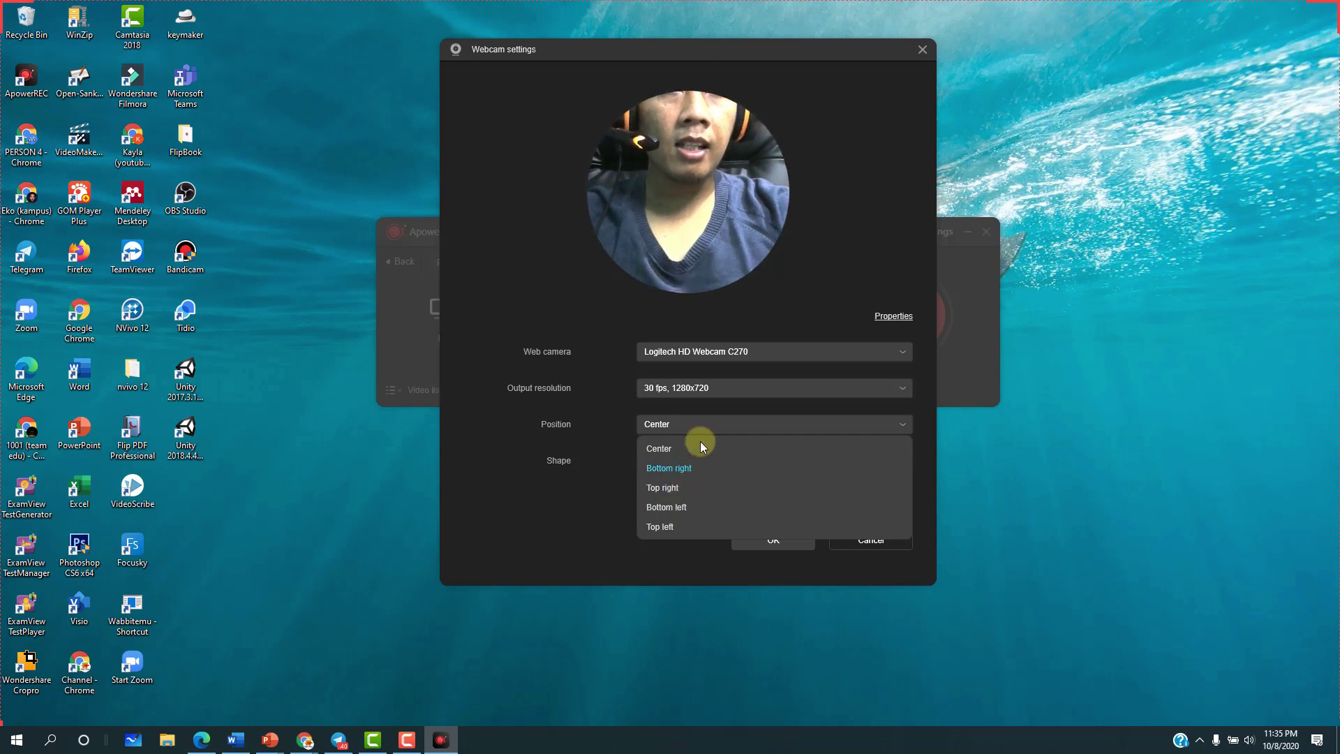
{"action": "left_click", "coordinate": [631, 453]}
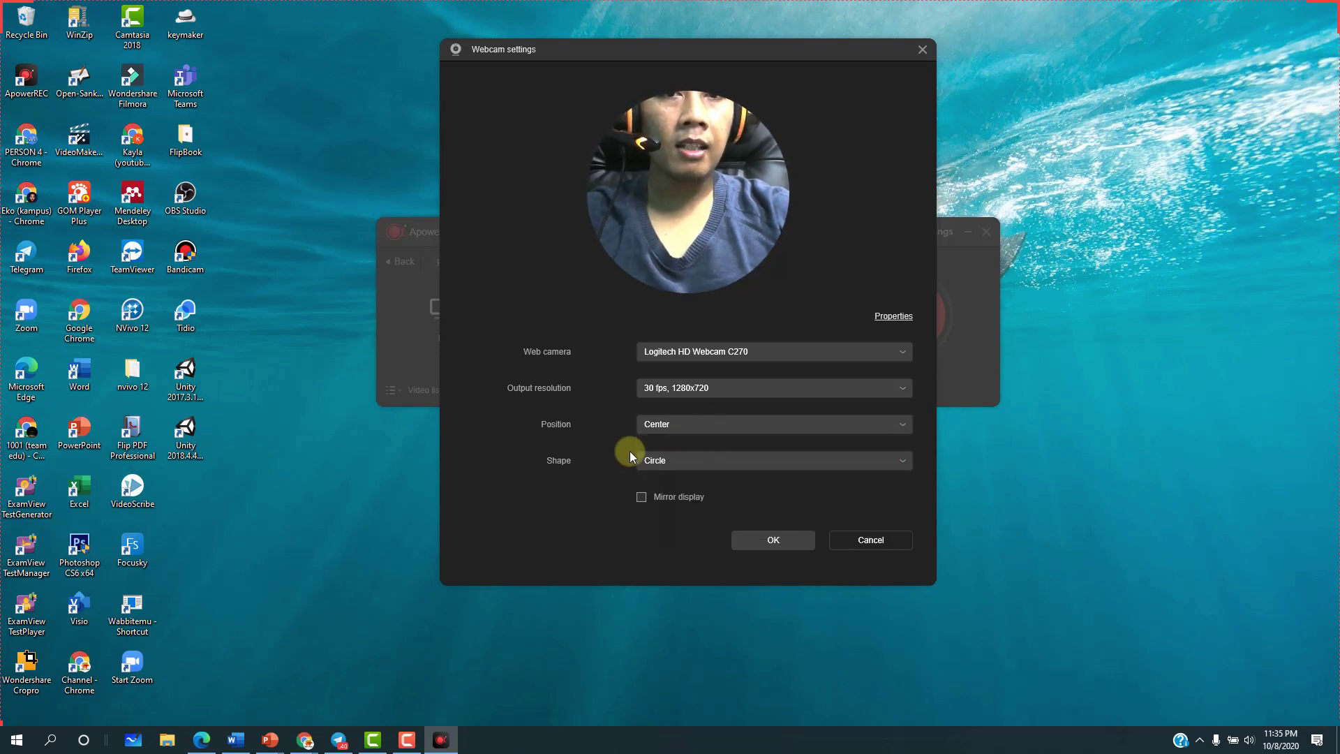
{"action": "left_click", "coordinate": [858, 538]}
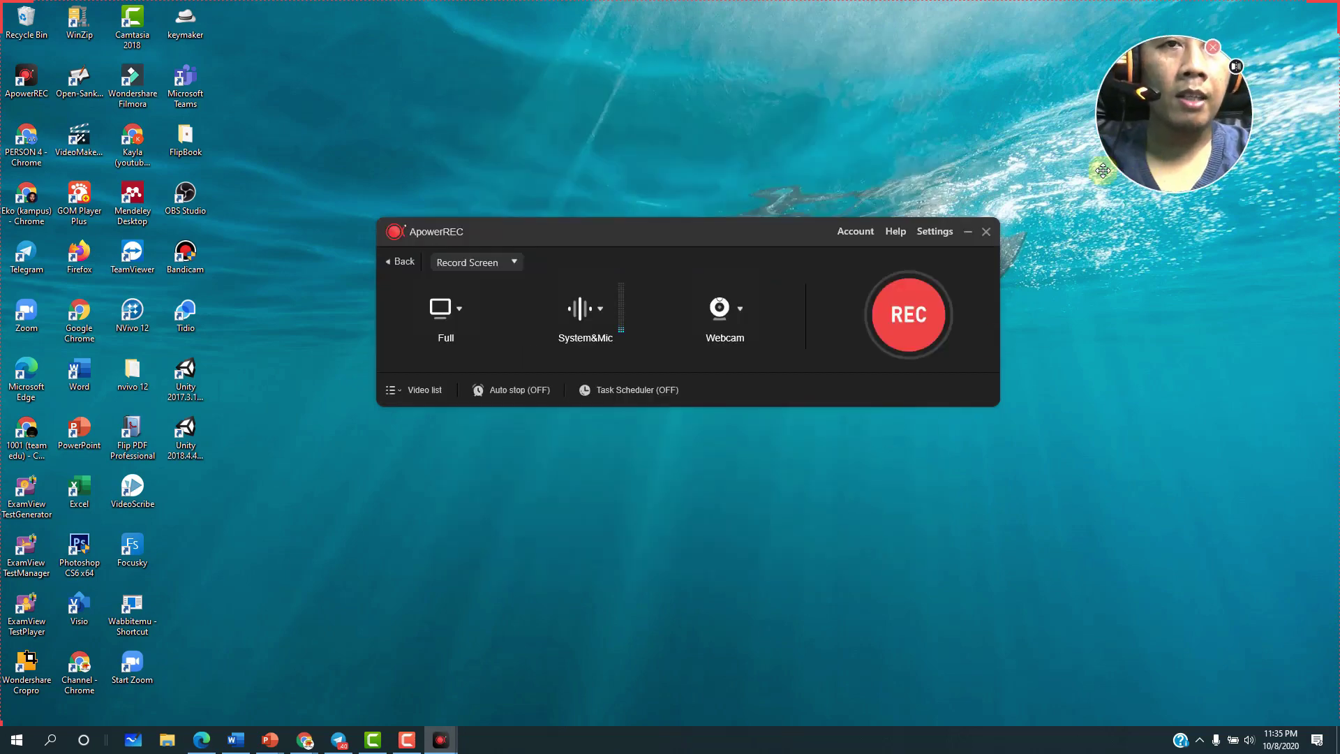
- Enlarge the circular webcam overlay in the desktop's upper-right area by about a third
{"action": "left_click_drag", "start_coordinate": [1153, 212], "coordinate": [1118, 204]}
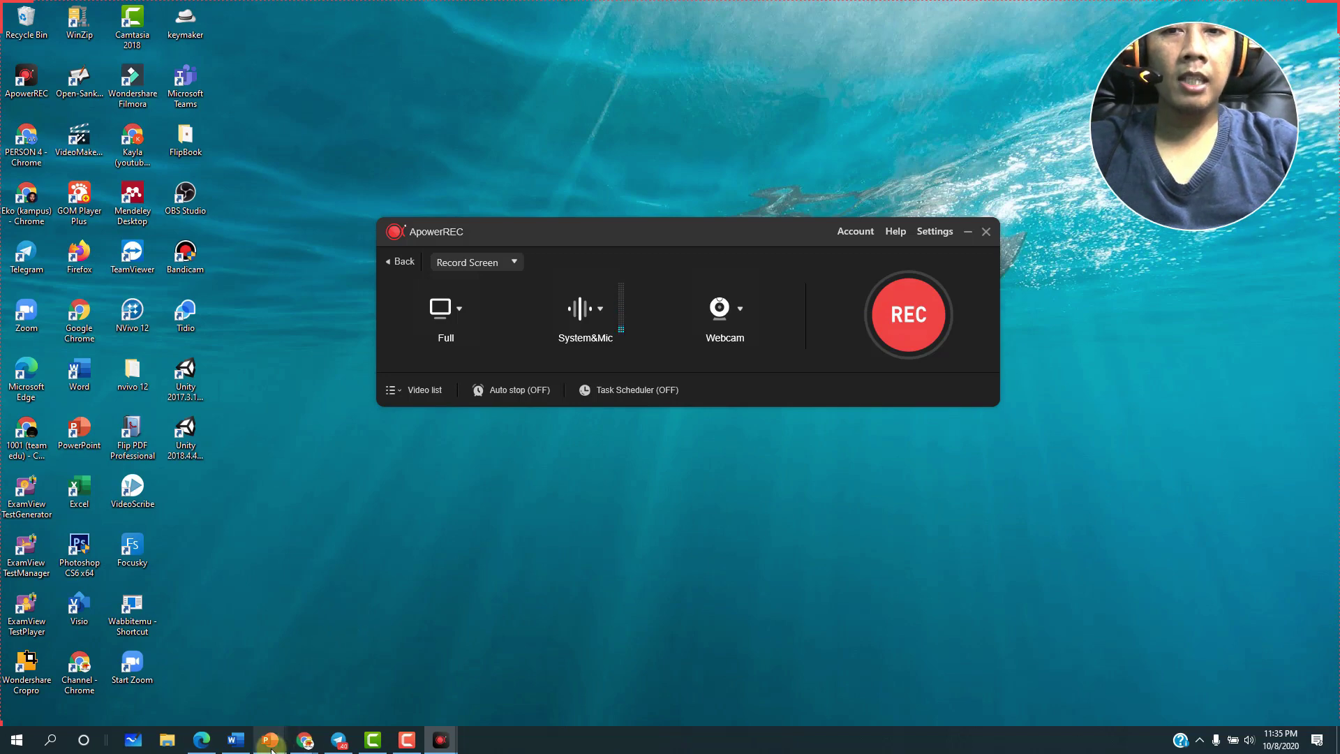
- Switch to Presentation2 in PowerPoint and alternate between slides 1 and 2 to check their layouts
{"action": "mouse_move", "coordinate": [272, 748]}
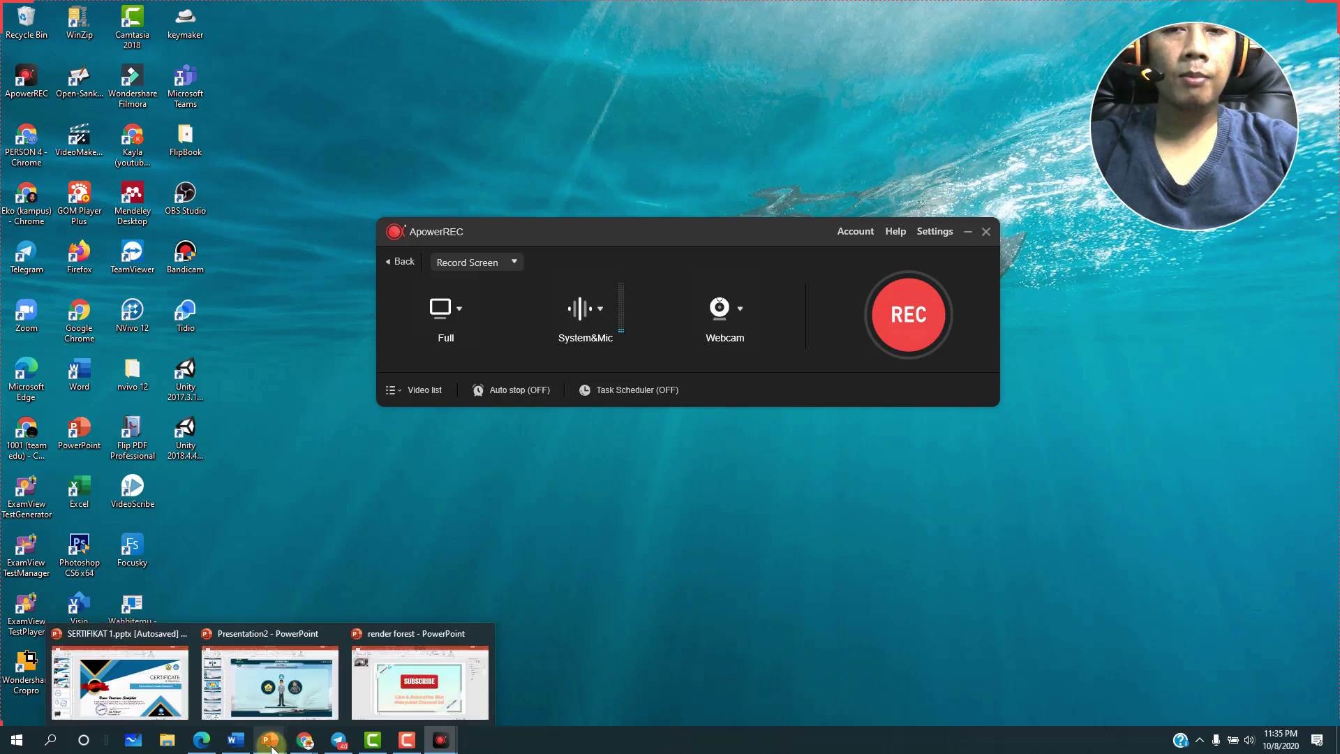
{"action": "left_click", "coordinate": [271, 681]}
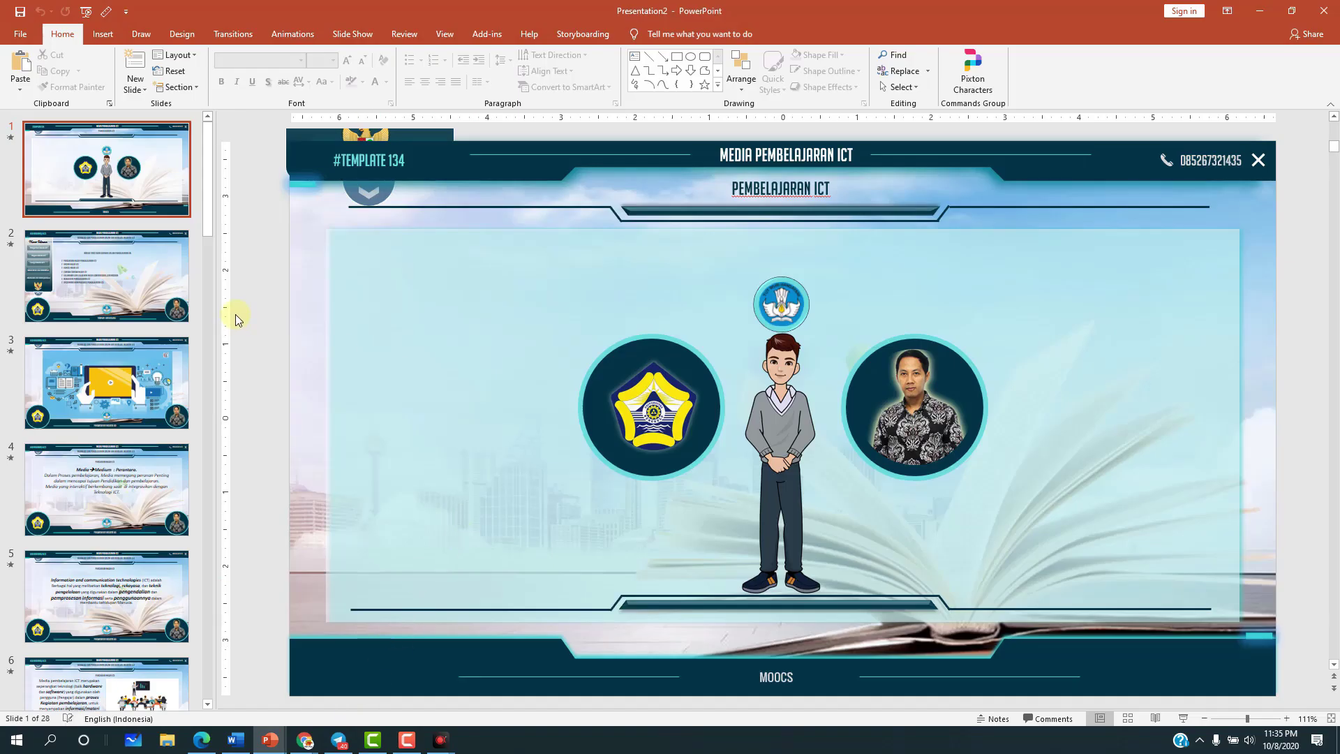
{"action": "left_click", "coordinate": [148, 178]}
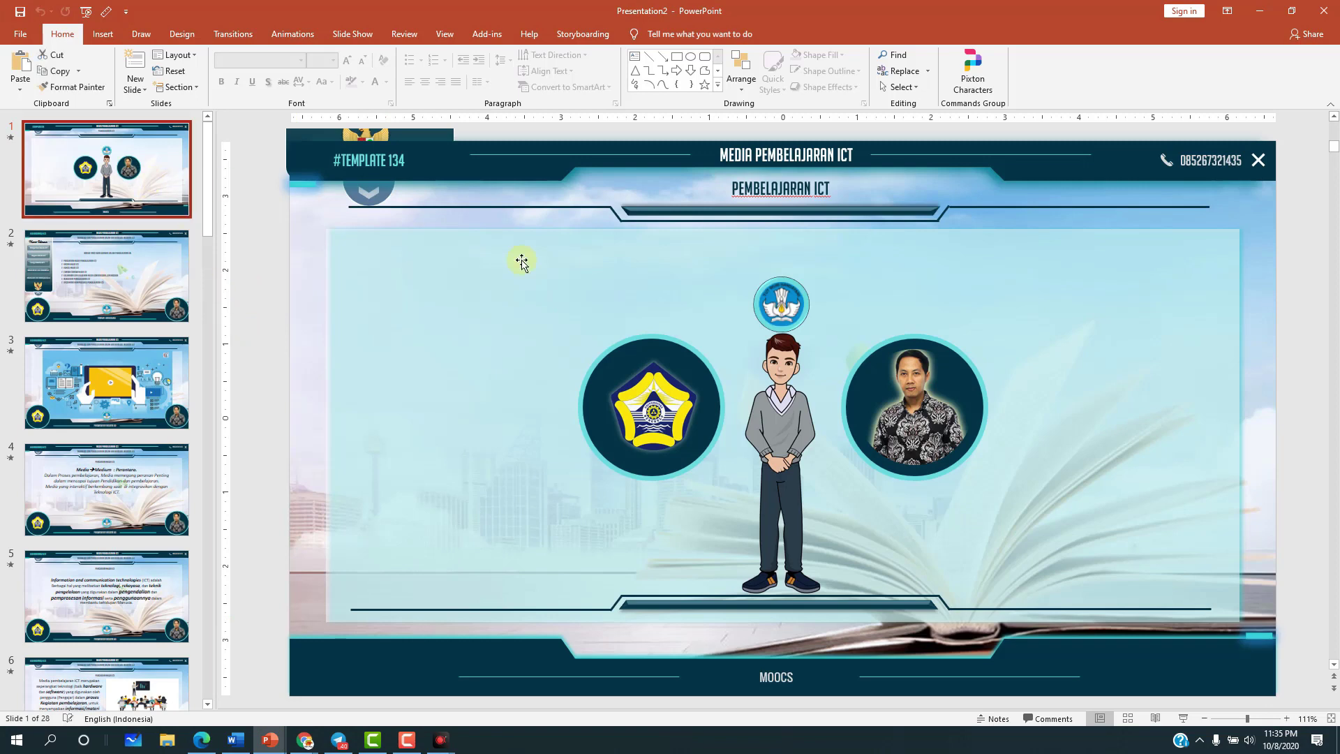
{"action": "left_click", "coordinate": [90, 272]}
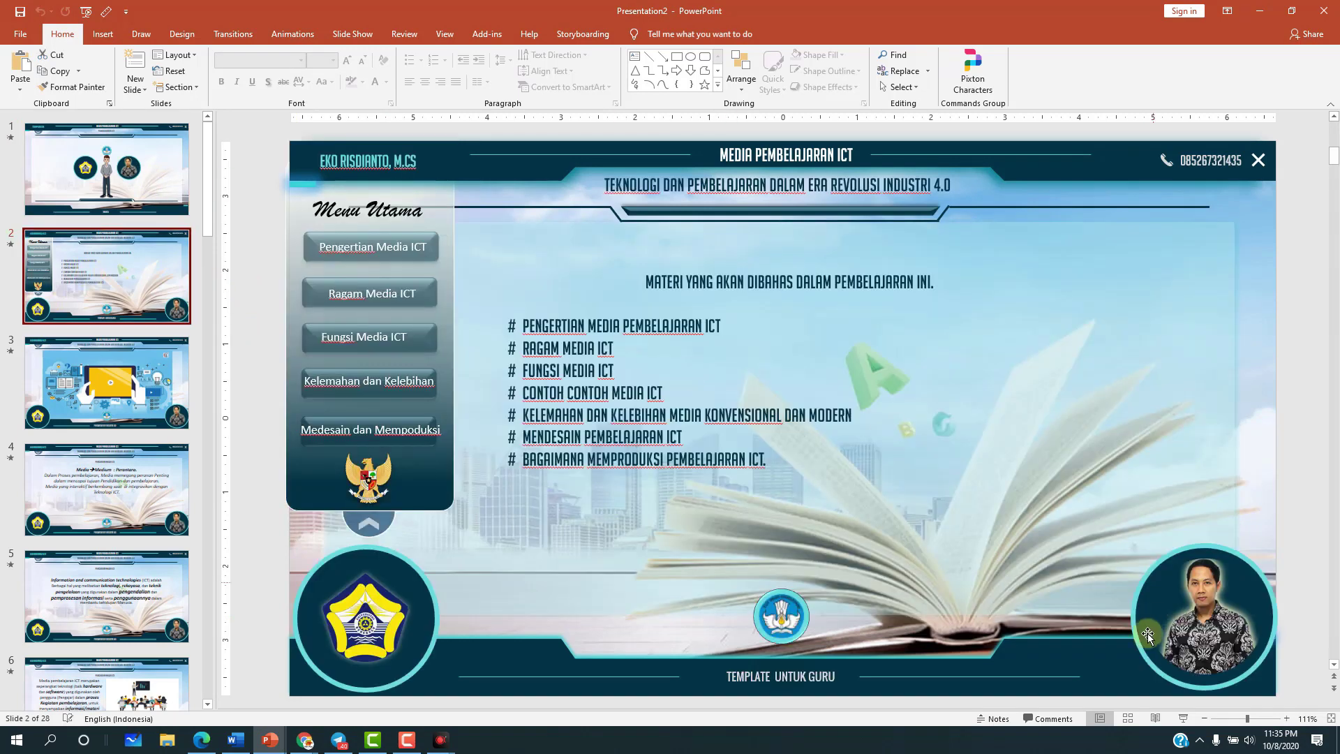
{"action": "left_click", "coordinate": [153, 189]}
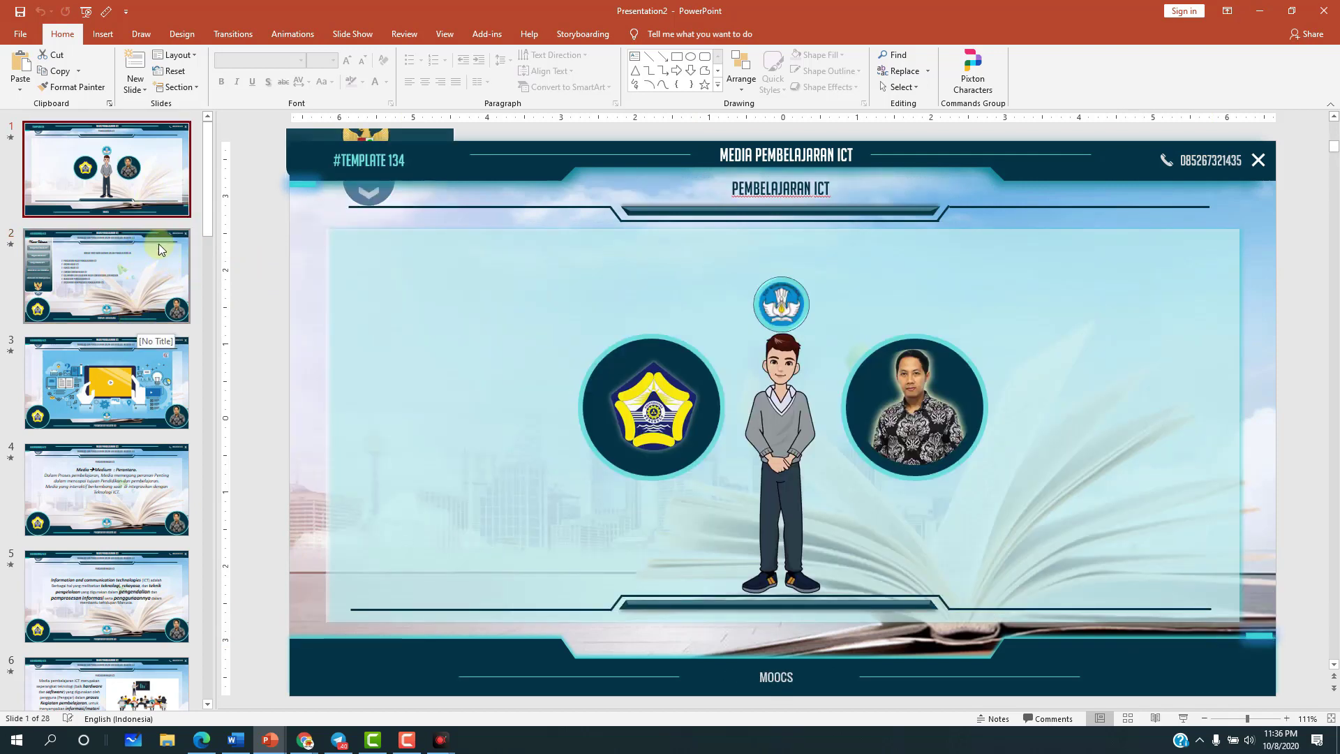
{"action": "left_click", "coordinate": [124, 281]}
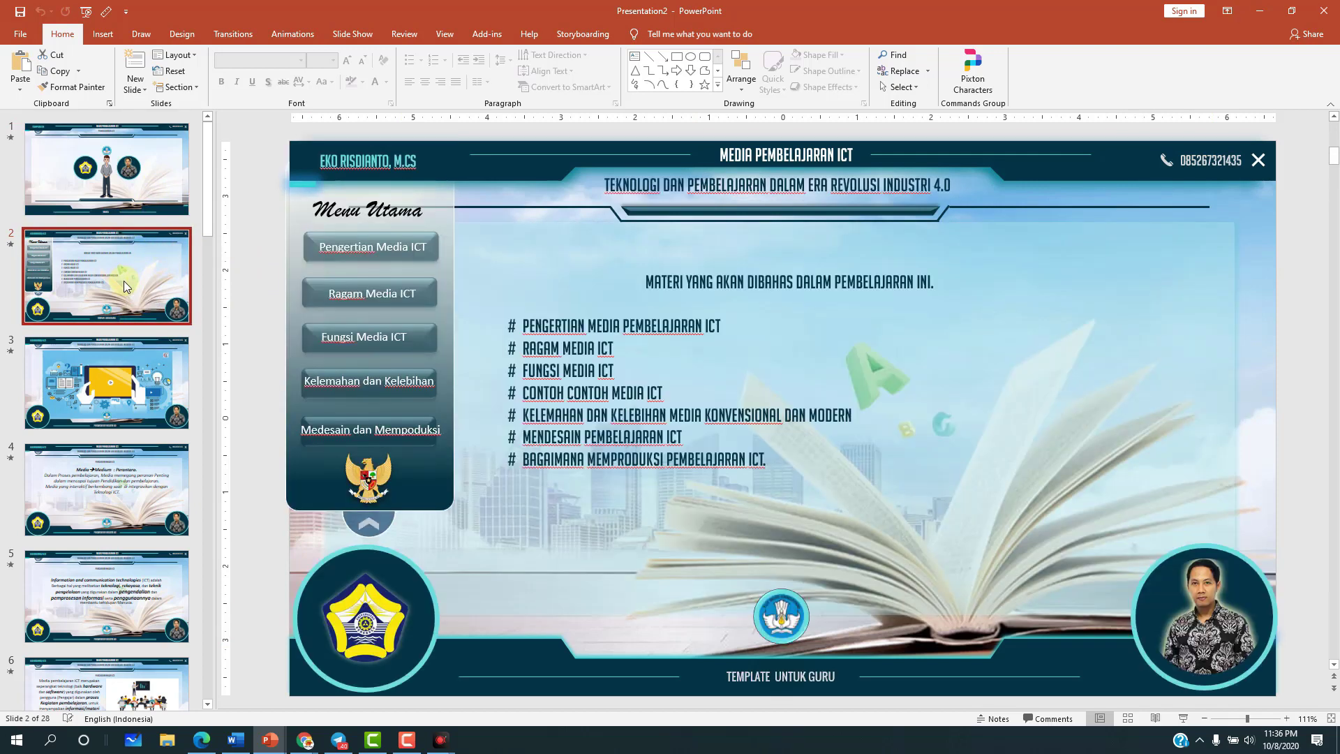
- Show slide 1 of the presentation and bring the circular webcam overlay in front of PowerPoint
{"action": "left_click", "coordinate": [110, 194]}
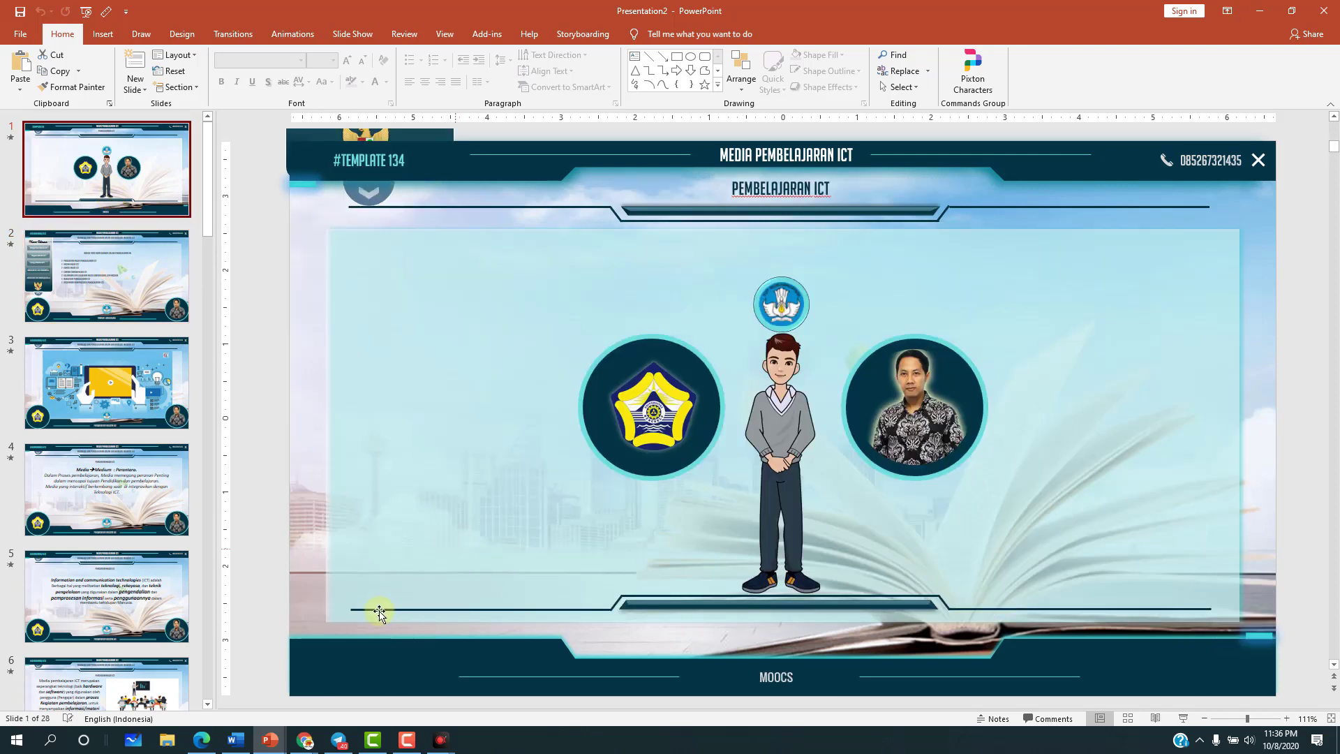
{"action": "mouse_move", "coordinate": [441, 747]}
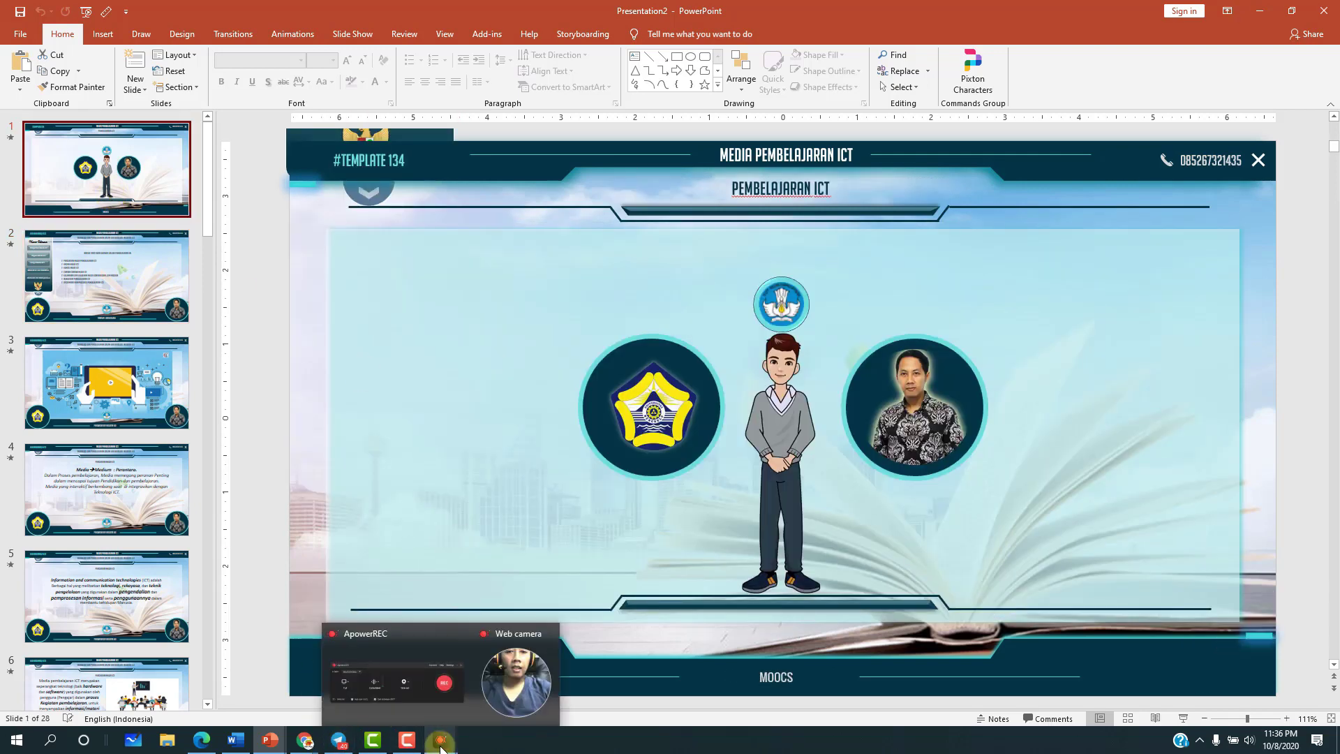
{"action": "left_click", "coordinate": [520, 690]}
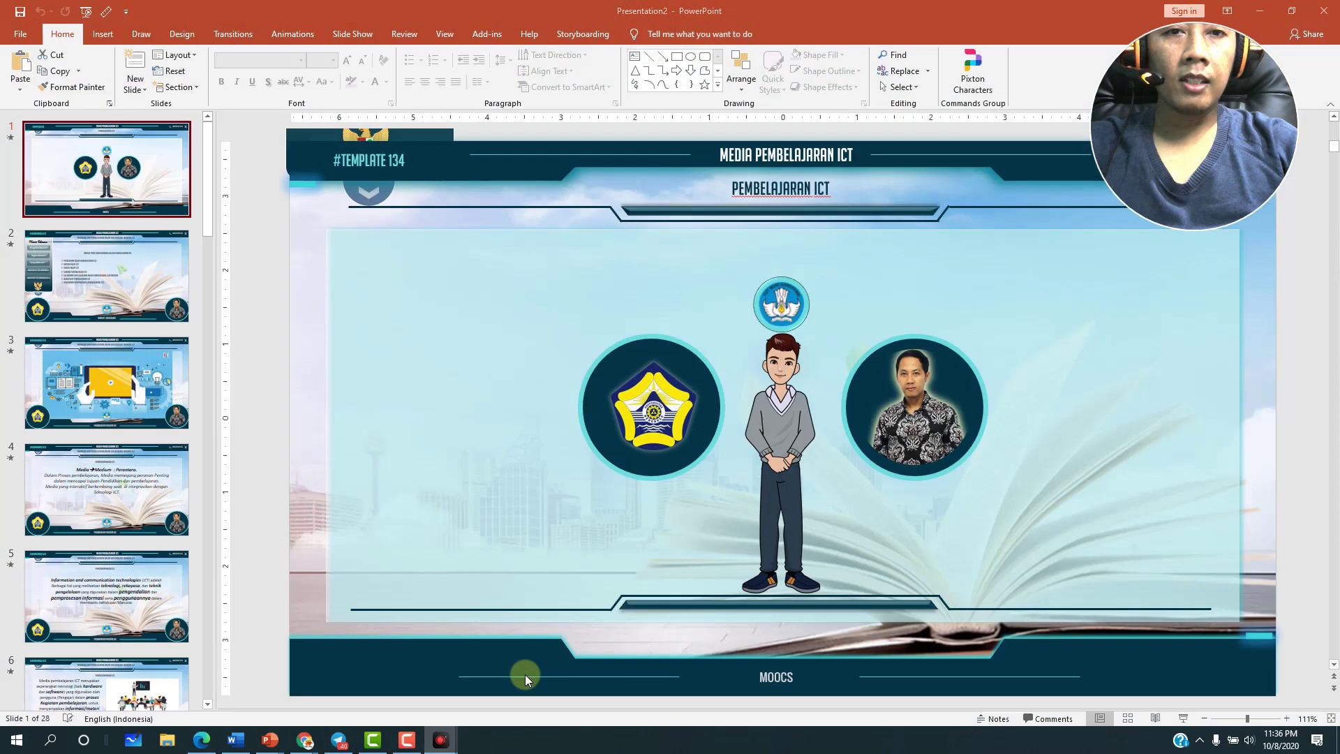
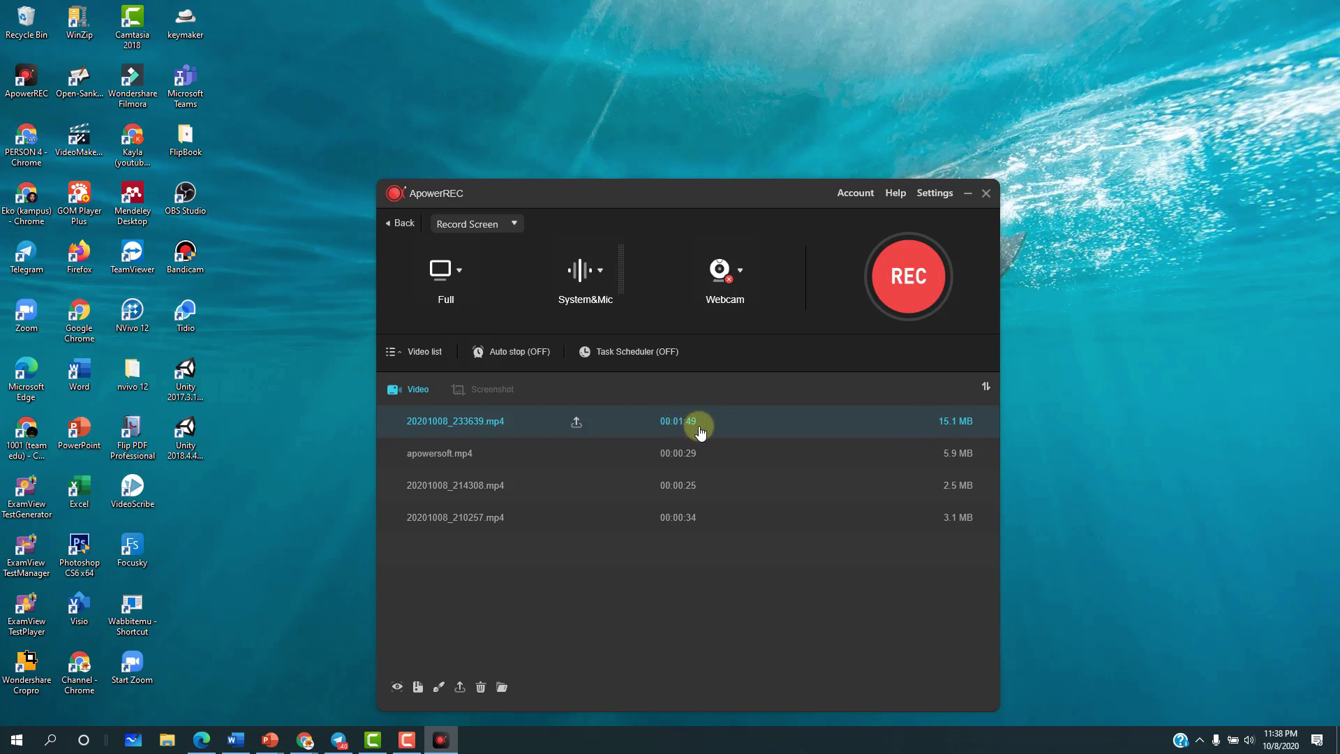
- Play the recording 20201008_233639.mp4 in GOM Player and check the slides and webcam overlay, leaving it paused near the end
{"action": "double_click", "coordinate": [486, 422]}
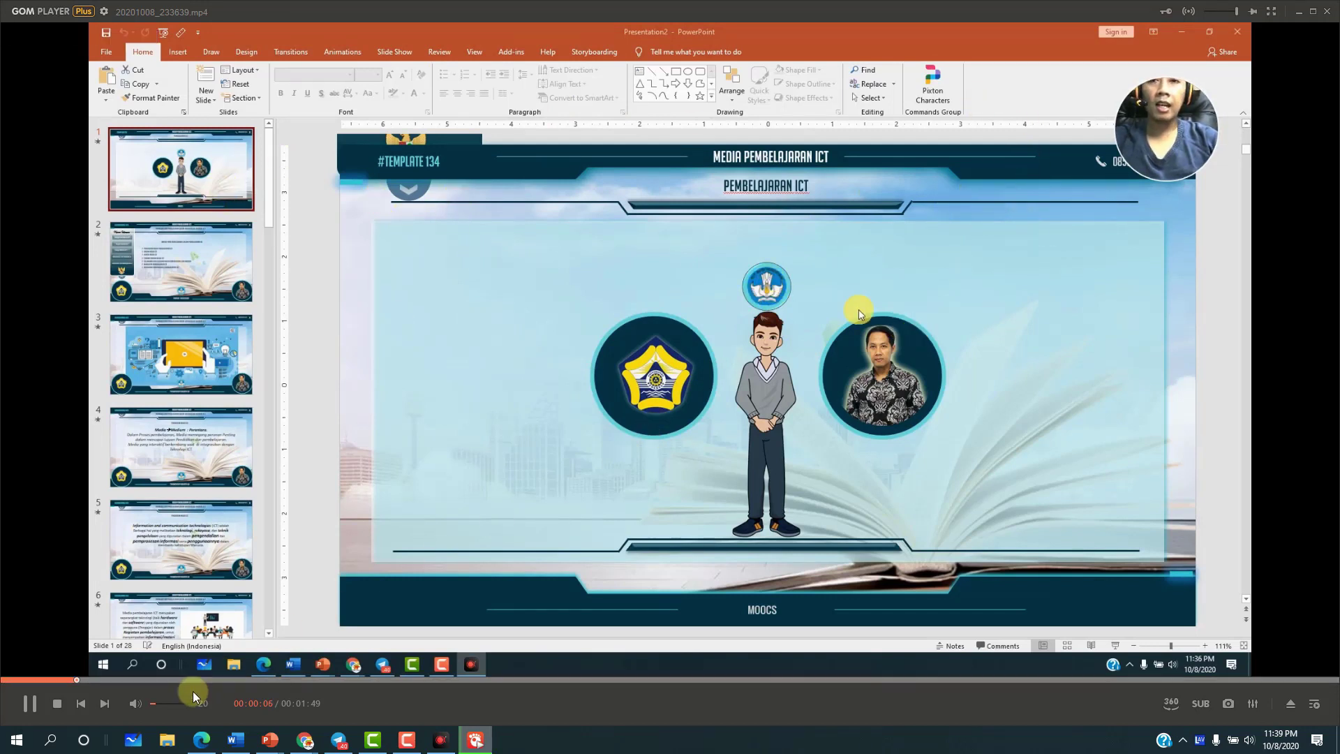
{"action": "left_click", "coordinate": [30, 705]}
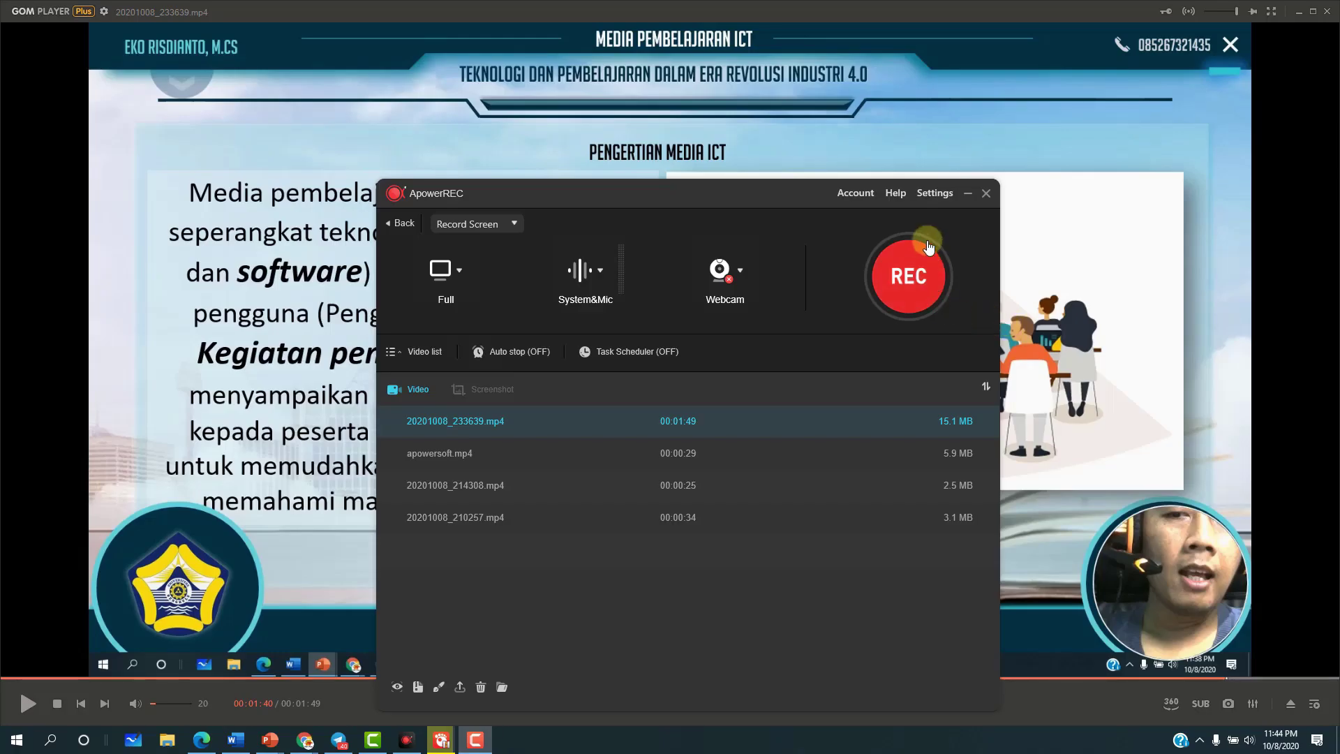
{"action": "left_click_drag", "start_coordinate": [768, 191], "coordinate": [837, 117]}
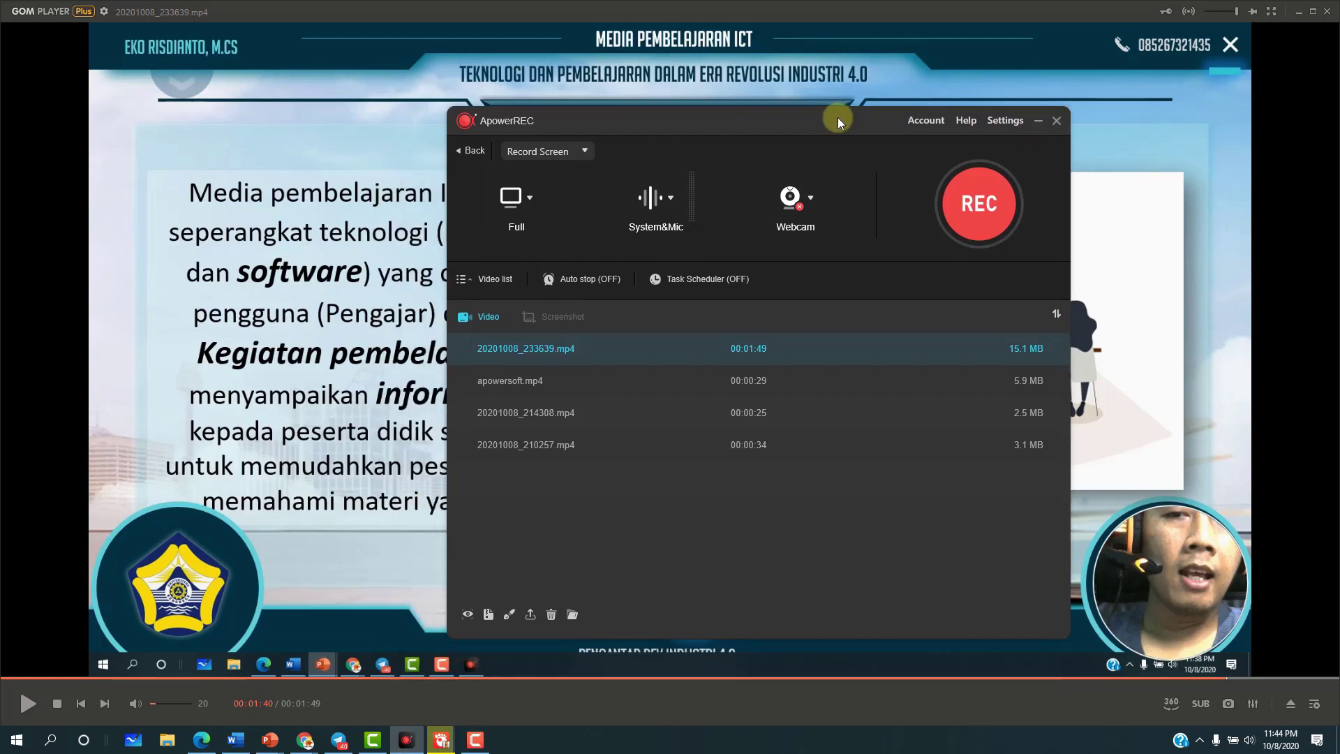
{"action": "left_click", "coordinate": [1036, 123]}
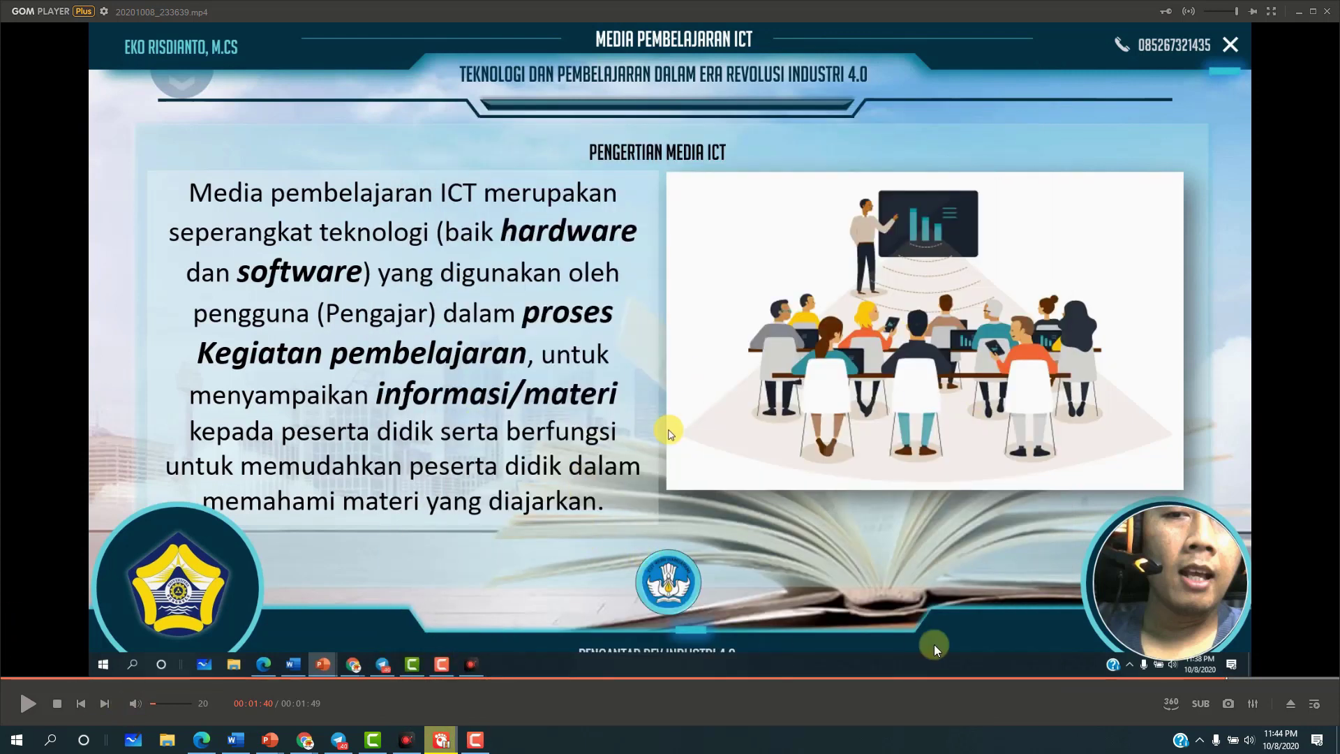
{"action": "left_click", "coordinate": [28, 705]}
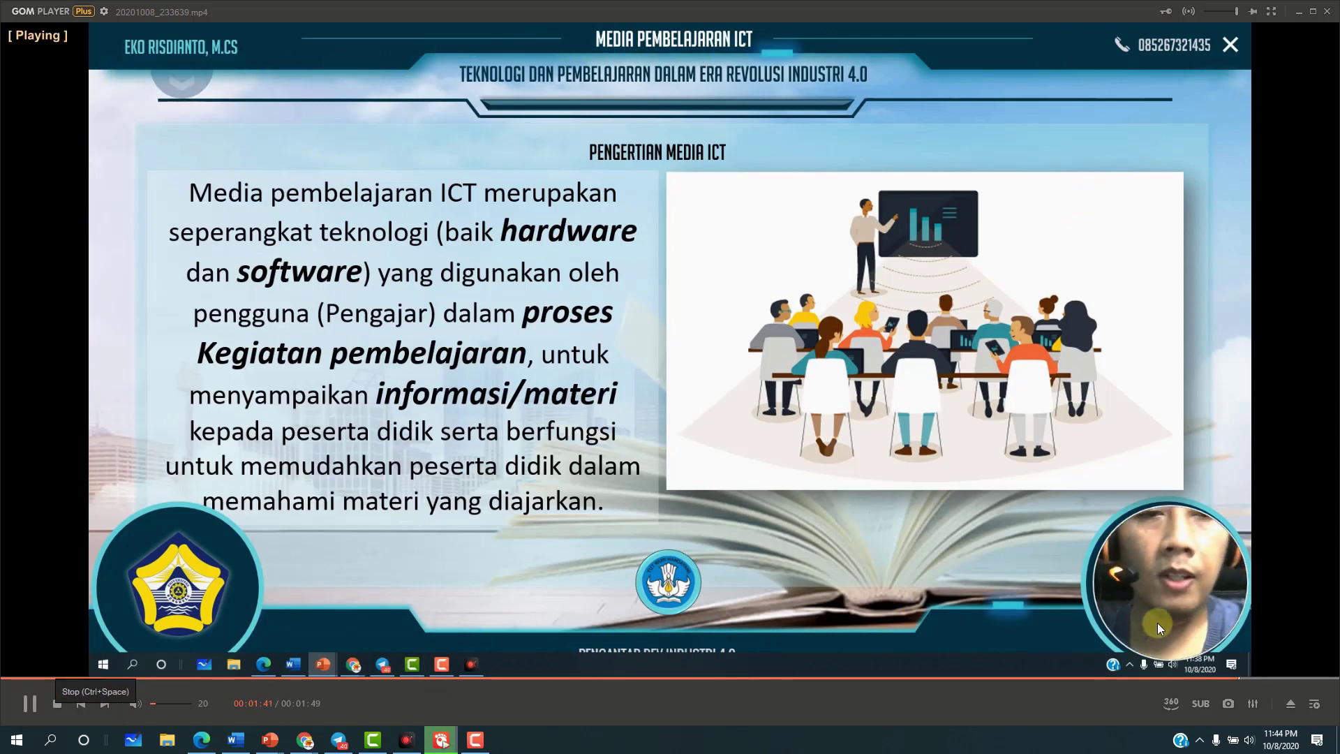
{"action": "left_click", "coordinate": [30, 705]}
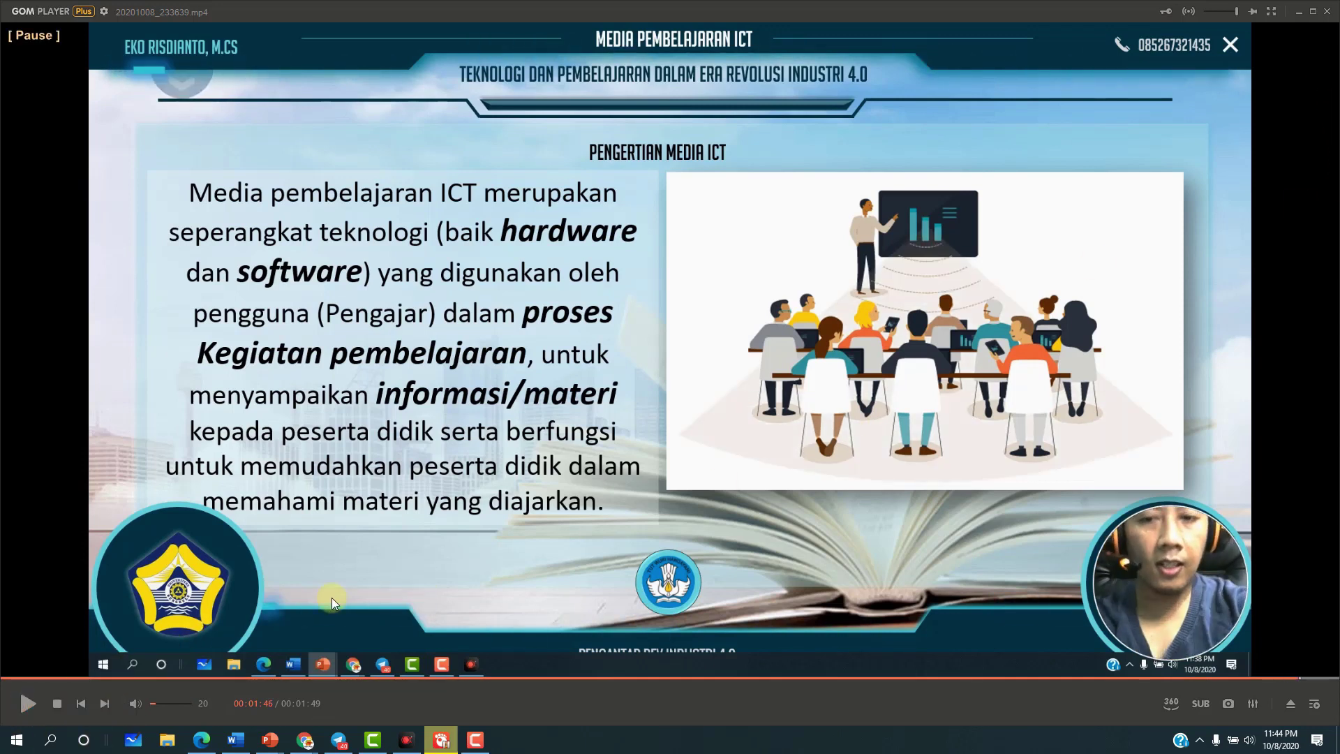
- Minimize the video player, return to ApowerREC and rename the recording 20201008_233639.mp4 as Video Rekaman Materi 1
{"action": "left_click", "coordinate": [1296, 14]}
{"action": "left_click", "coordinate": [406, 739]}
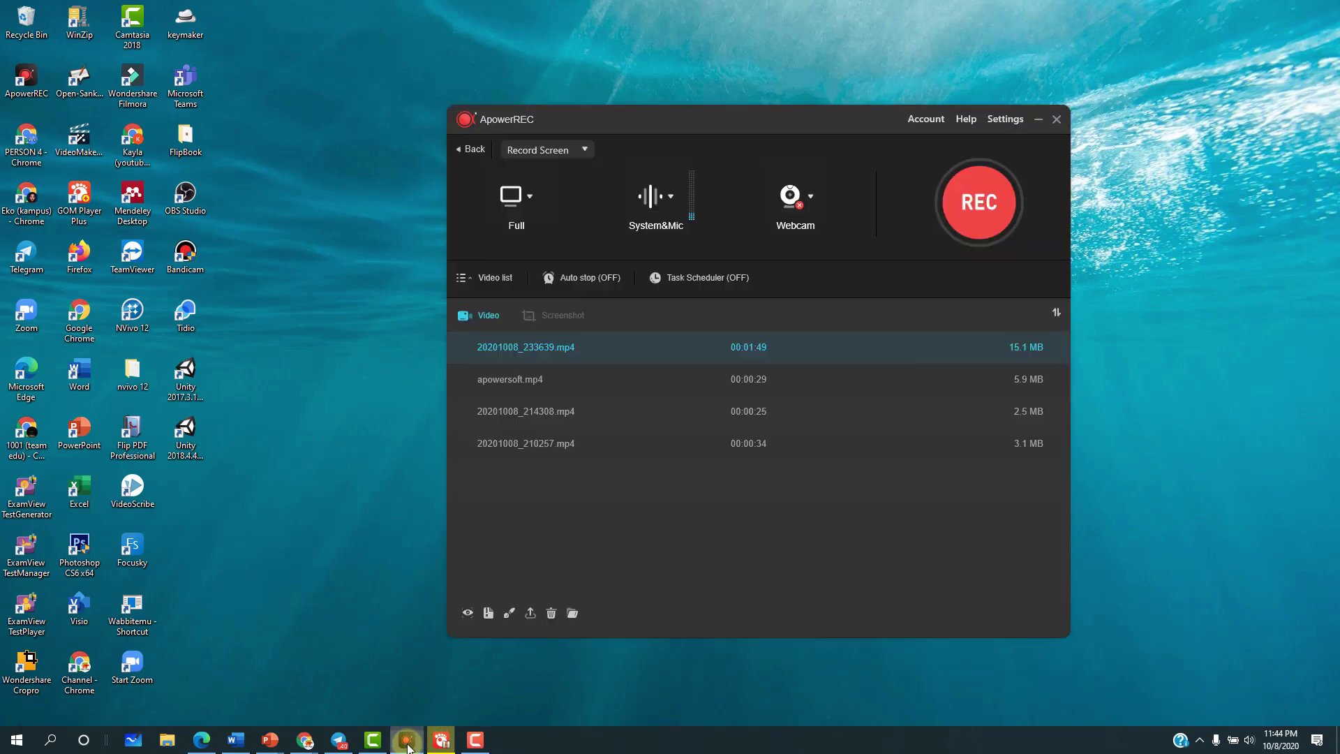
{"action": "right_click", "coordinate": [564, 359]}
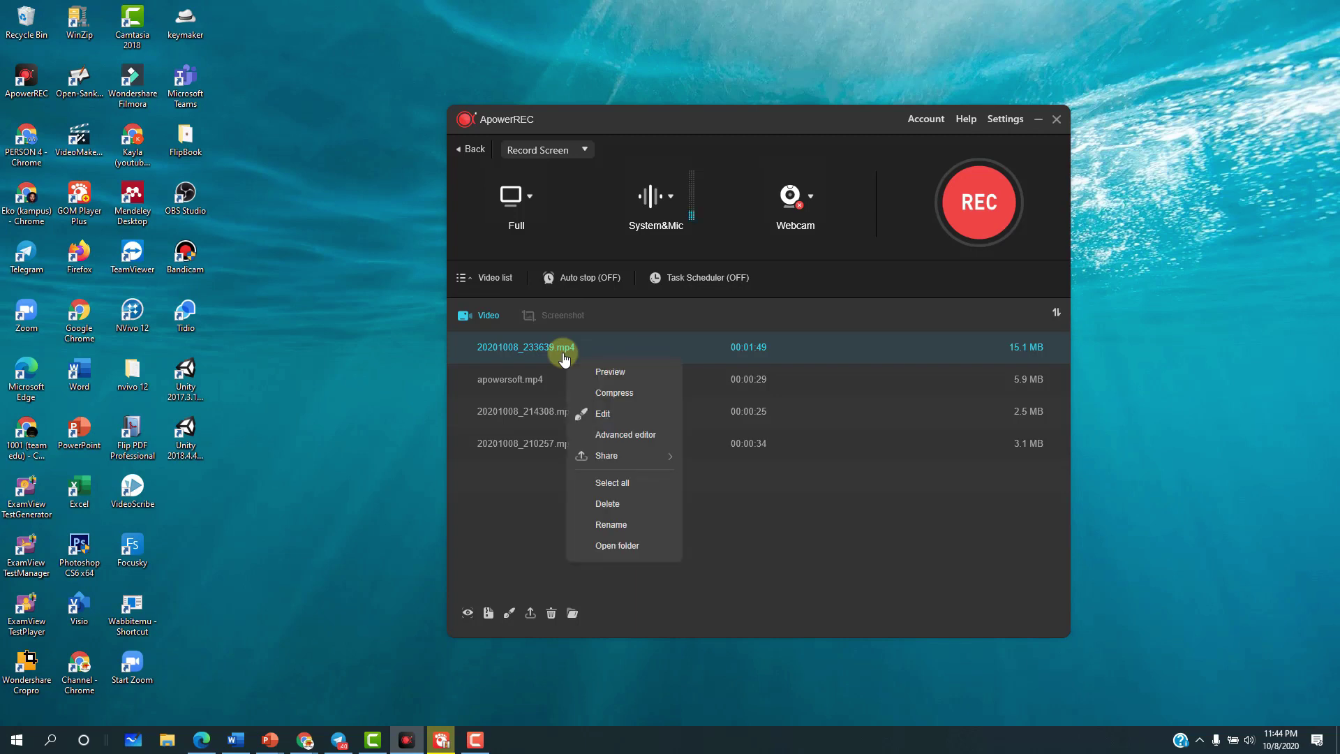
{"action": "left_click", "coordinate": [635, 521]}
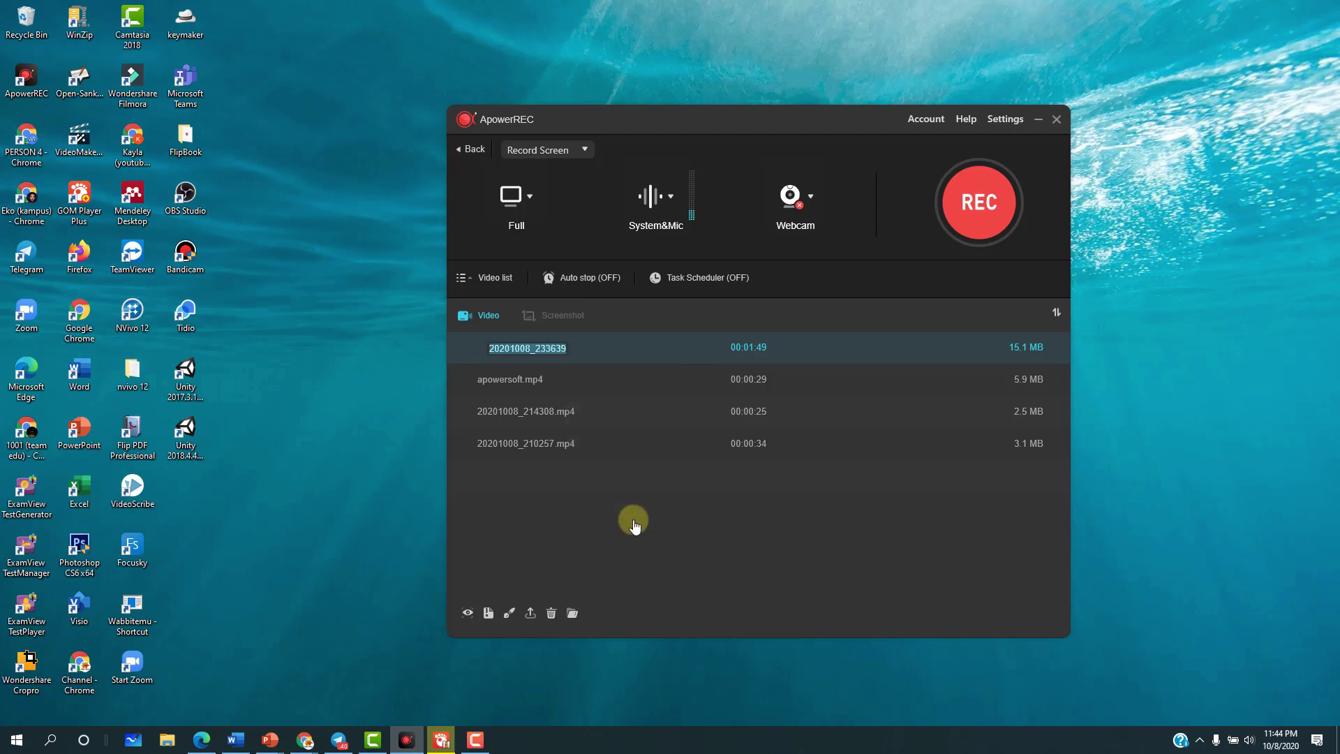
{"action": "type", "text": "Video Rekaman Materi 1"}
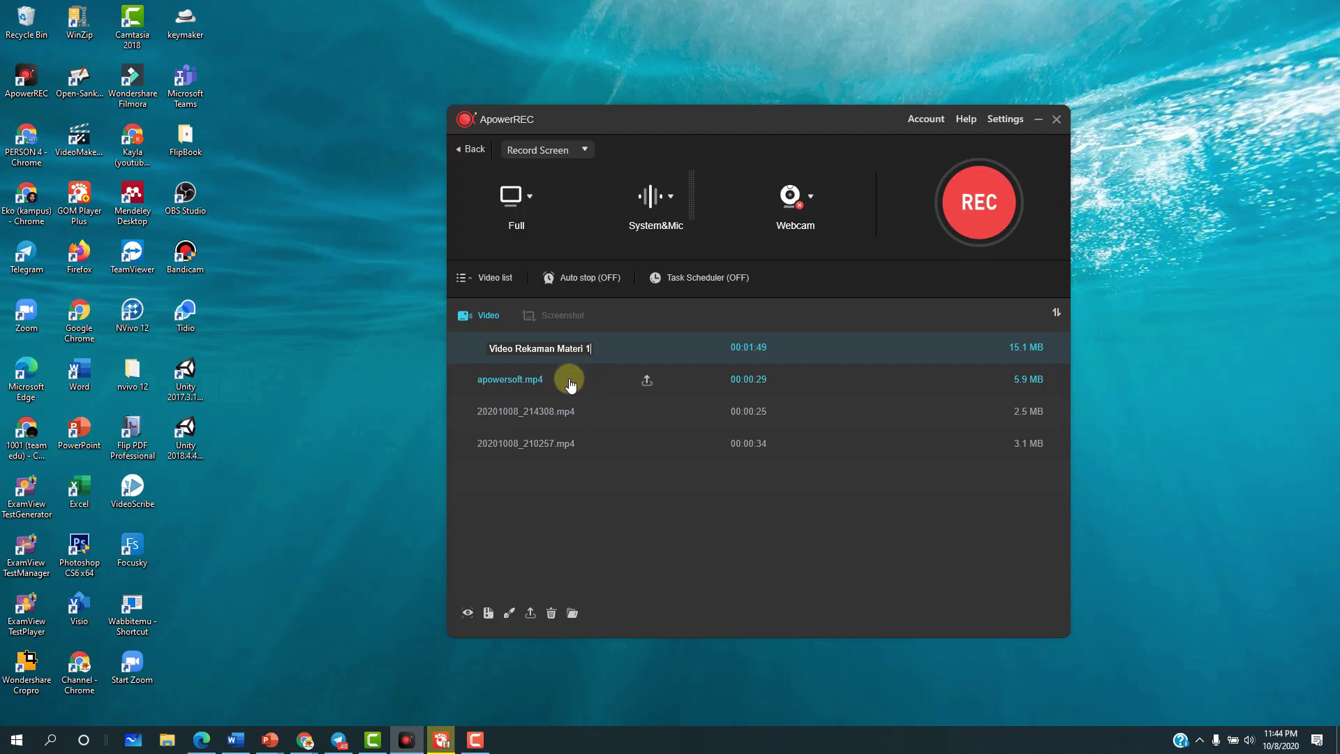
{"action": "left_click", "coordinate": [548, 376]}
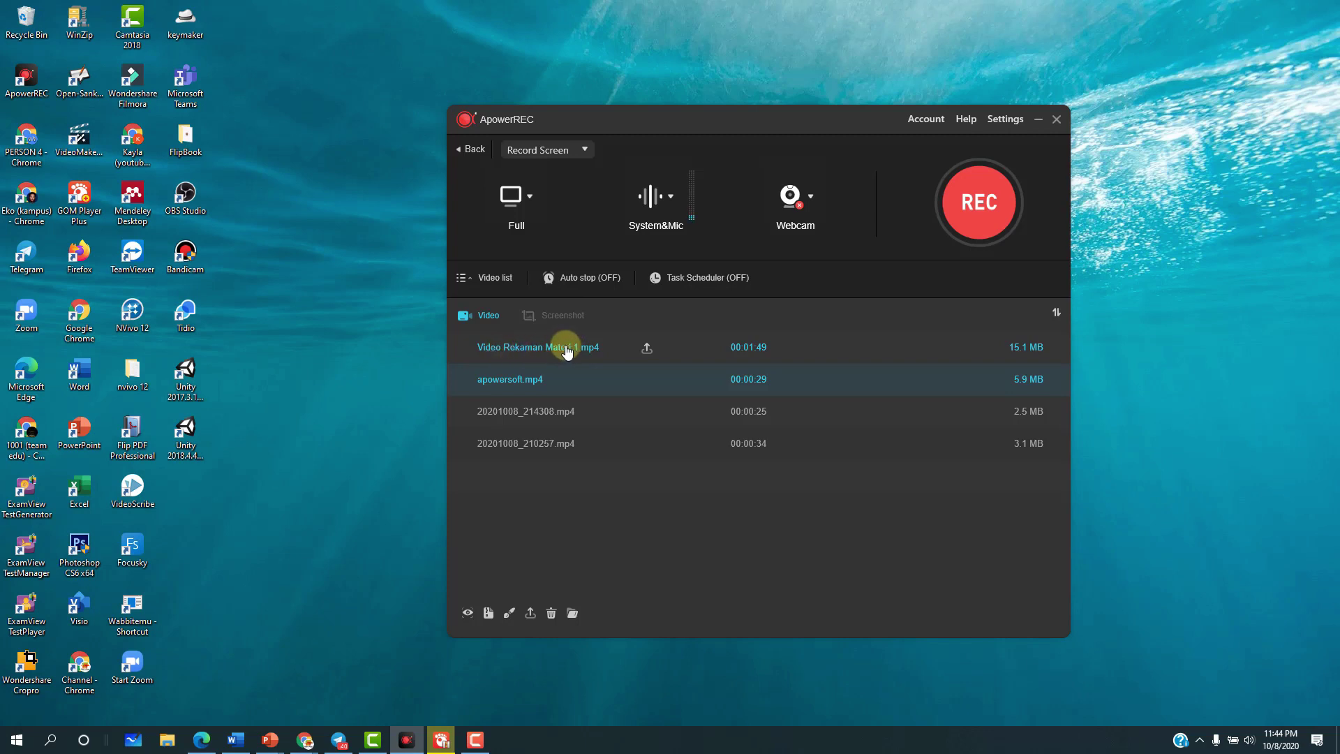
- Open the folder containing Video Rekaman Materi 1.mp4 to view the saved file, and close it again
{"action": "right_click", "coordinate": [533, 349]}
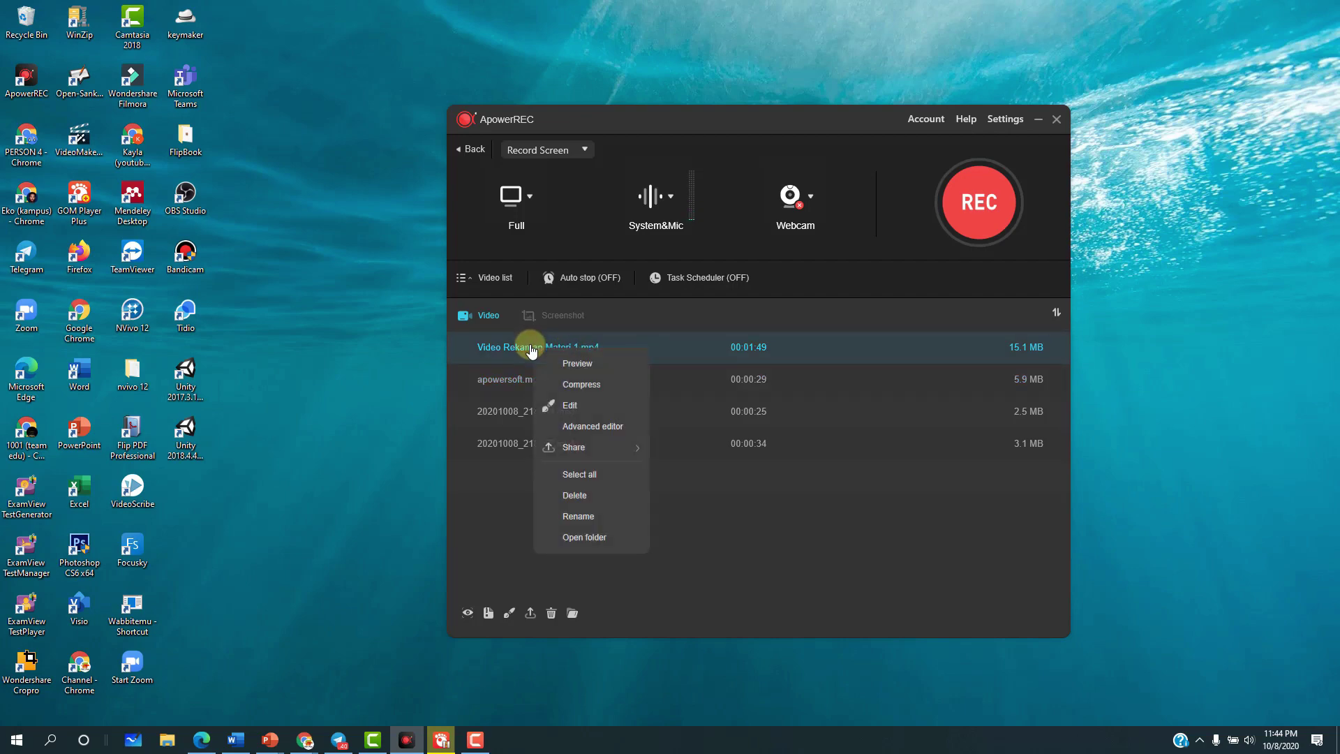
{"action": "left_click", "coordinate": [587, 532]}
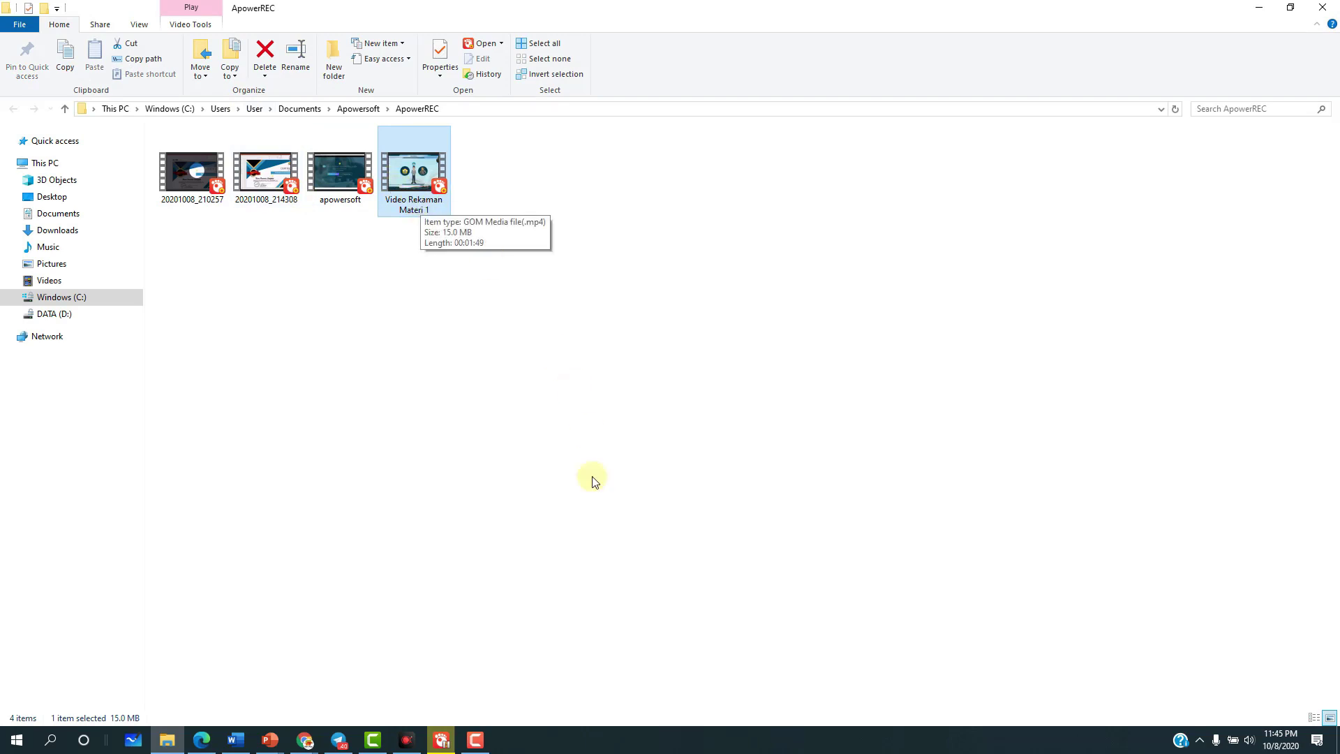
{"action": "left_click", "coordinate": [1322, 7]}
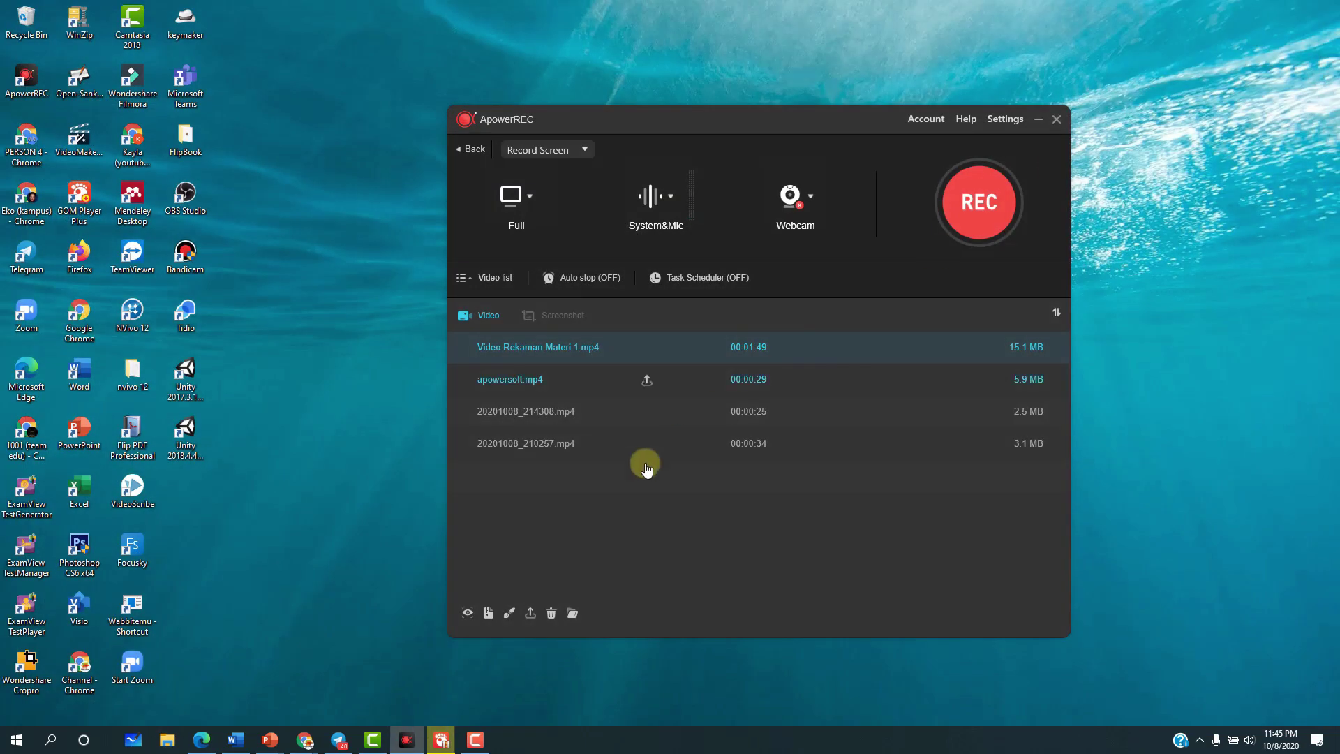
- Open Video Rekaman Materi 1.mp4 in the basic editor and trim its end to 00:01:48
{"action": "right_click", "coordinate": [556, 357]}
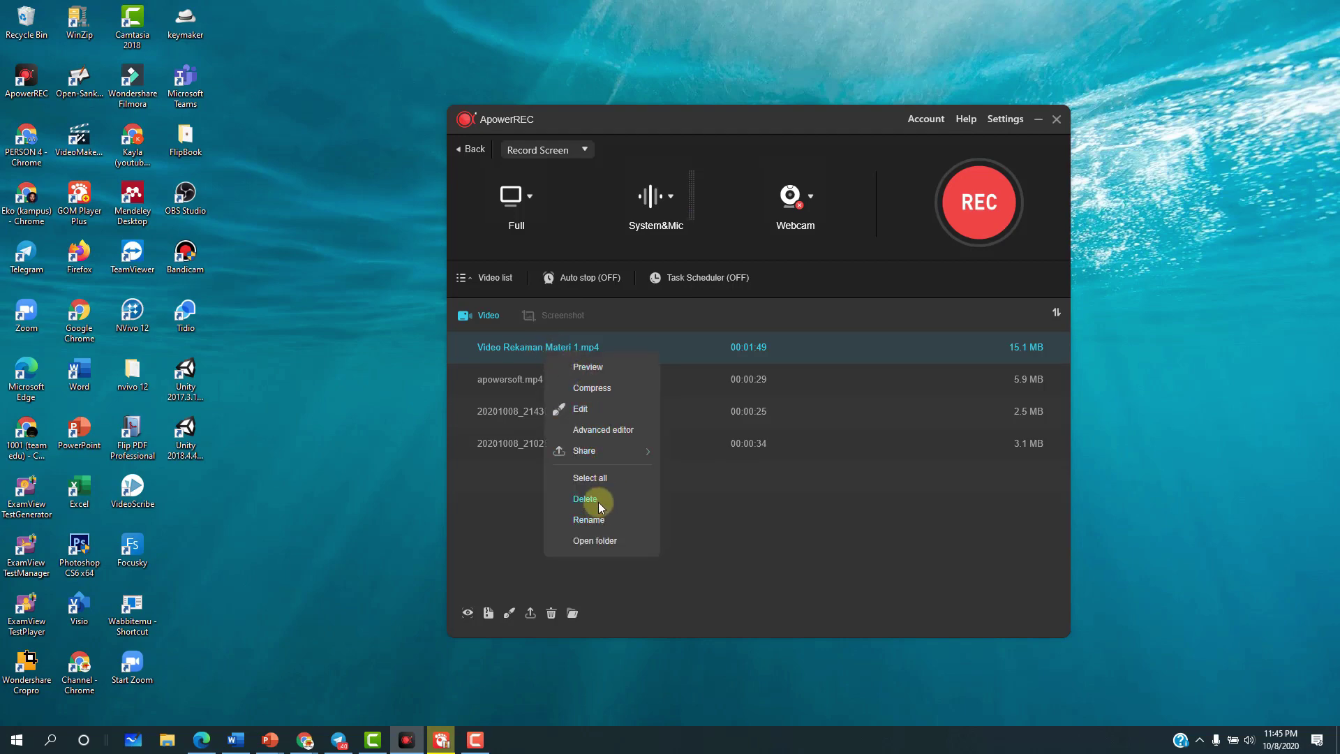
{"action": "left_click", "coordinate": [580, 409]}
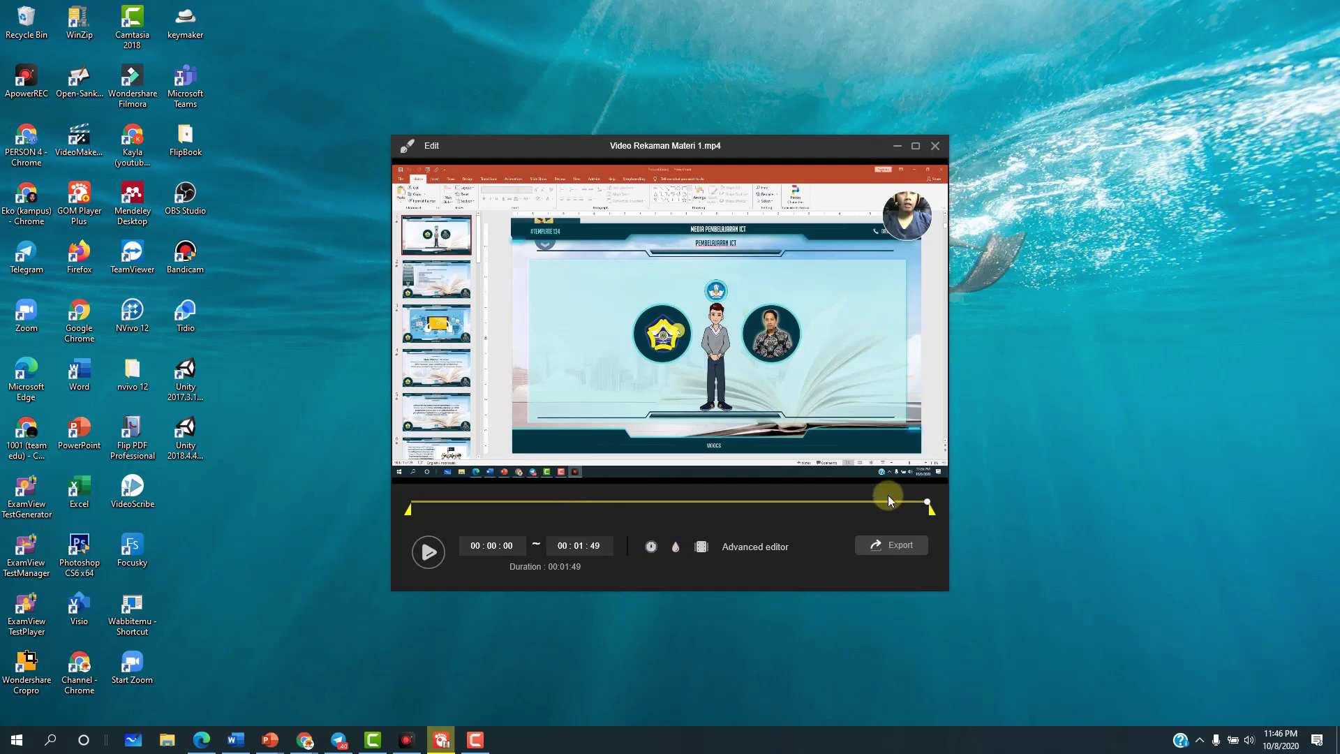
{"action": "mouse_move", "coordinate": [930, 507]}
{"action": "left_mouse_down"}
{"action": "mouse_move", "coordinate": [595, 506]}
{"action": "mouse_move", "coordinate": [925, 496]}
{"action": "left_mouse_up"}
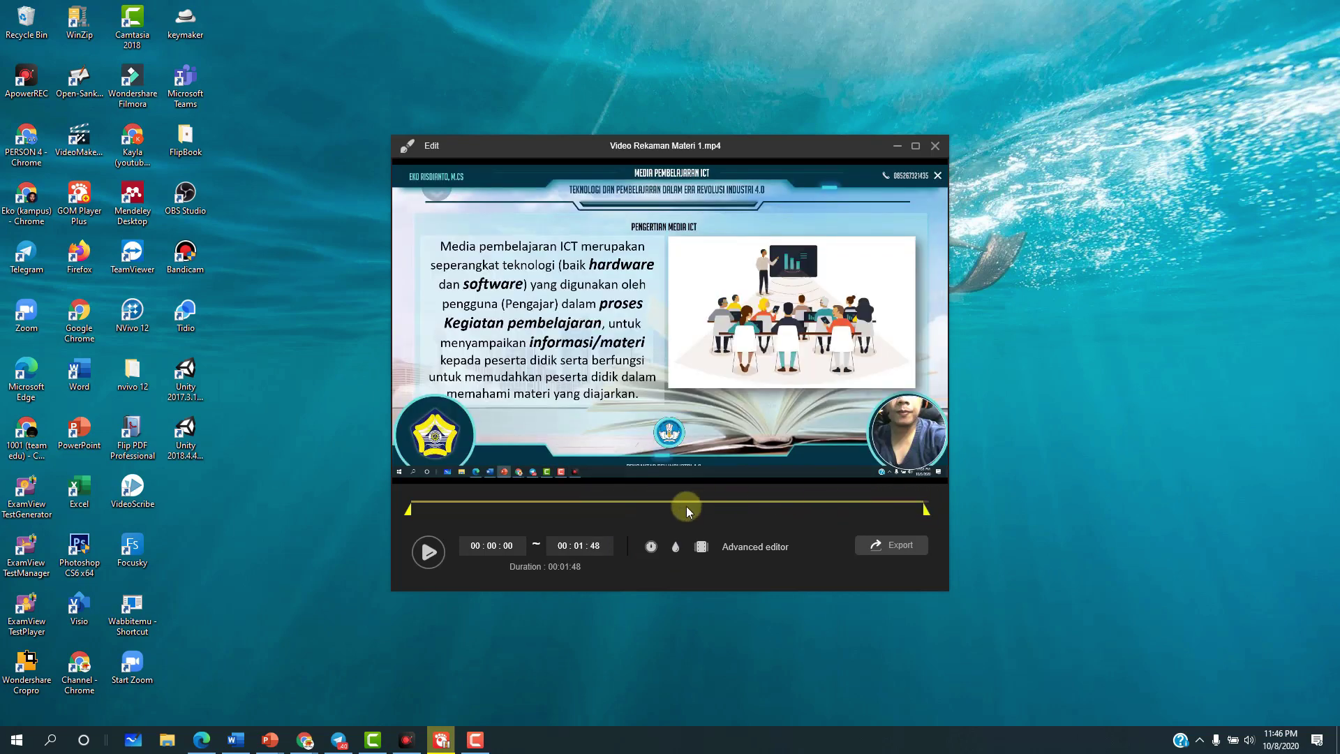
- Examine the image and text watermark options for the clip, cancelling both without adding a watermark
{"action": "left_click", "coordinate": [677, 546]}
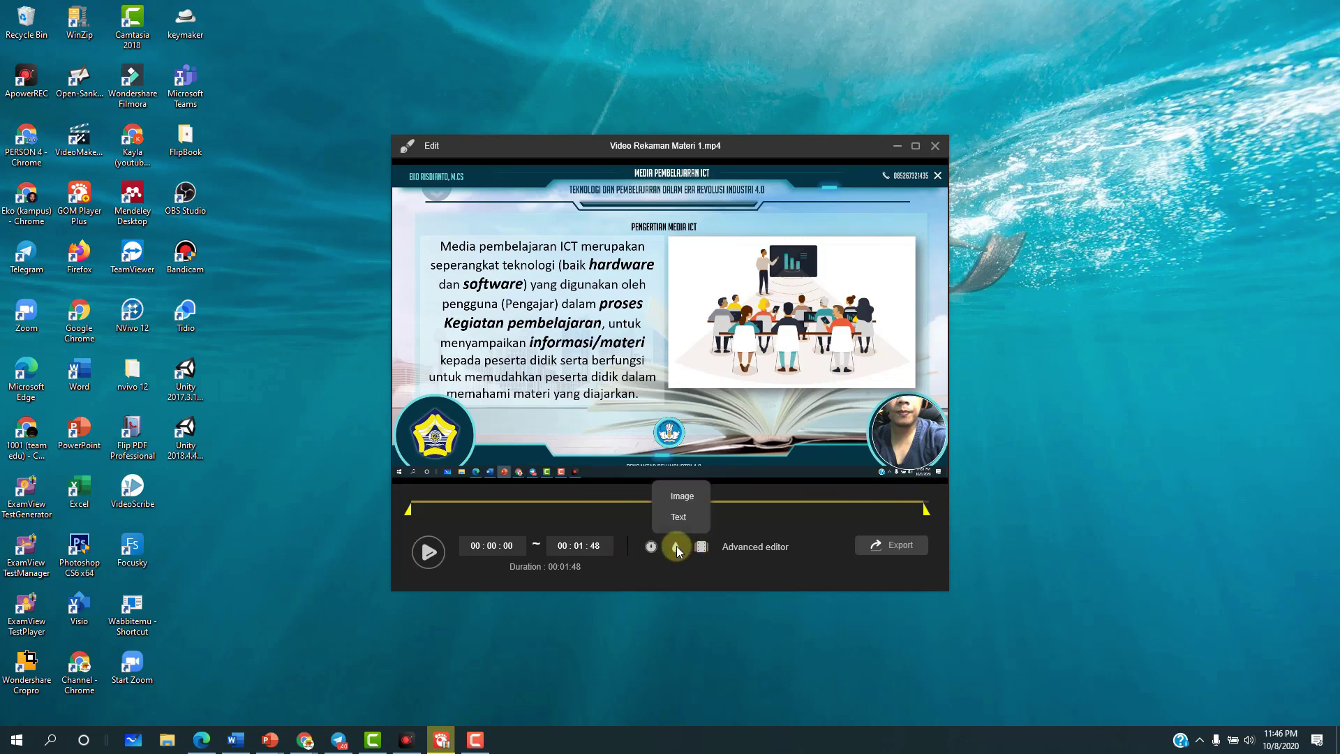
{"action": "left_click", "coordinate": [681, 497]}
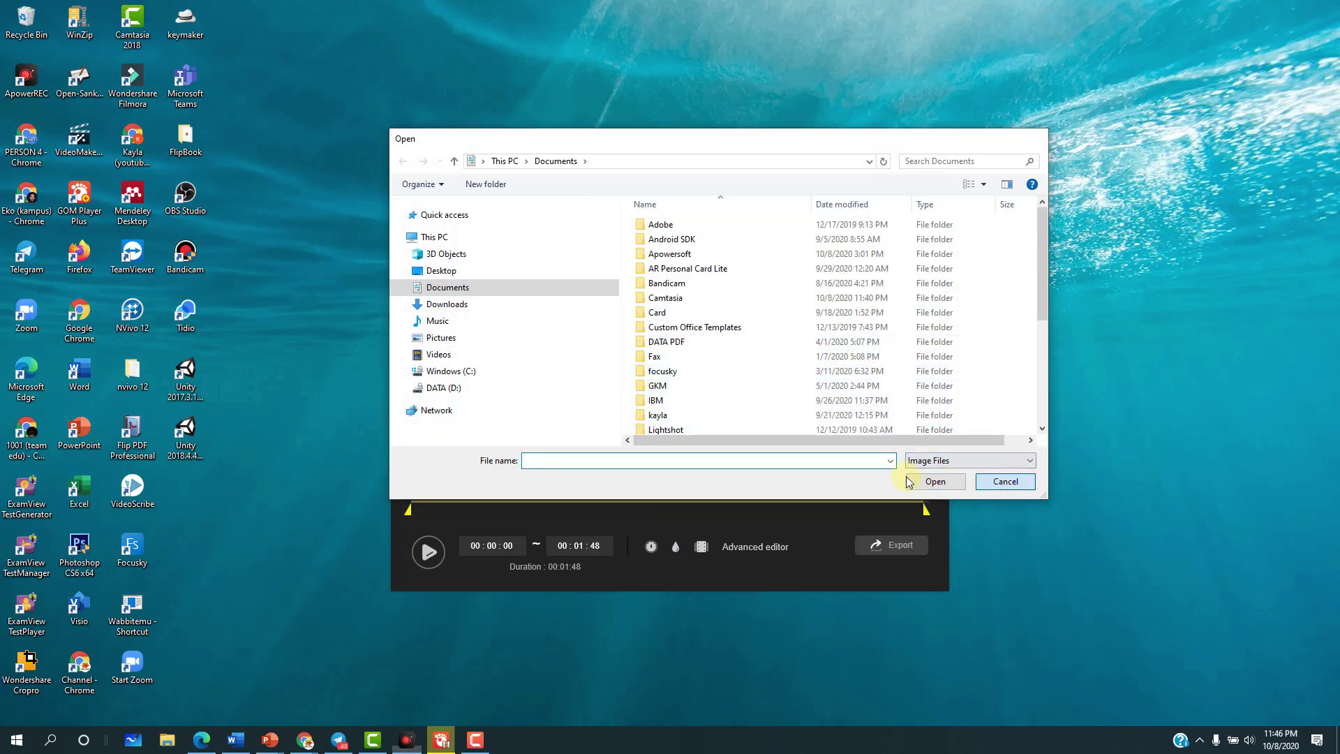
{"action": "key", "text": "Escape"}
{"action": "mouse_move", "coordinate": [672, 549]}
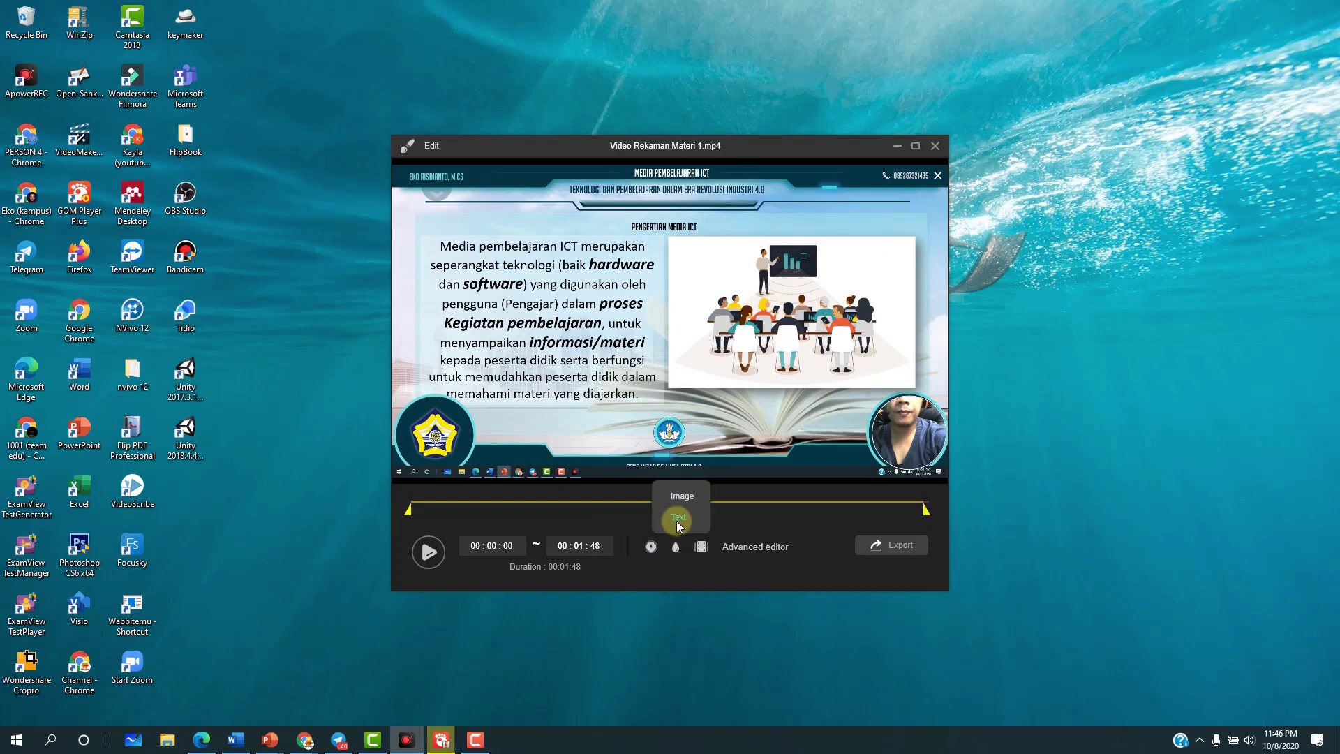
{"action": "left_click", "coordinate": [677, 519]}
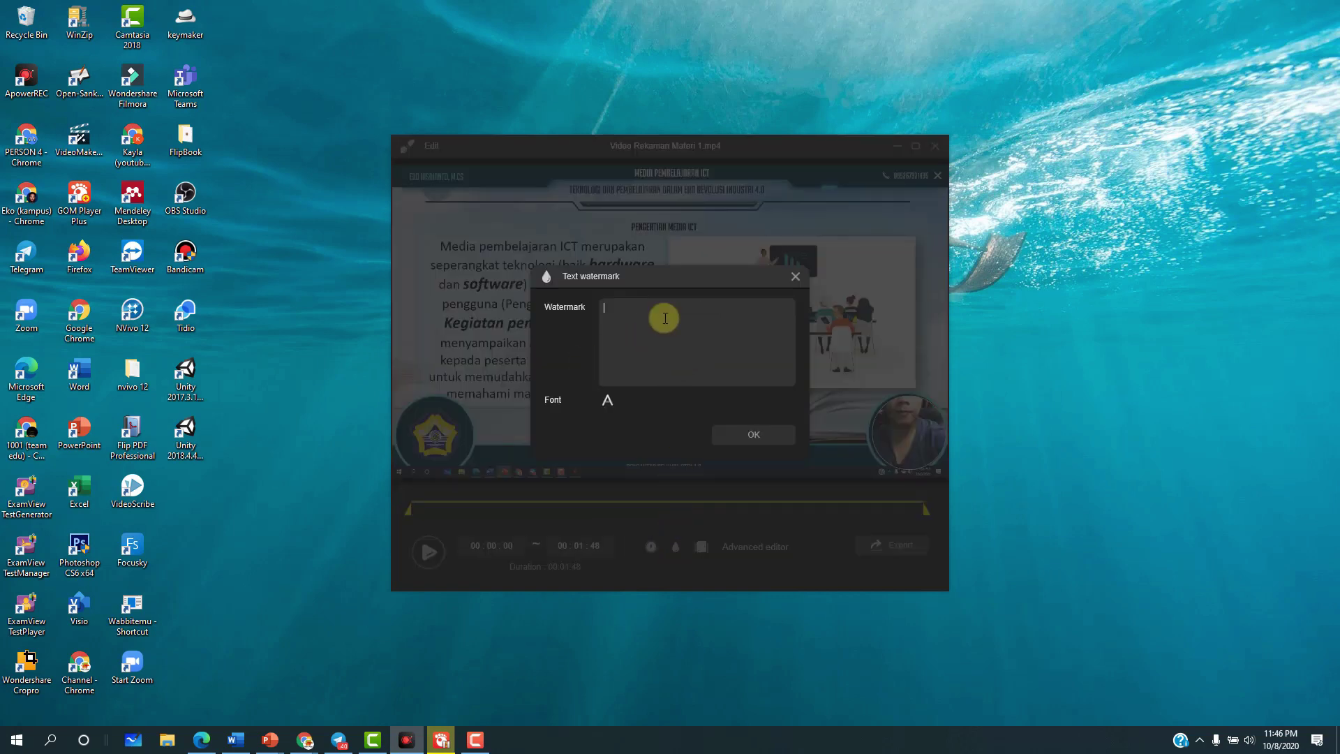
{"action": "left_click_drag", "start_coordinate": [729, 277], "coordinate": [688, 221]}
{"action": "left_click", "coordinate": [601, 264]}
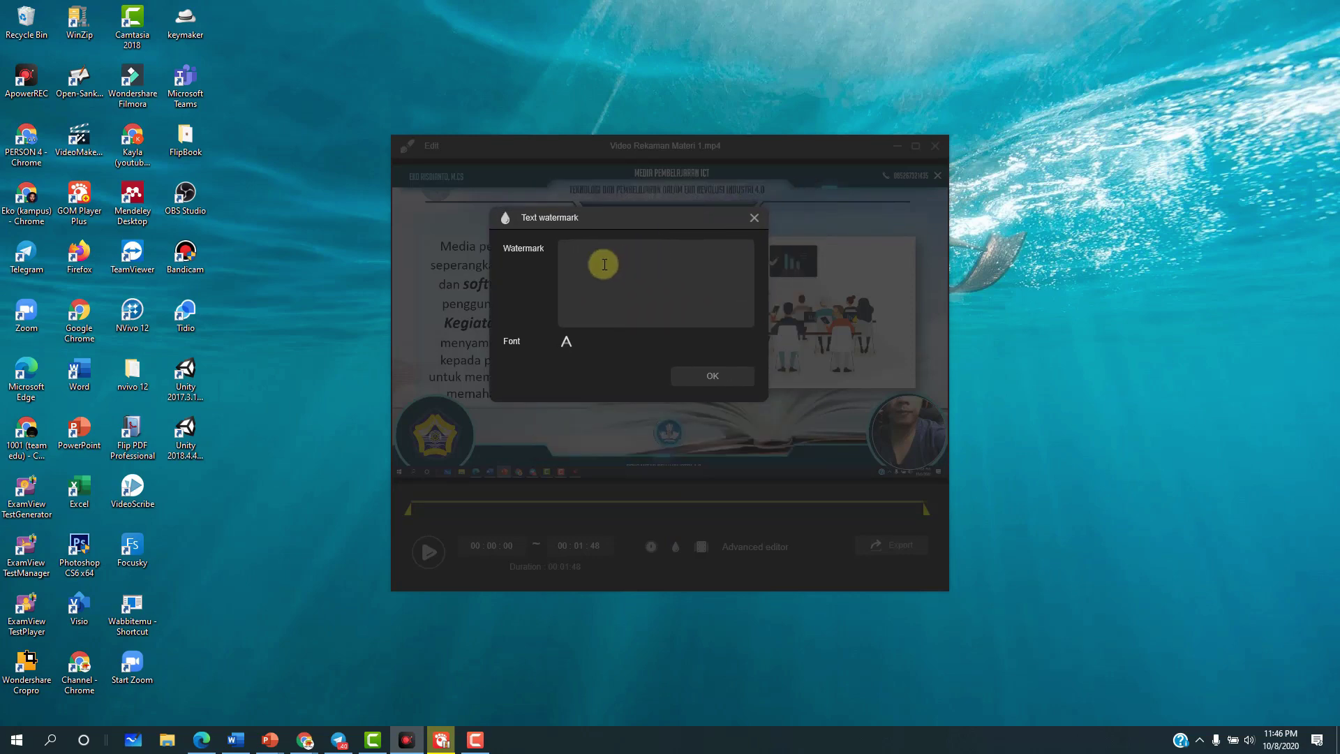
{"action": "left_click", "coordinate": [753, 220]}
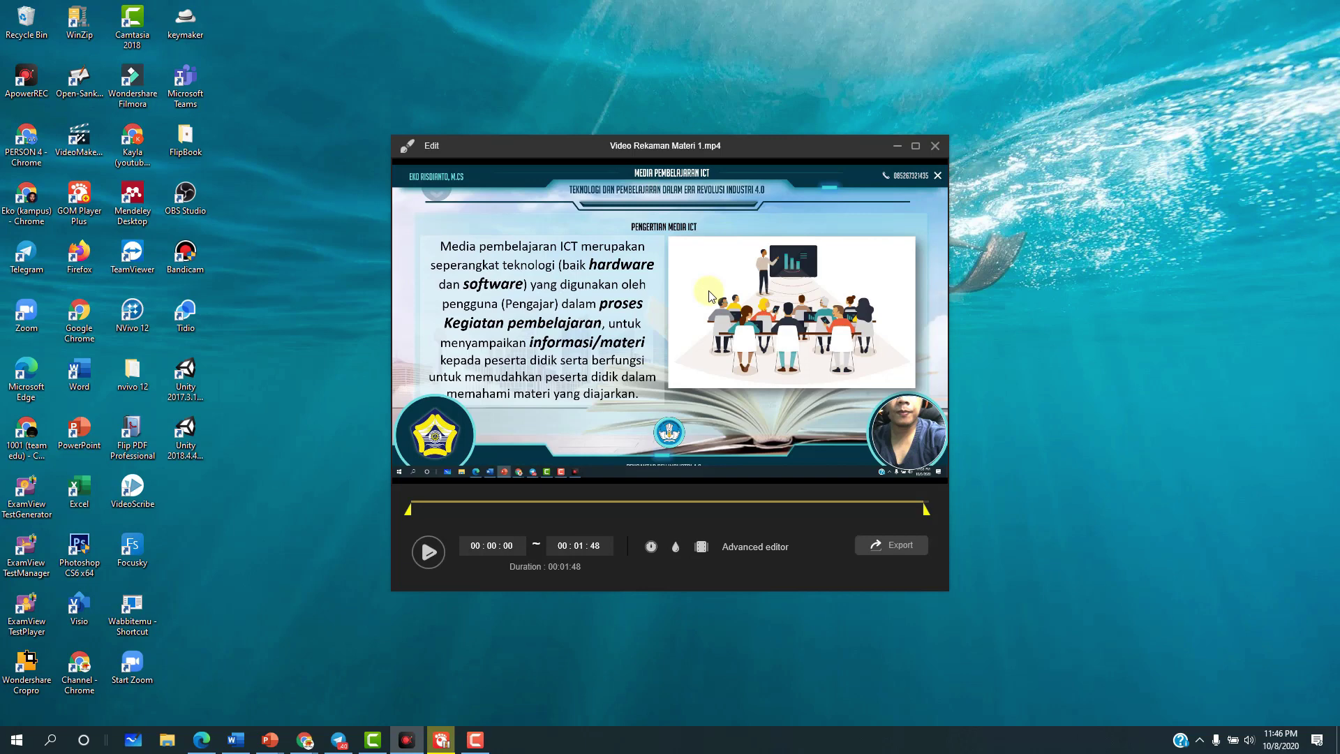
- Add a video intro with the title Video Pembelajaran and the subtitle Materi X
{"action": "left_click", "coordinate": [702, 548]}
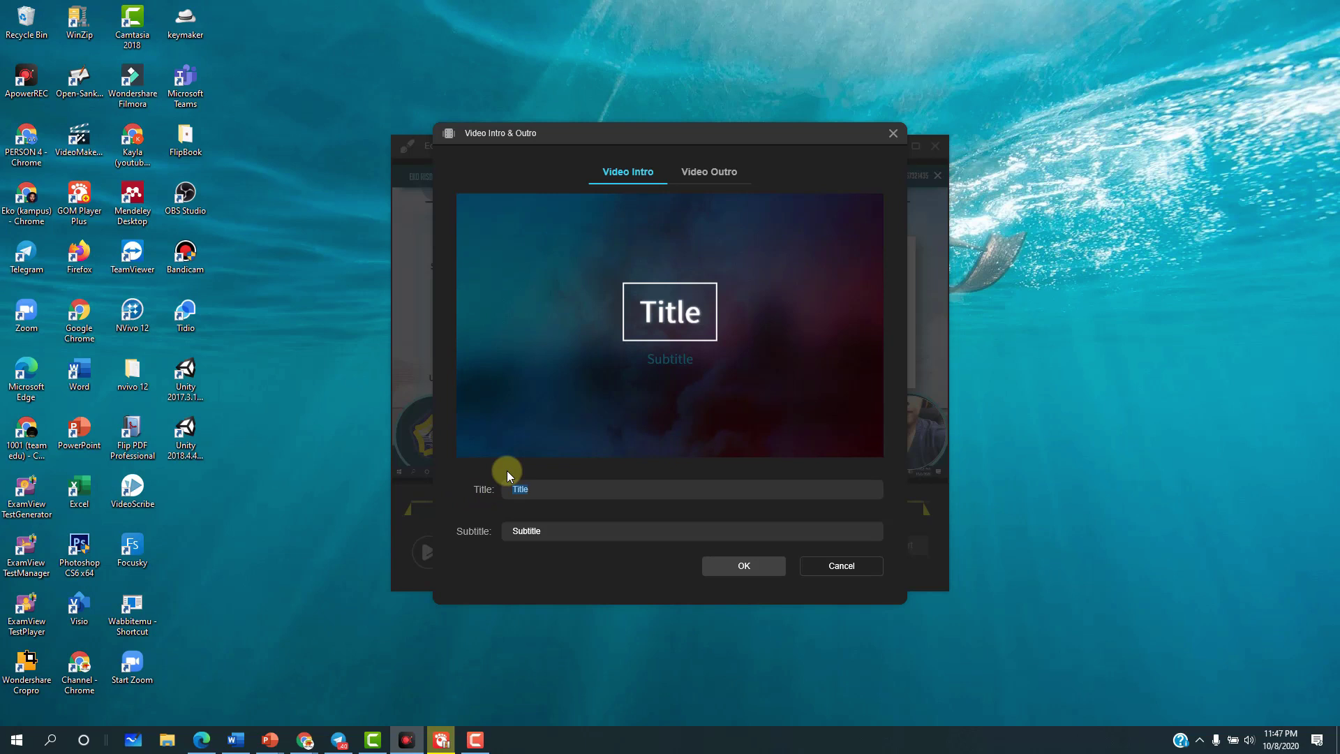
{"action": "type", "text": "Video"}
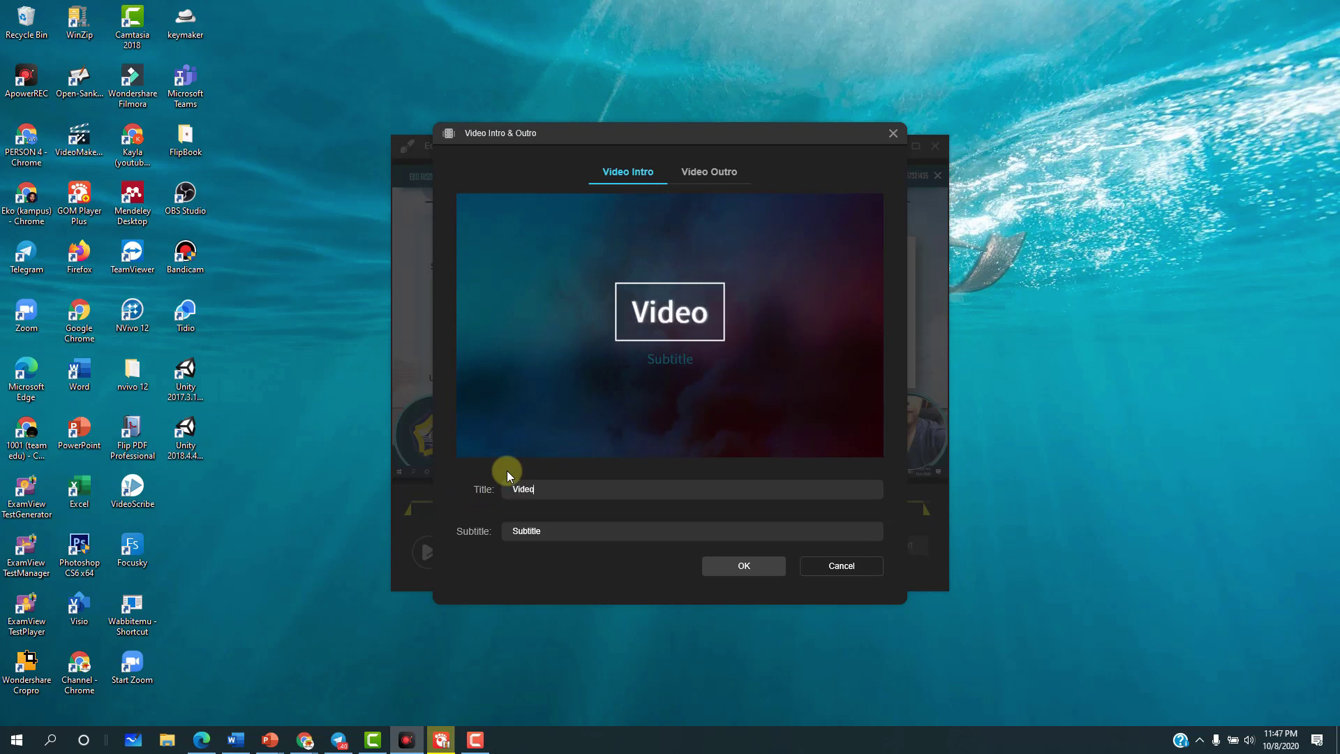
{"action": "type", "text": " Pembelajaran"}
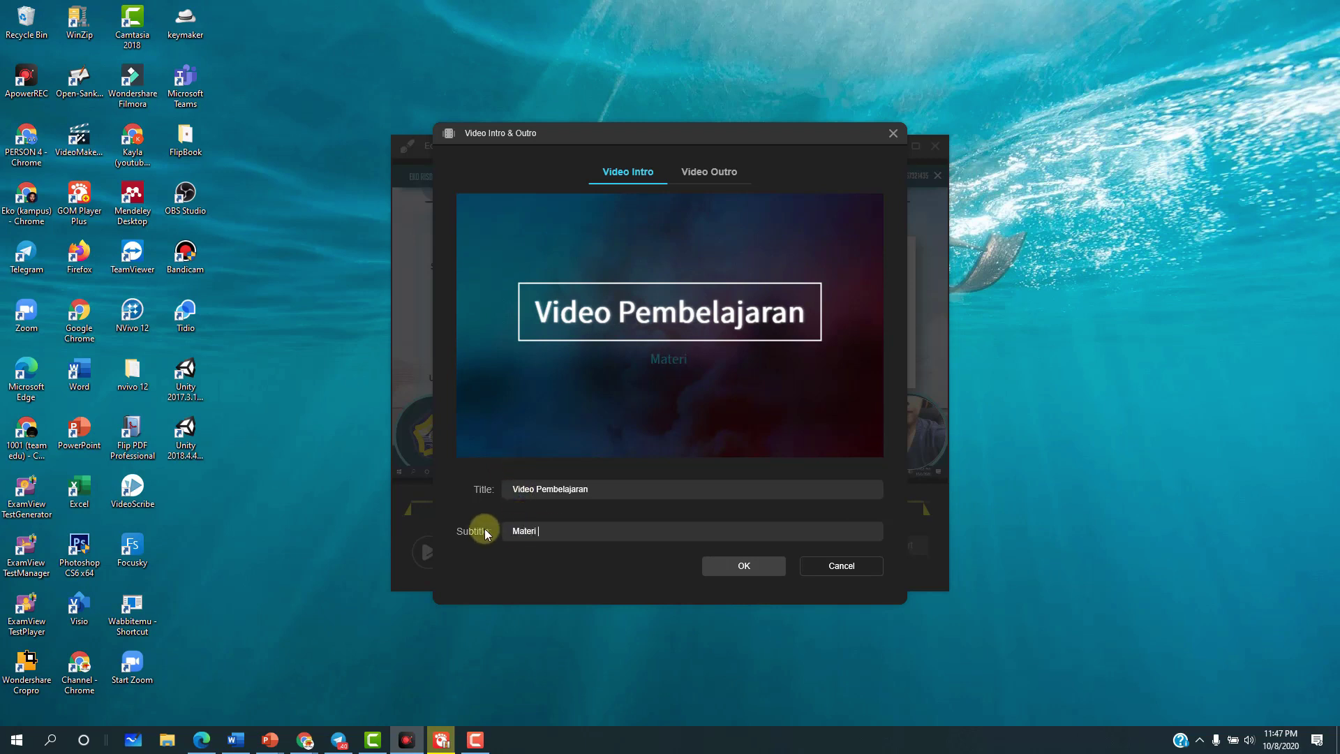
{"action": "left_click", "coordinate": [725, 564]}
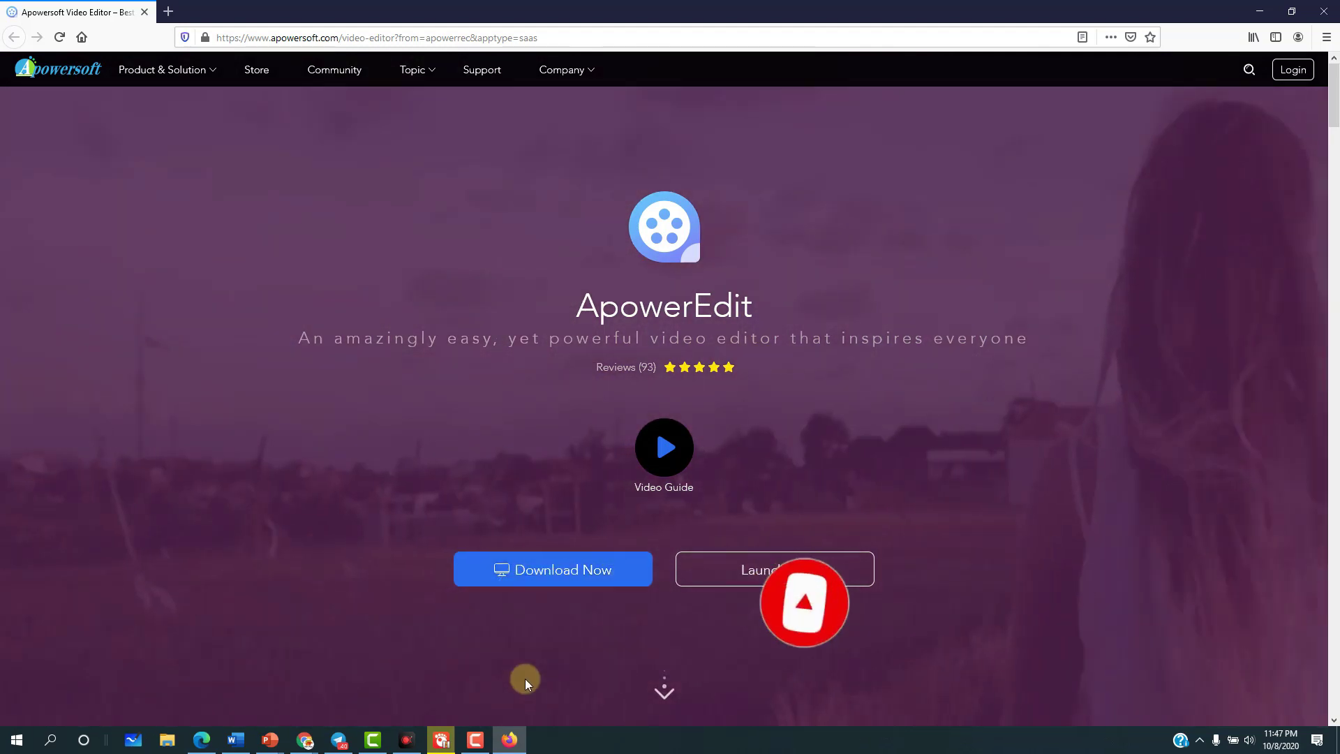
- Return to the ApowerREC clip editor and set the video outro's title to Jangan Lupa Subcri
{"action": "left_click", "coordinate": [406, 739]}
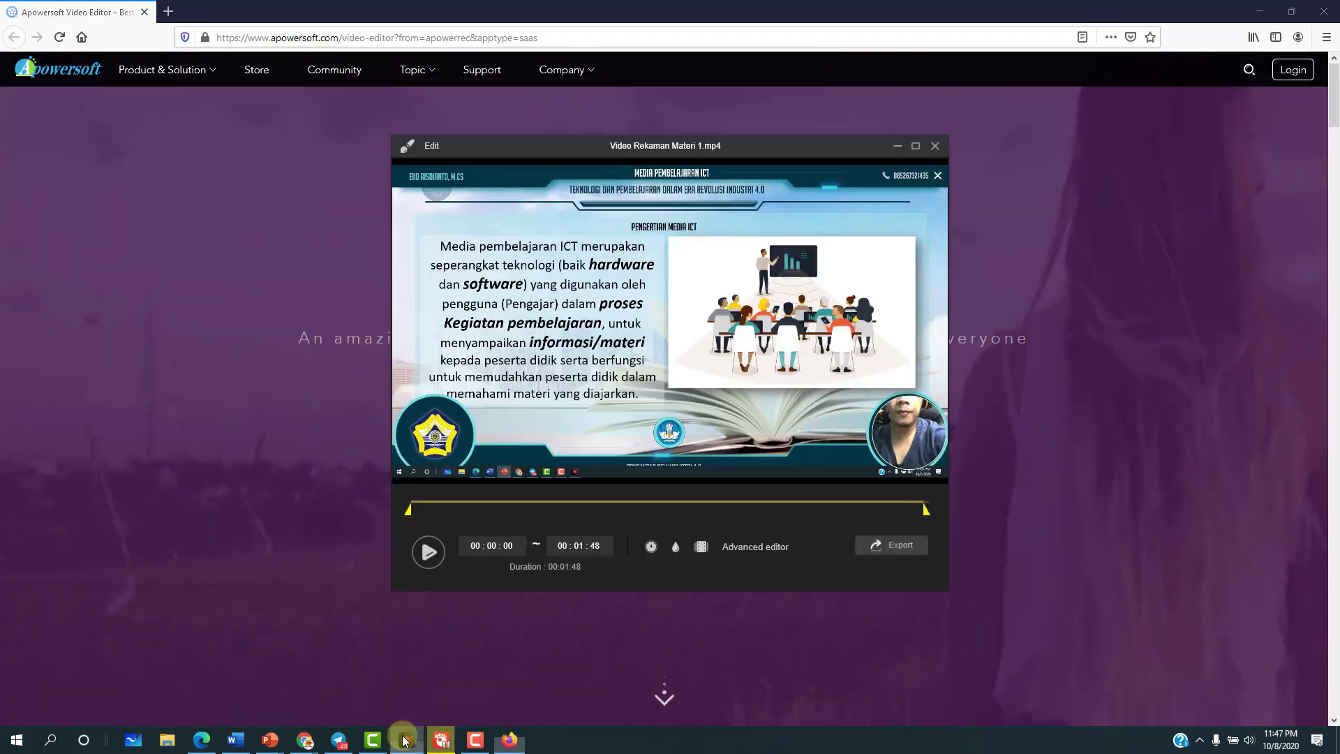
{"action": "left_click", "coordinate": [701, 545]}
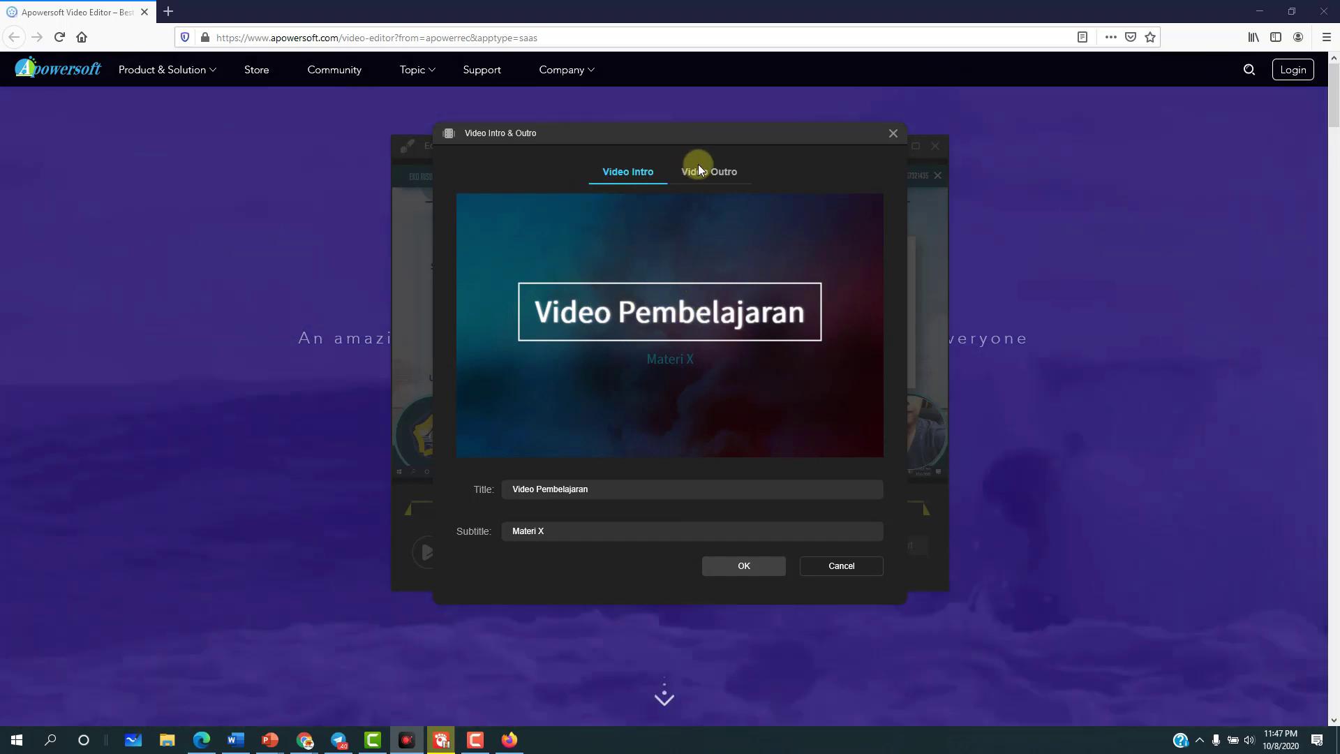
{"action": "left_click", "coordinate": [702, 173]}
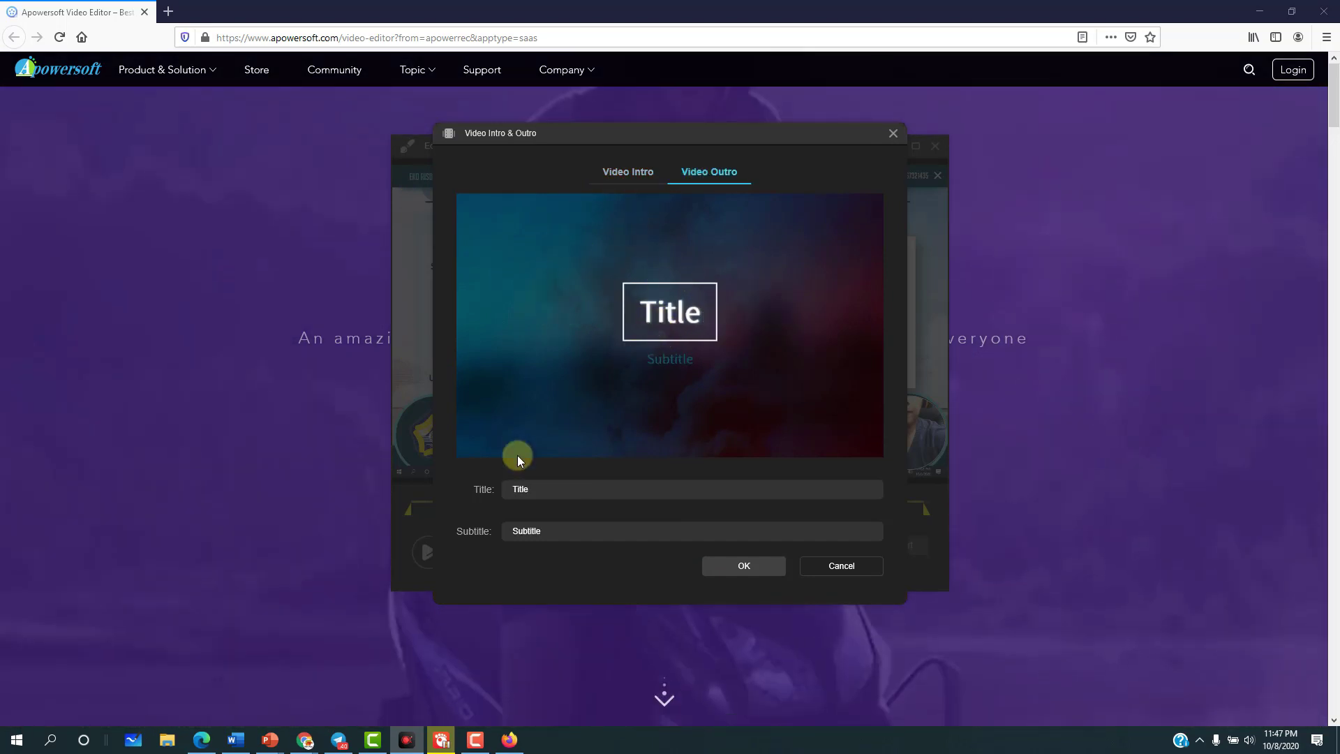
{"action": "double_click", "coordinate": [547, 488]}
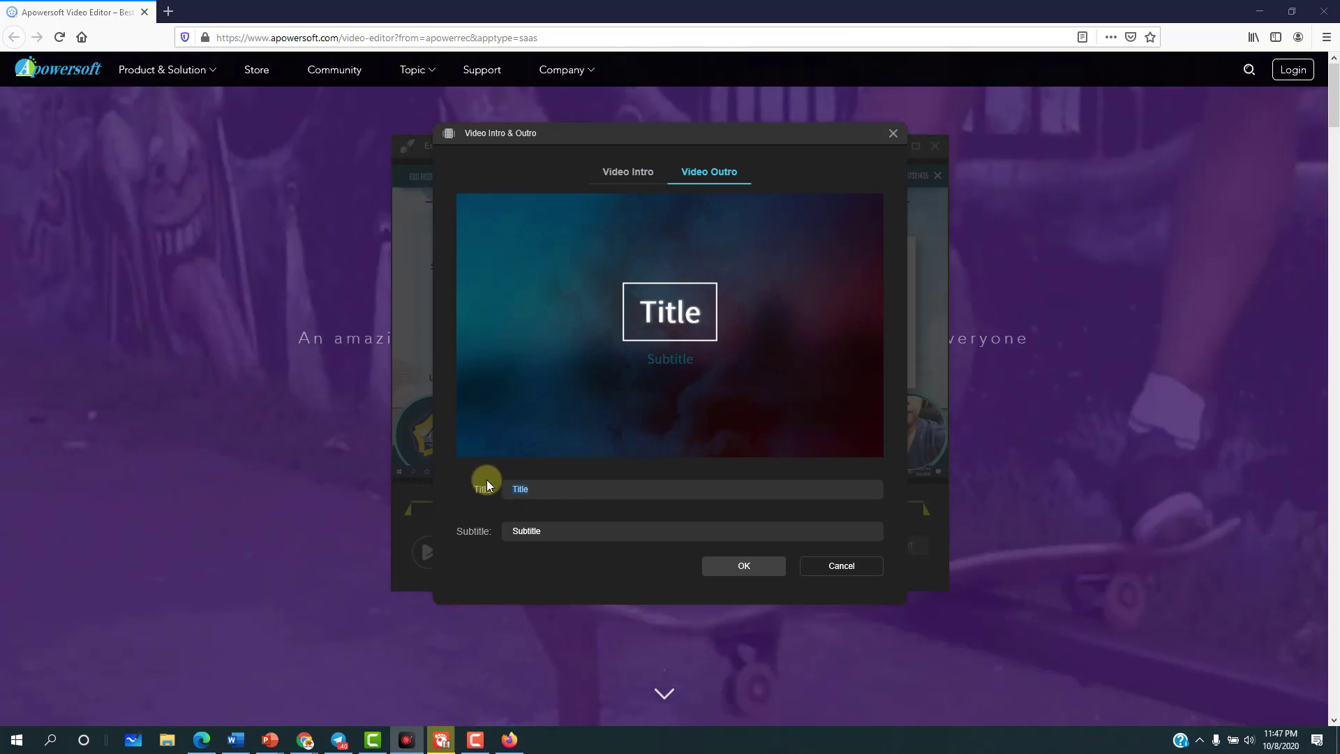
{"action": "type", "text": "J"}
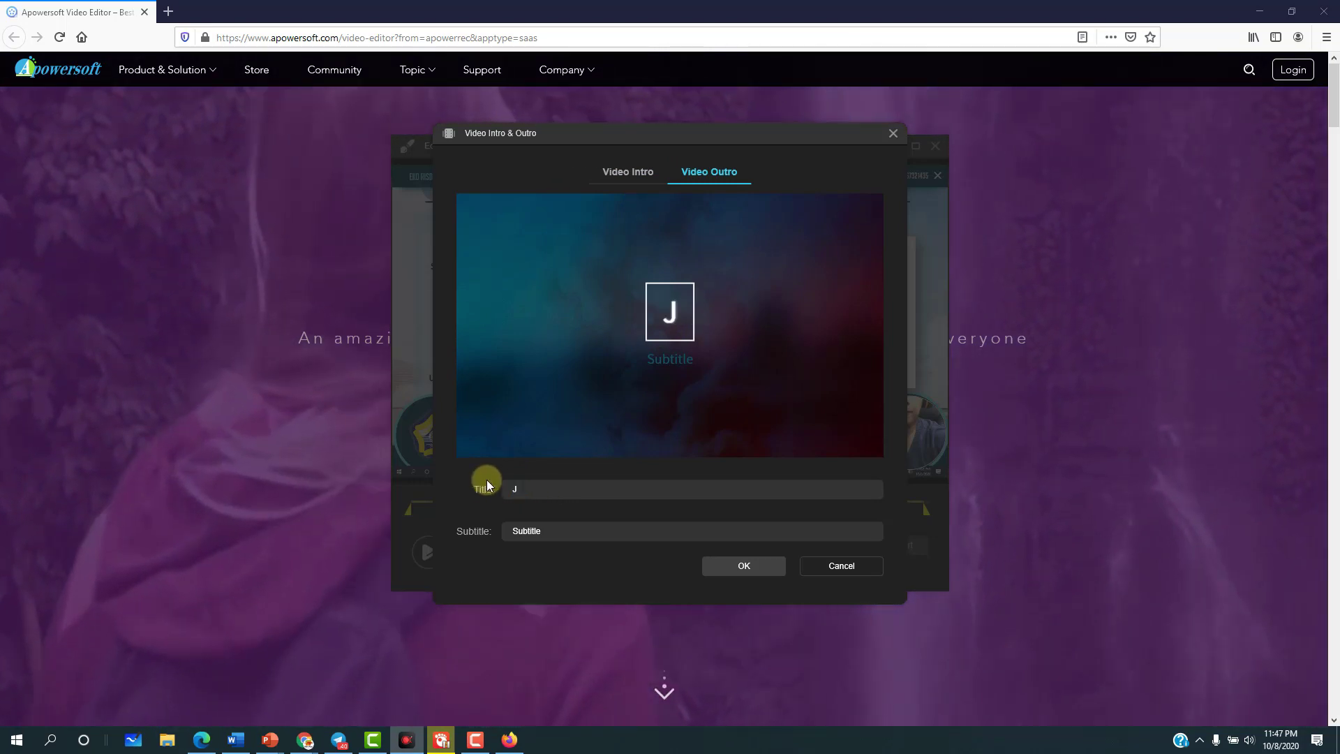
{"action": "type", "text": "angan Lupa Su"}
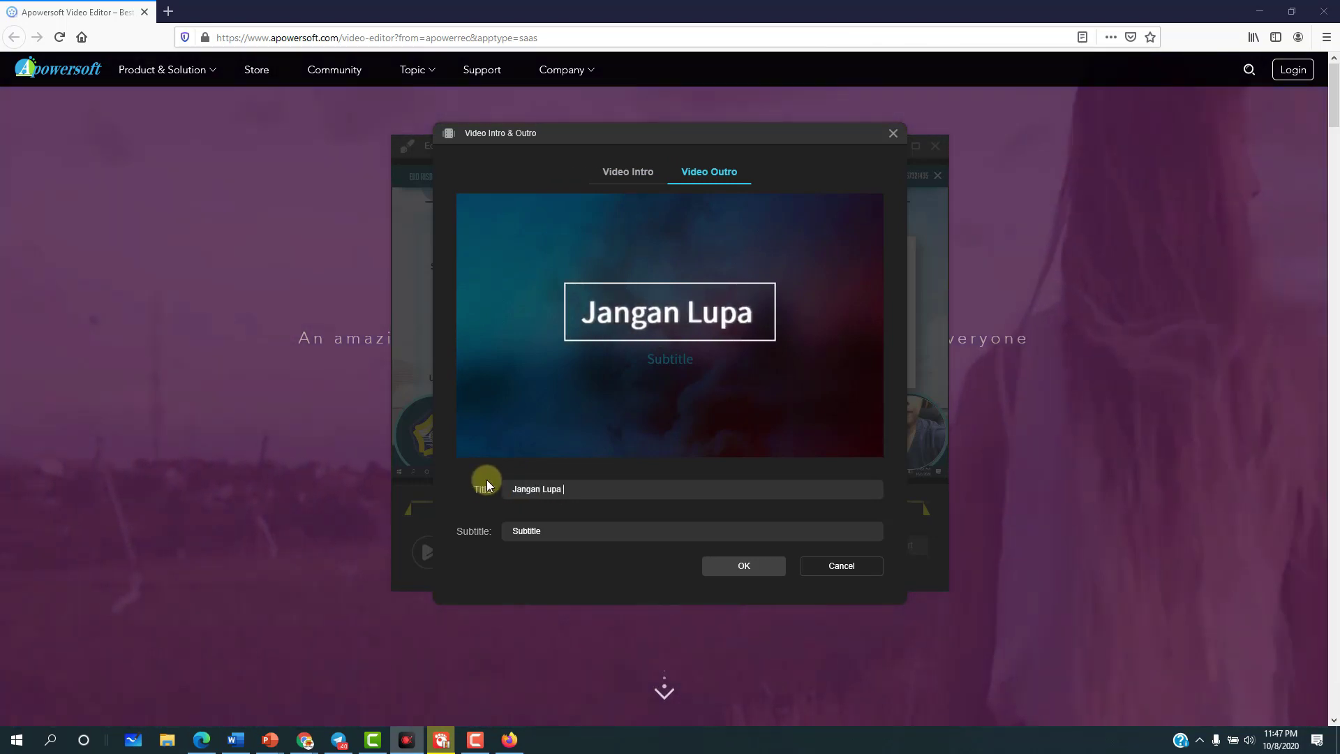
{"action": "type", "text": "bcri"}
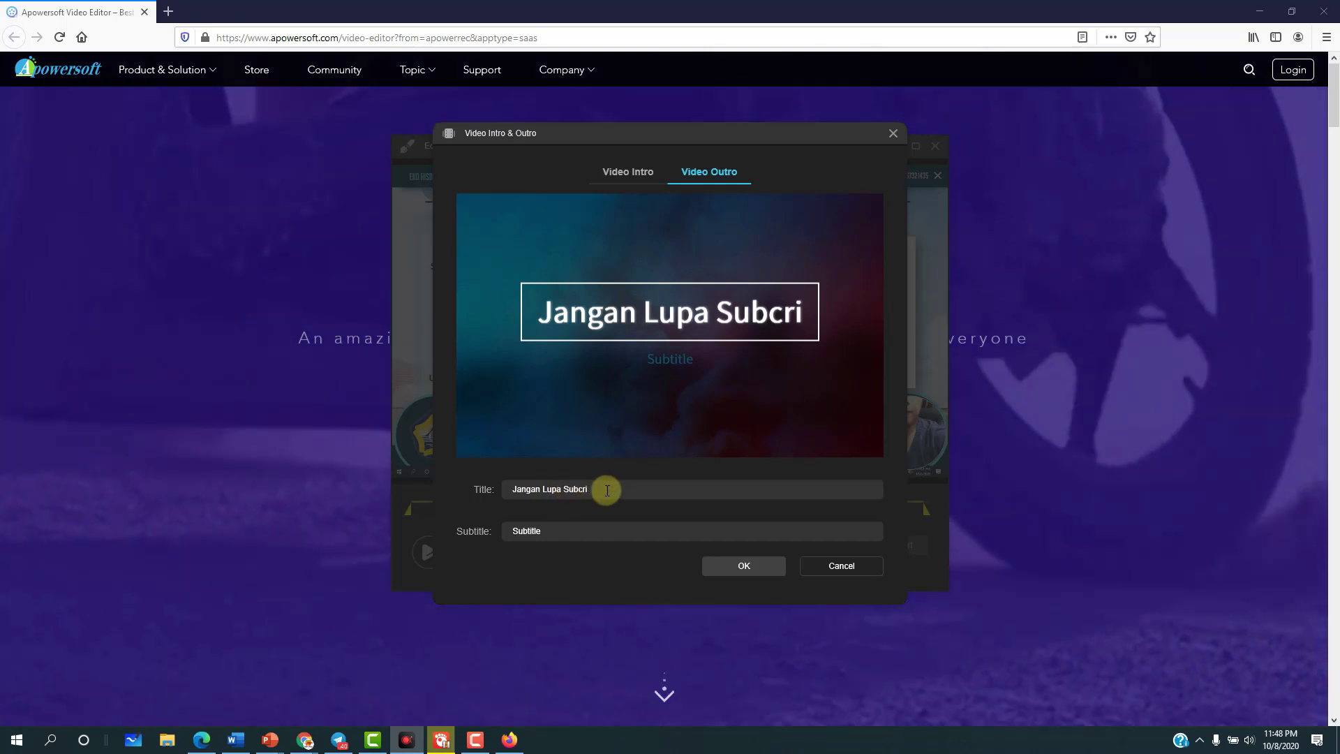
{"action": "left_click_drag", "start_coordinate": [606, 489], "coordinate": [494, 491]}
{"action": "left_click", "coordinate": [594, 491]}
- Set the outro's subtitle to 1001tutorial.com and apply the outro to the clip
{"action": "left_click", "coordinate": [528, 530]}
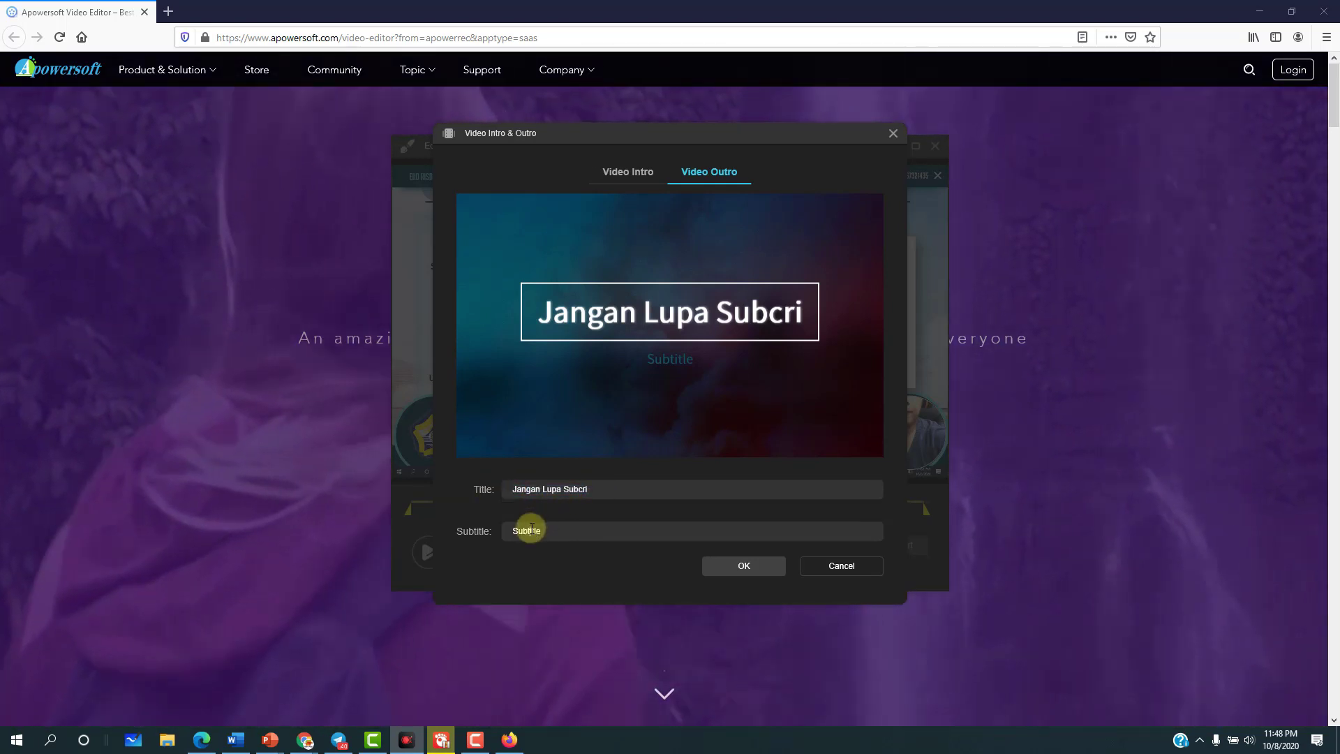
{"action": "left_click_drag", "start_coordinate": [566, 531], "coordinate": [447, 530]}
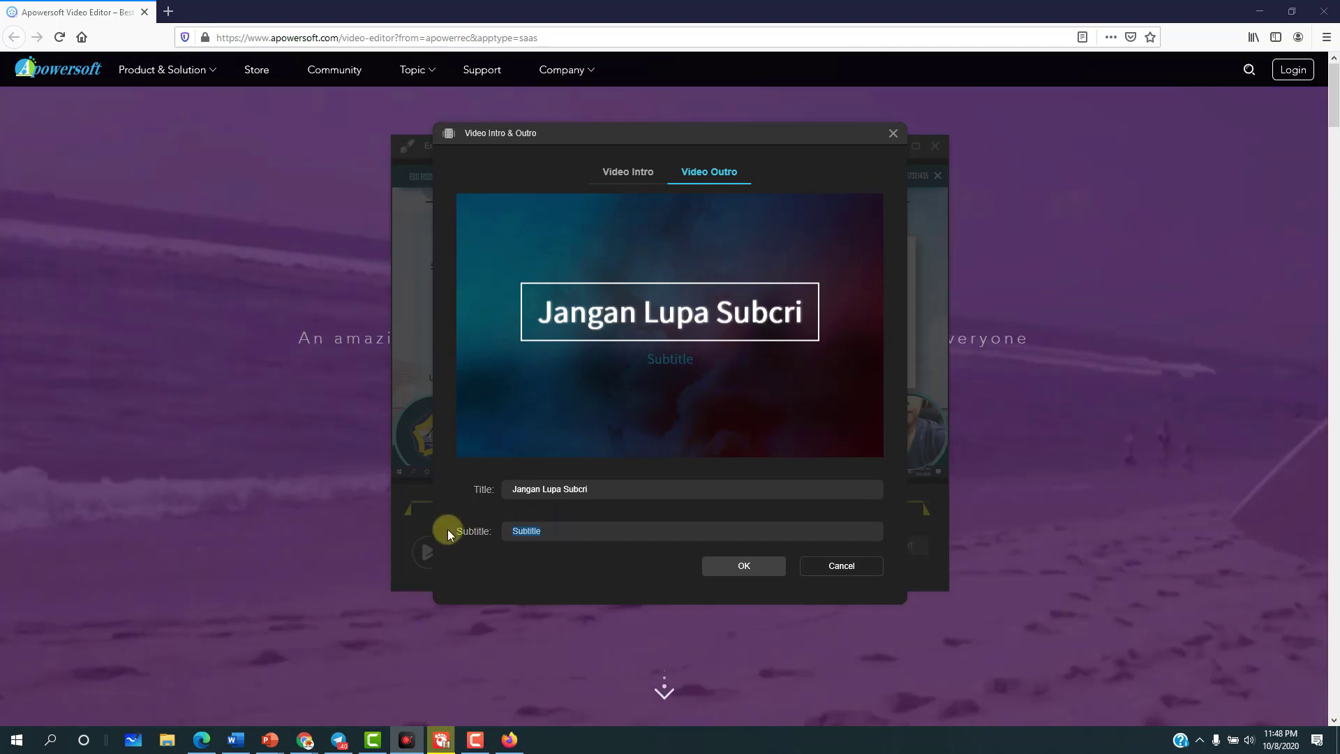
{"action": "type", "text": "1"}
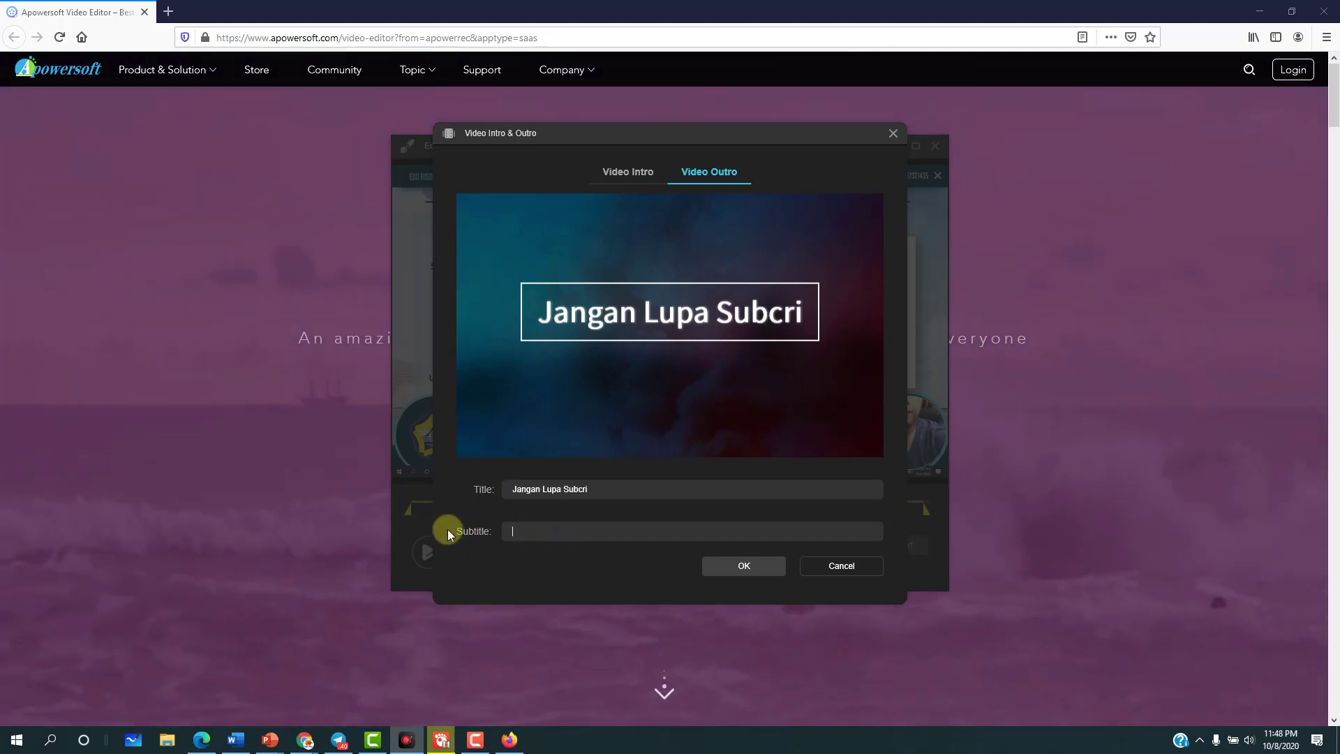
{"action": "type", "text": "001tutorial.com"}
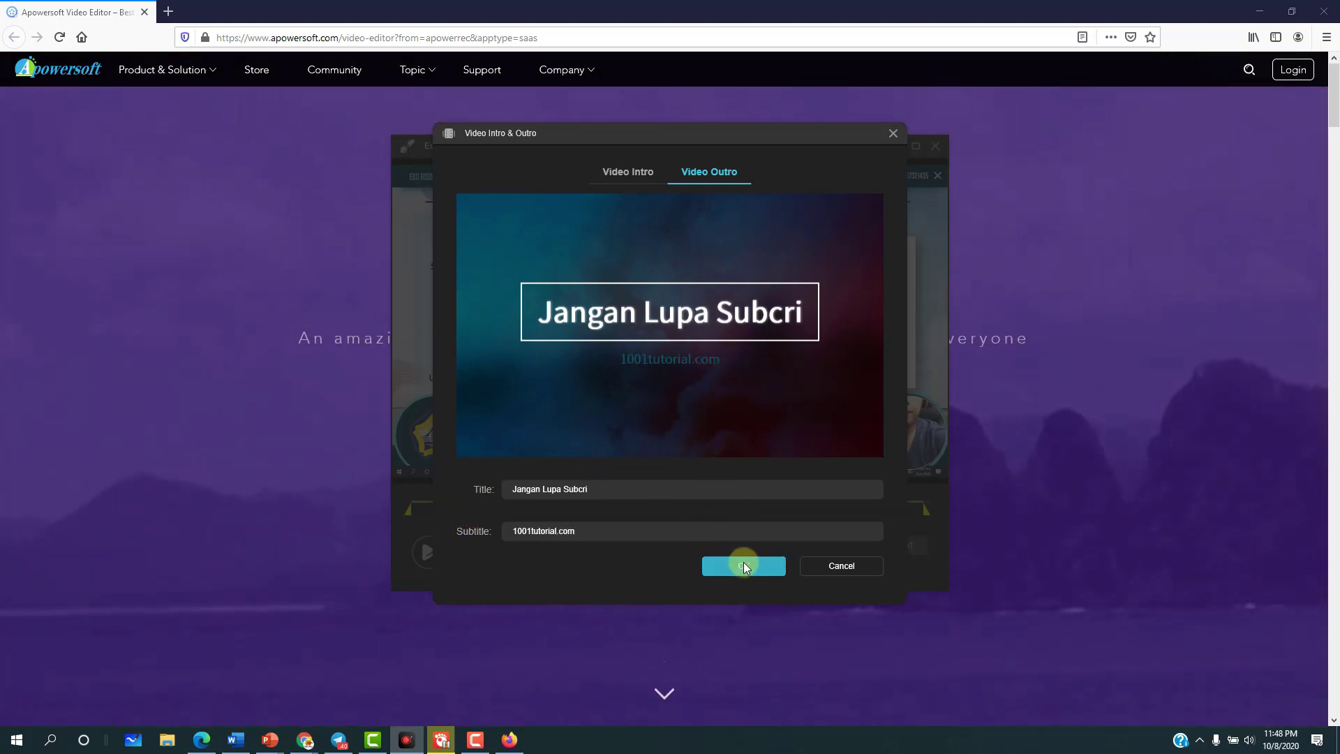
{"action": "left_click", "coordinate": [743, 565]}
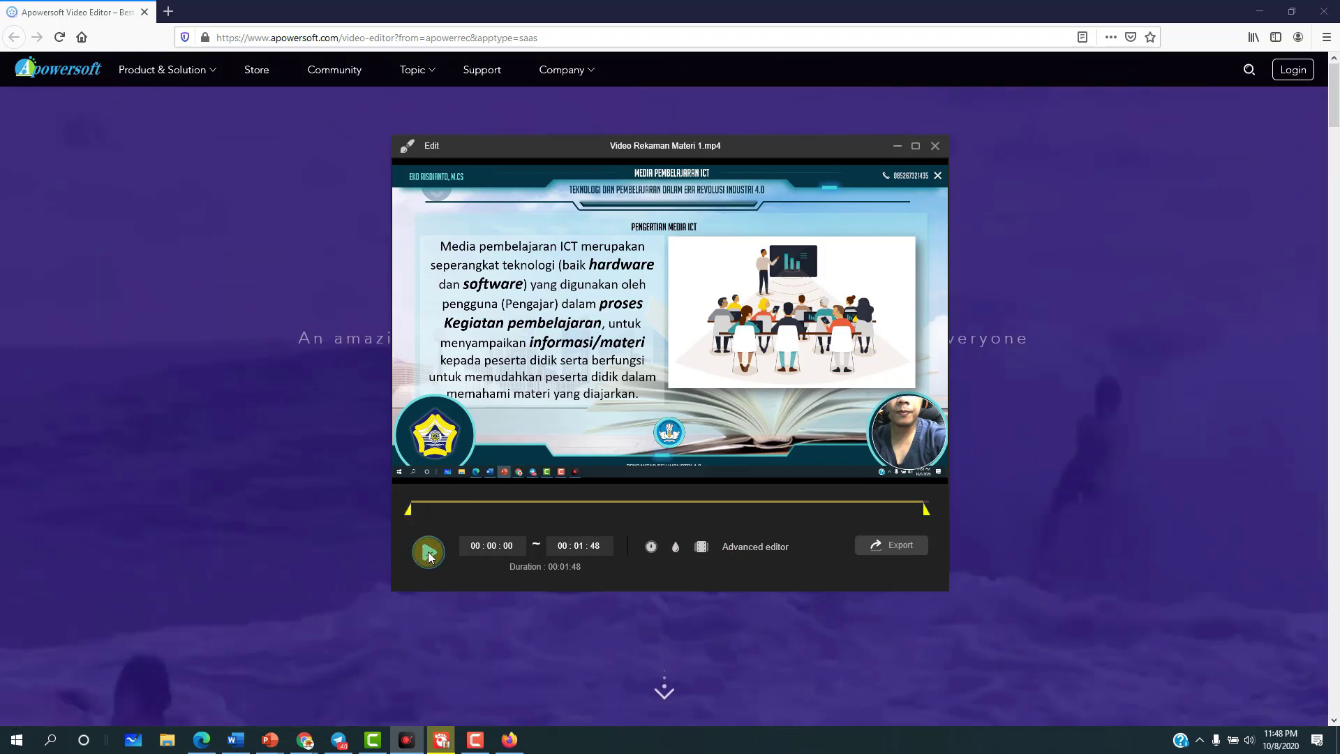
- Play the start of the edited clip briefly, and export it as the MP4 file Video Rekaman Materi 1 (2)
{"action": "left_click", "coordinate": [429, 554]}
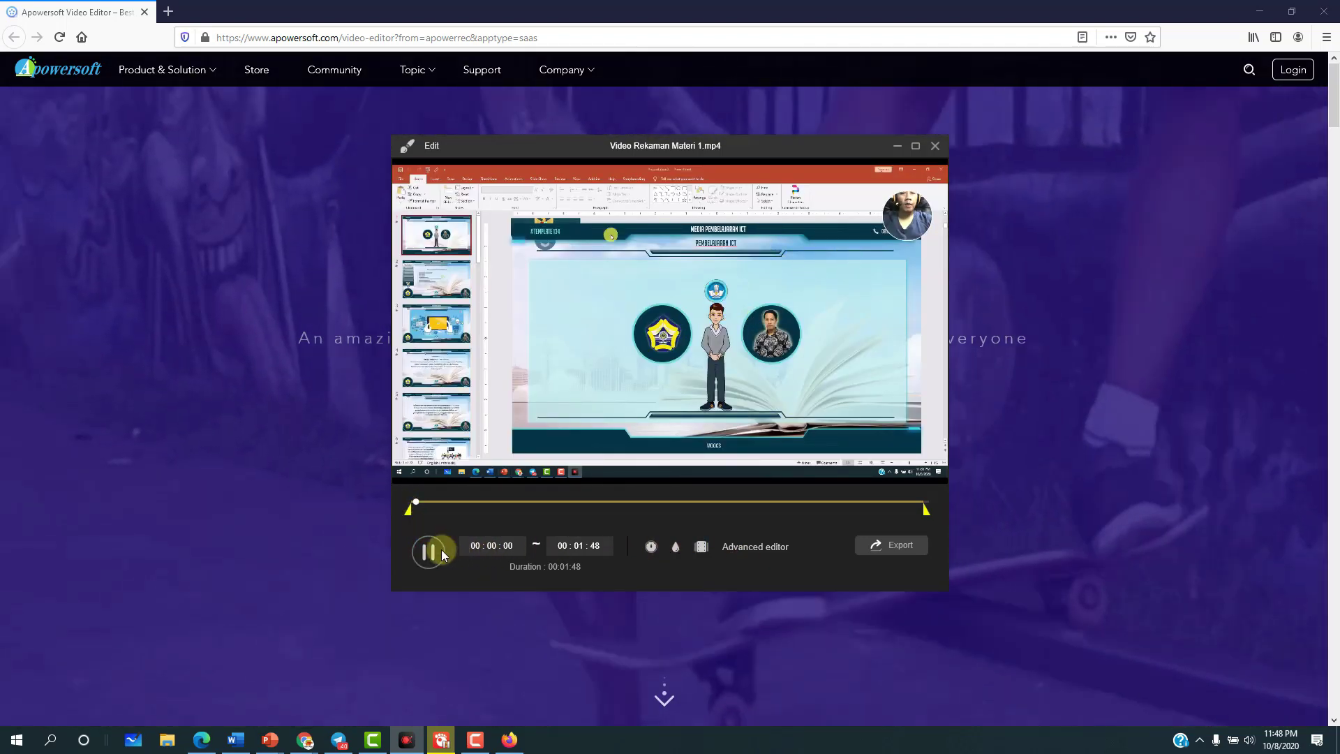
{"action": "left_click", "coordinate": [443, 553]}
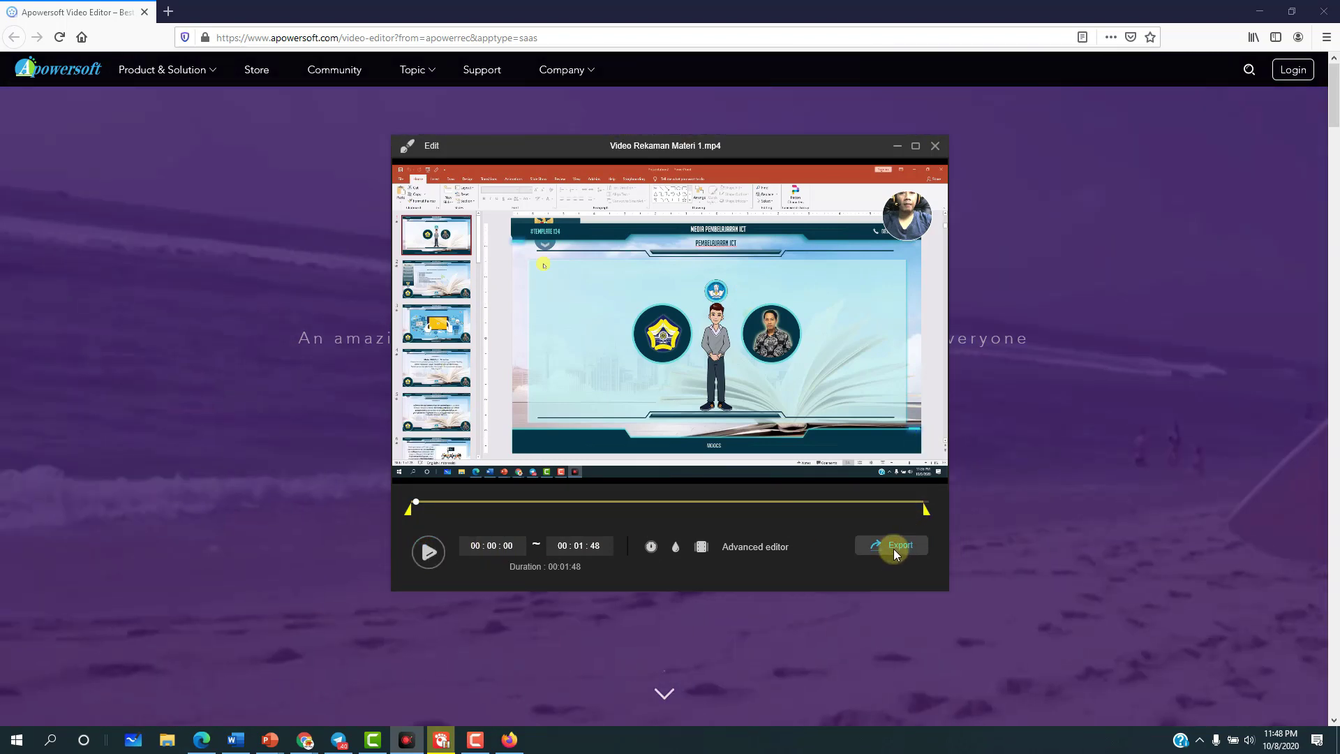
{"action": "left_click", "coordinate": [893, 548]}
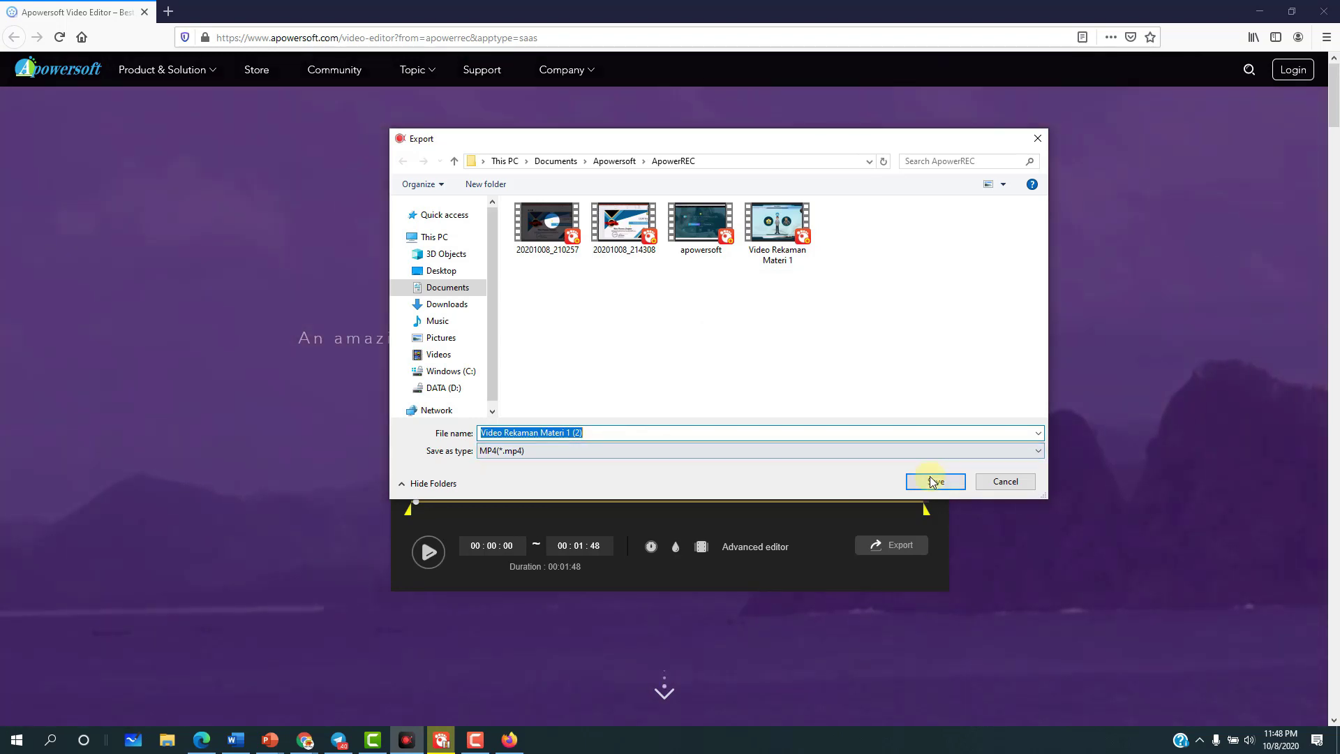
{"action": "left_click", "coordinate": [935, 481]}
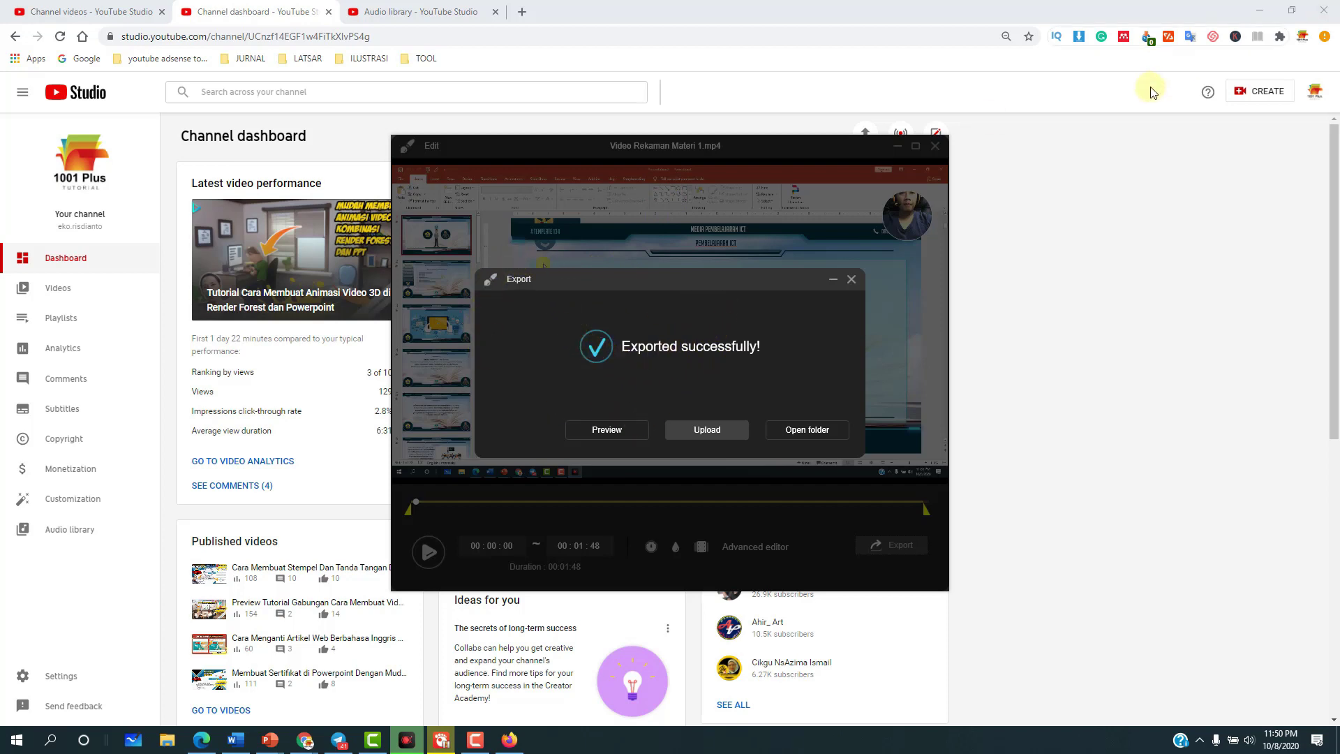
- Minimize the YouTube Studio browser window and preview the exported video in GOM Player, checking the intro at its beginning
{"action": "left_click", "coordinate": [1264, 12]}
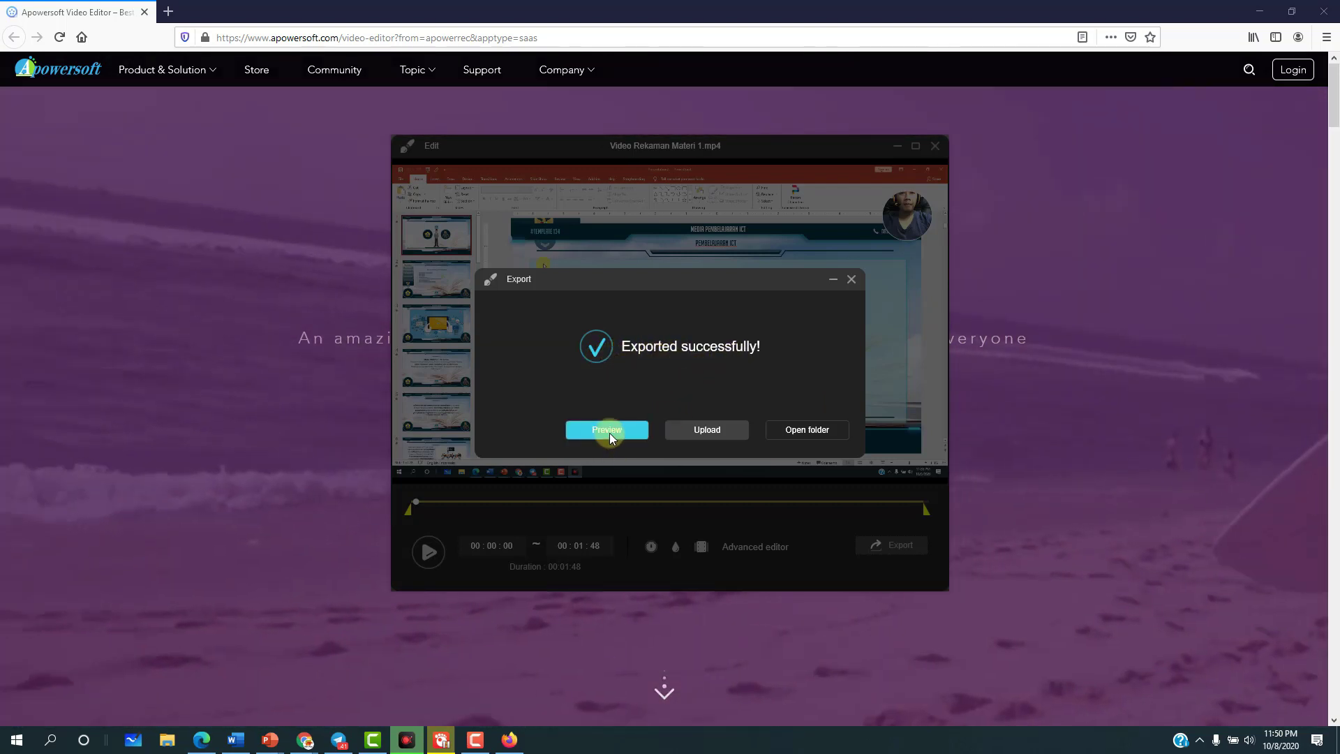
{"action": "left_click", "coordinate": [606, 430]}
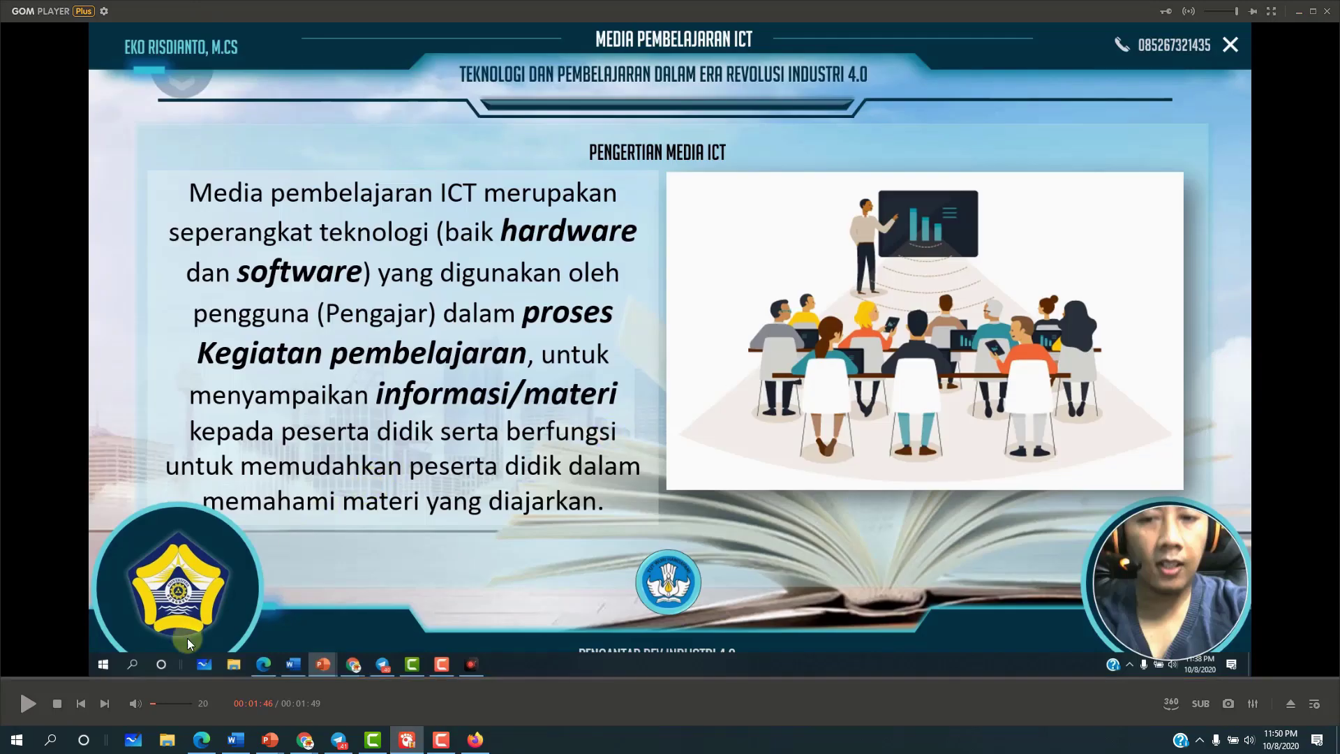
{"action": "left_click", "coordinate": [9, 678]}
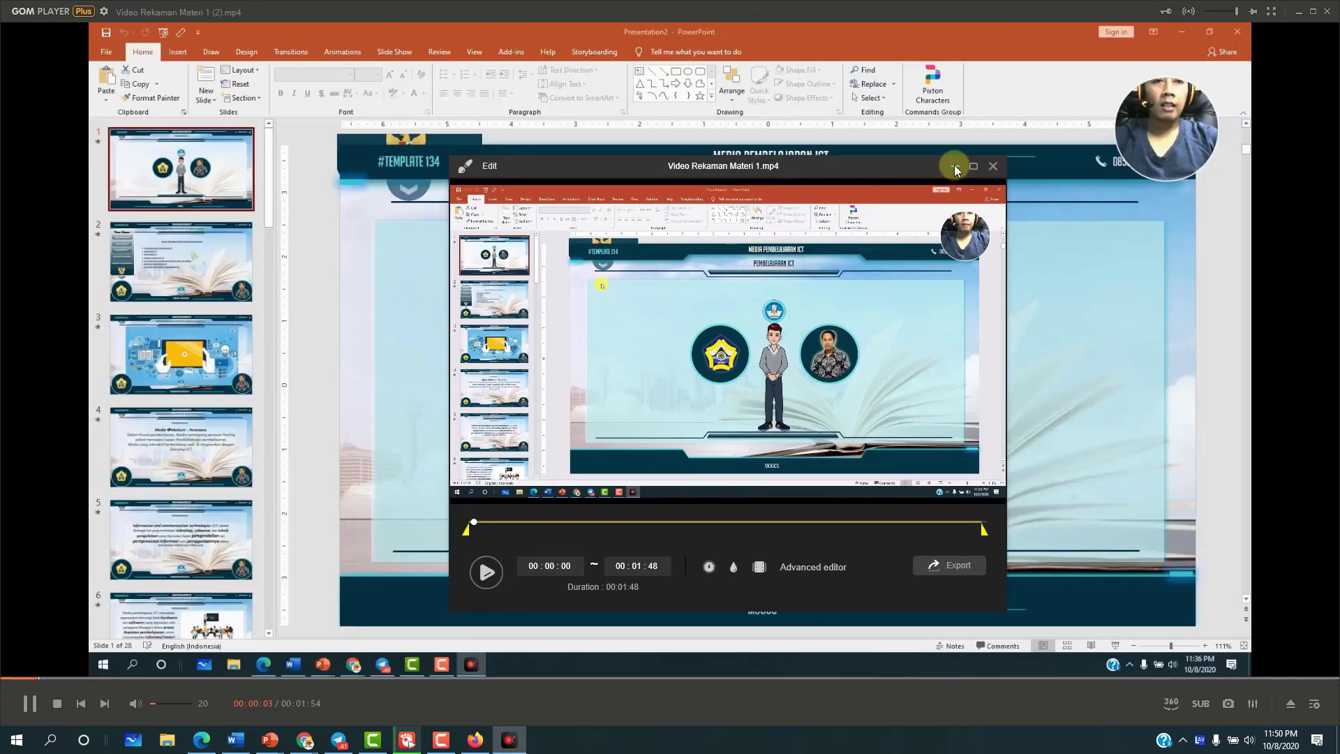
{"action": "left_click", "coordinate": [28, 705]}
{"action": "left_click", "coordinate": [3, 678]}
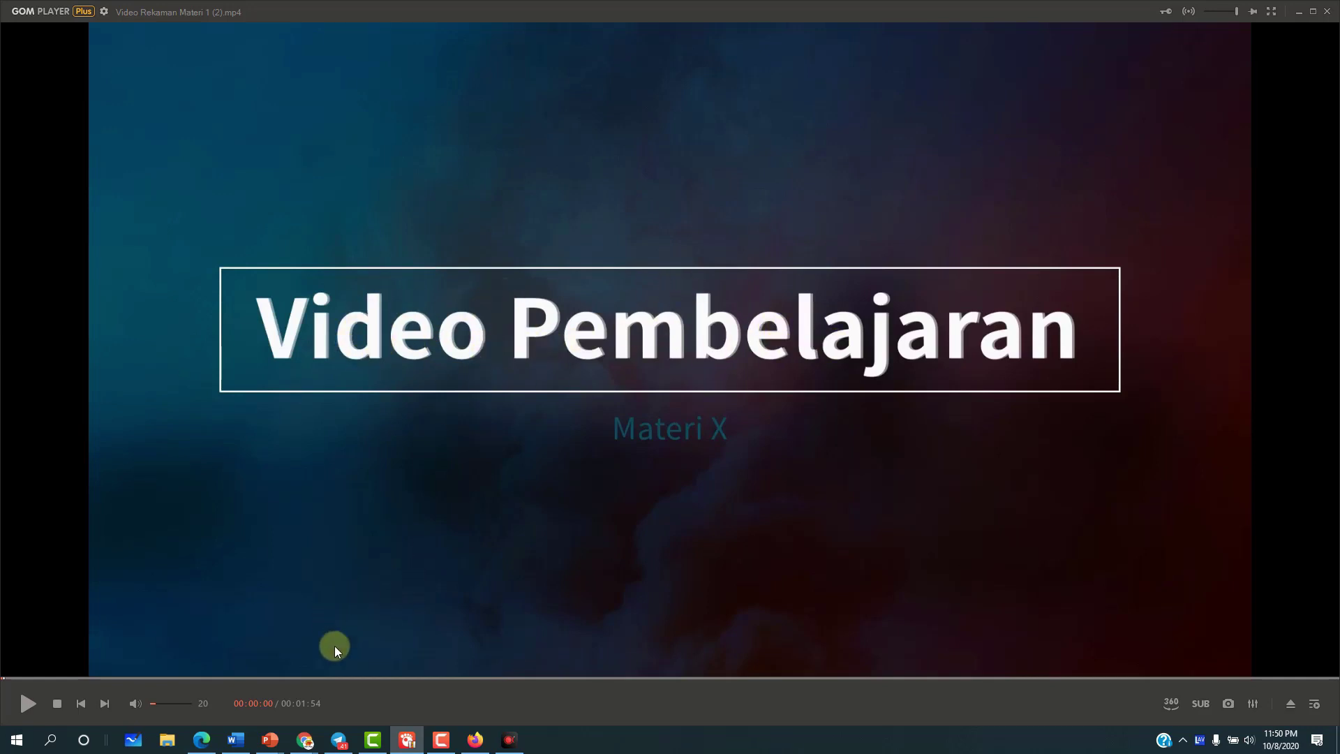
- Examine the outro at the end of the exported video and its transition from the recorded material
{"action": "left_click", "coordinate": [1312, 680]}
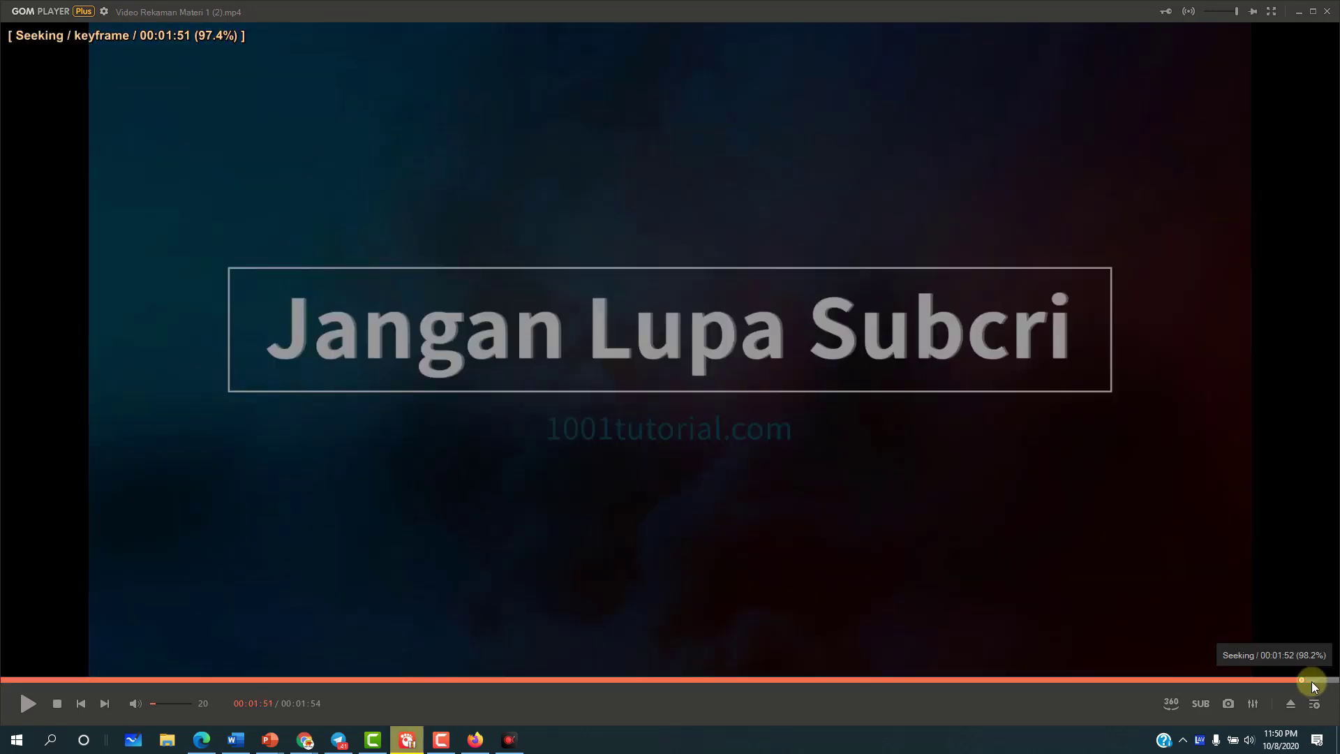
{"action": "left_click", "coordinate": [1269, 680]}
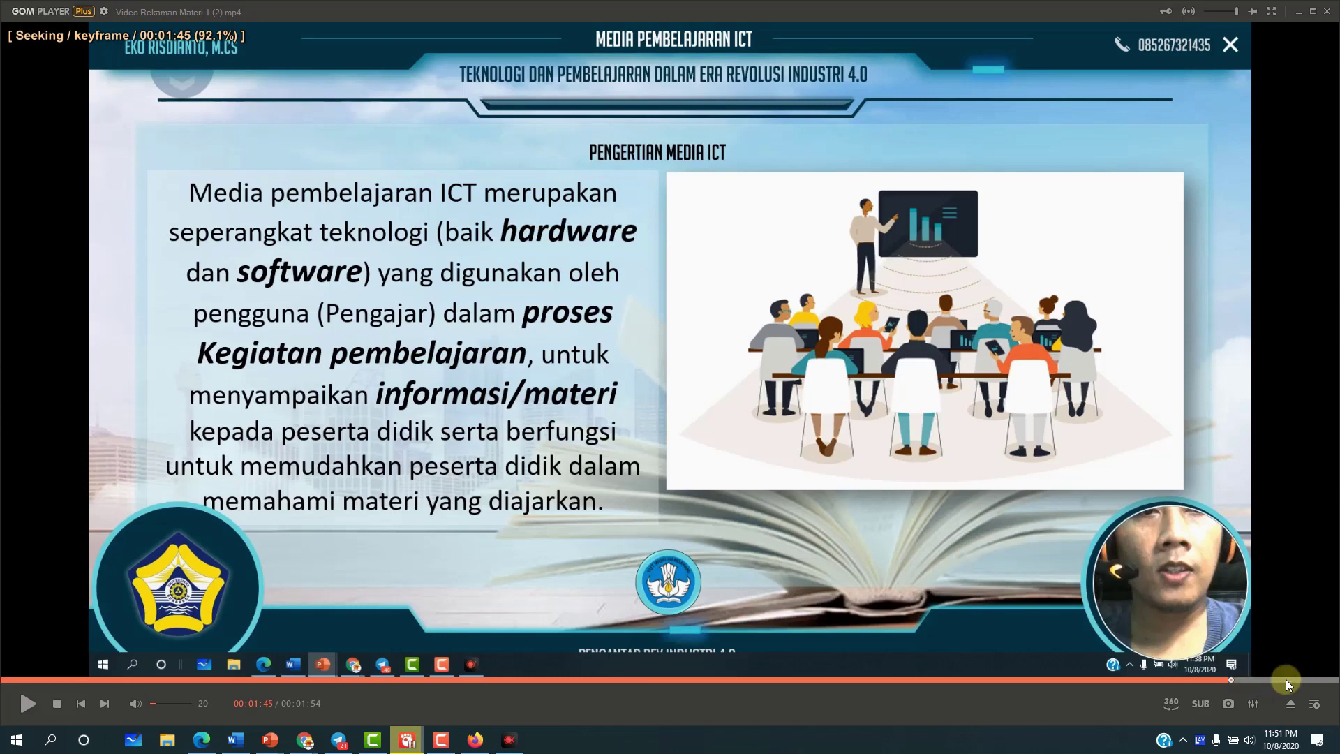
{"action": "left_click", "coordinate": [27, 703]}
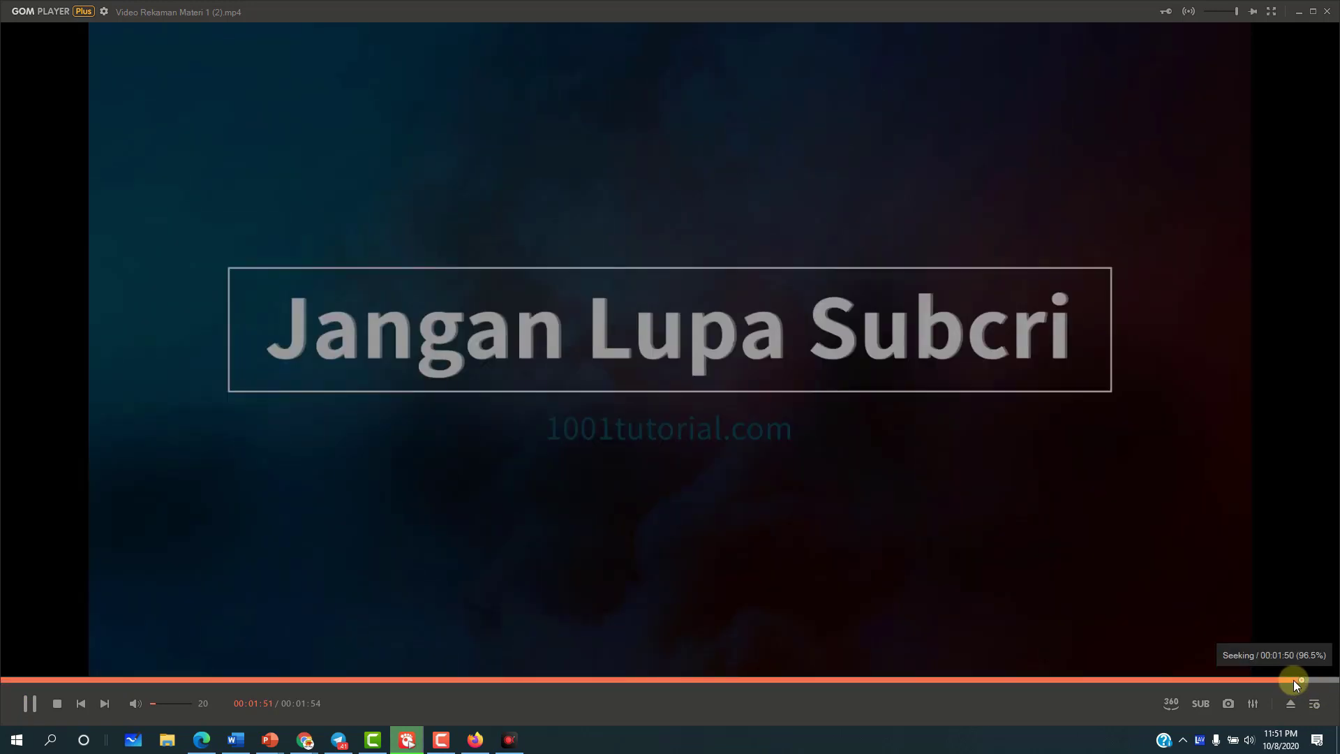
{"action": "left_click", "coordinate": [36, 706]}
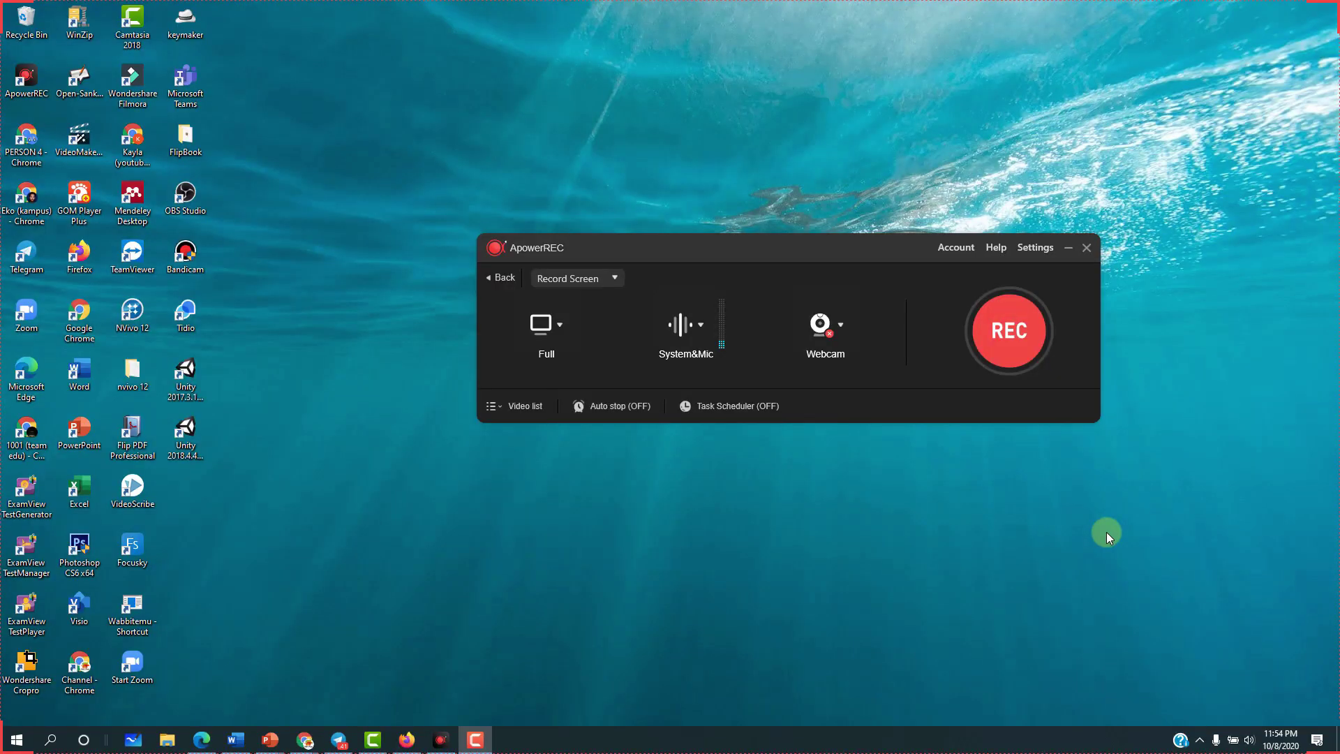